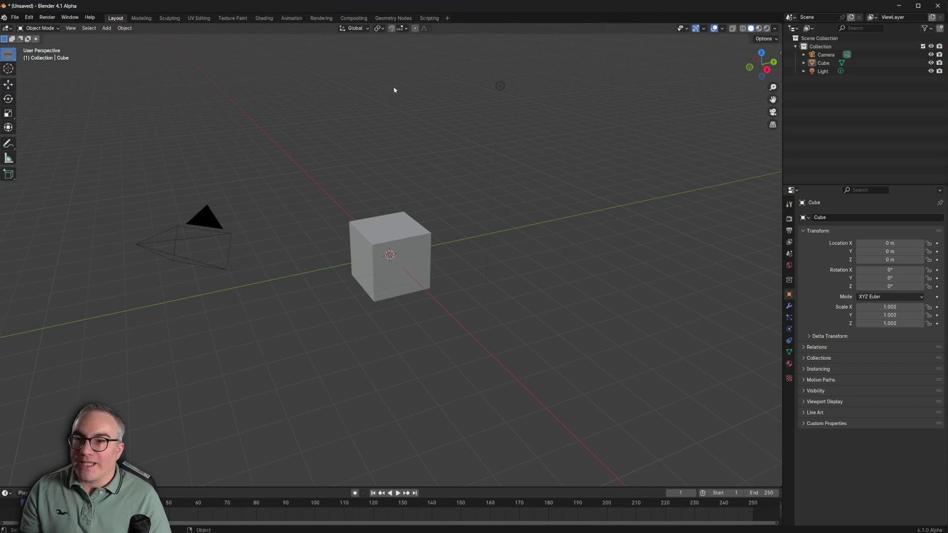
- Make the timeline area taller and delete the default cube
{"action": "left_click_drag", "start_coordinate": [269, 488], "coordinate": [277, 447]}
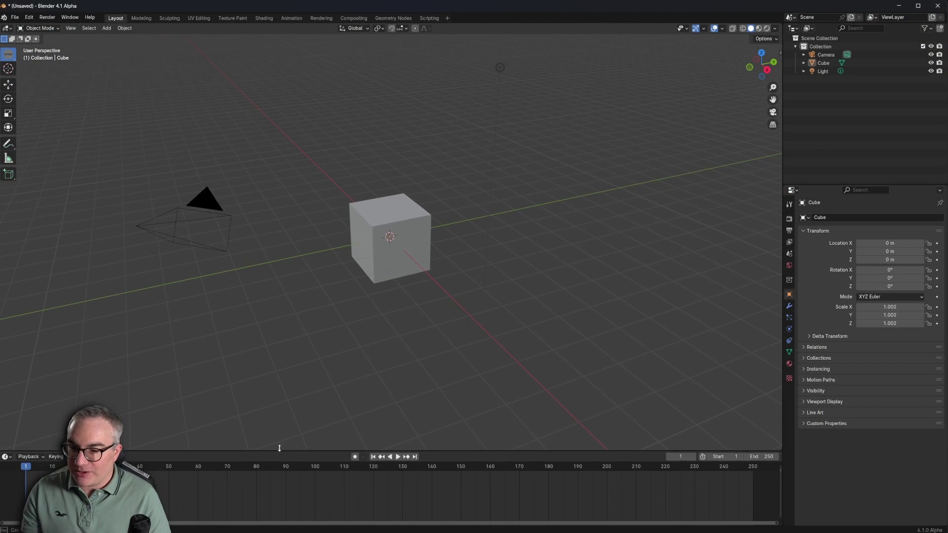
{"action": "left_click", "coordinate": [390, 203]}
{"action": "key", "text": "x"}
{"action": "left_click", "coordinate": [394, 203]}
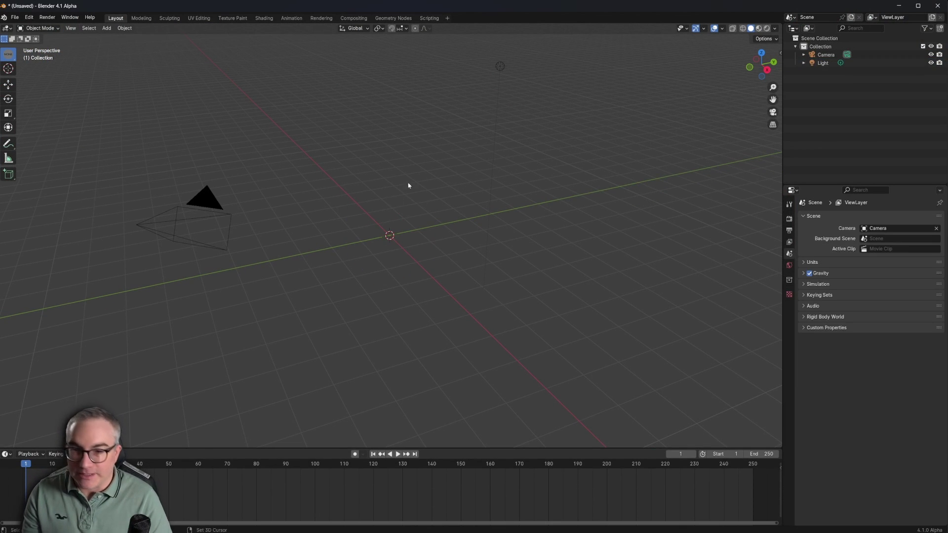
- Add a Monkey mesh at the scene's origin
{"action": "key", "text": "shift+a"}
{"action": "mouse_move", "coordinate": [395, 193]}
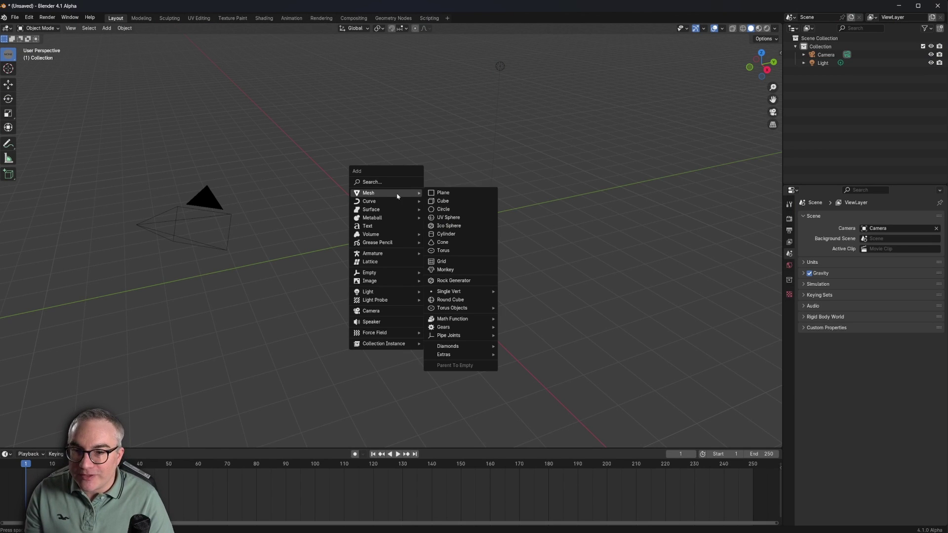
{"action": "left_click", "coordinate": [479, 269]}
{"action": "scroll", "coordinate": [407, 242], "scroll_direction": "up", "scroll_amount": 8}
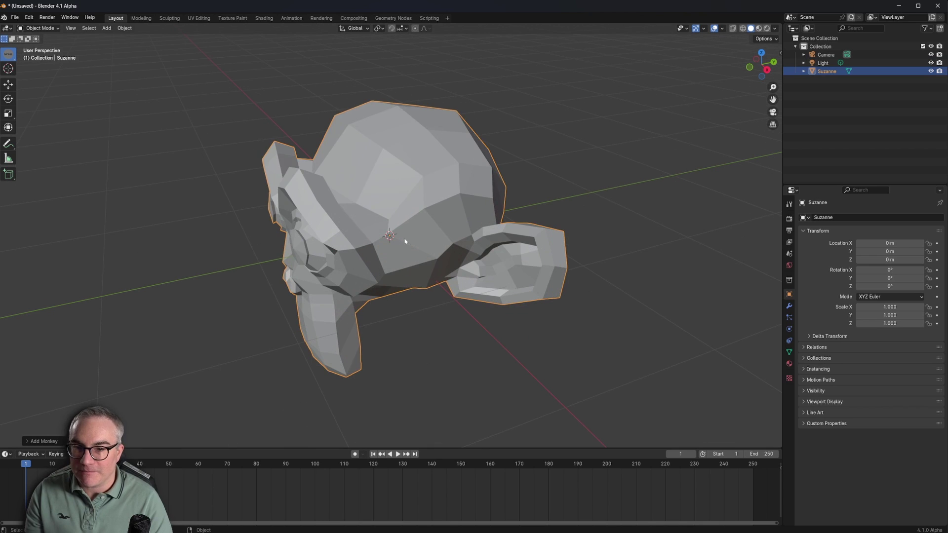
- Give the monkey head a level 3 subdivision and apply the Subdivision modifier to its mesh
{"action": "key", "text": "ctrl+3"}
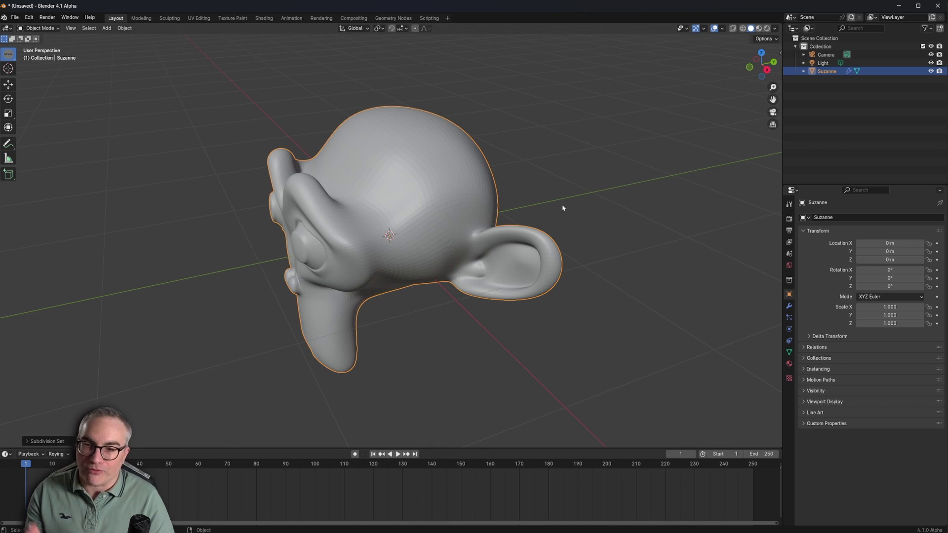
{"action": "left_click", "coordinate": [789, 308]}
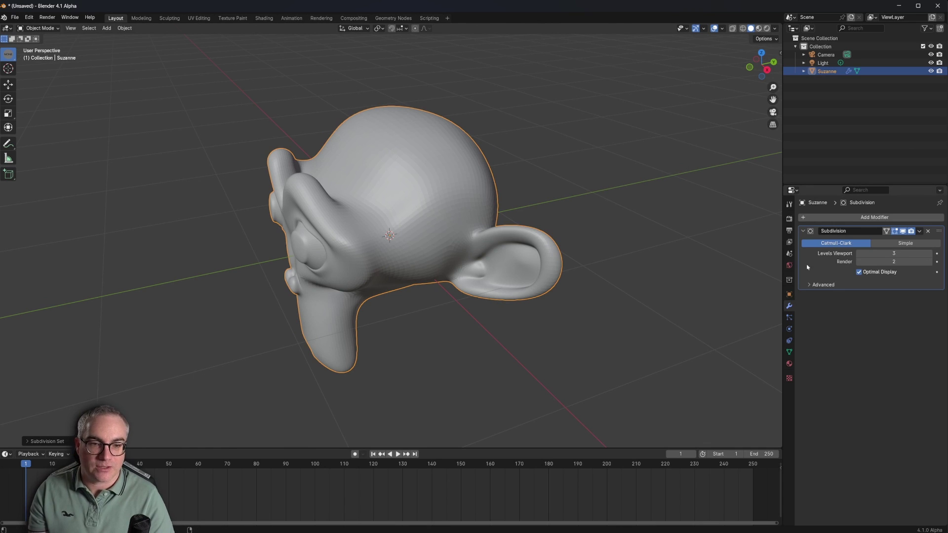
{"action": "key", "text": "ctrl+a"}
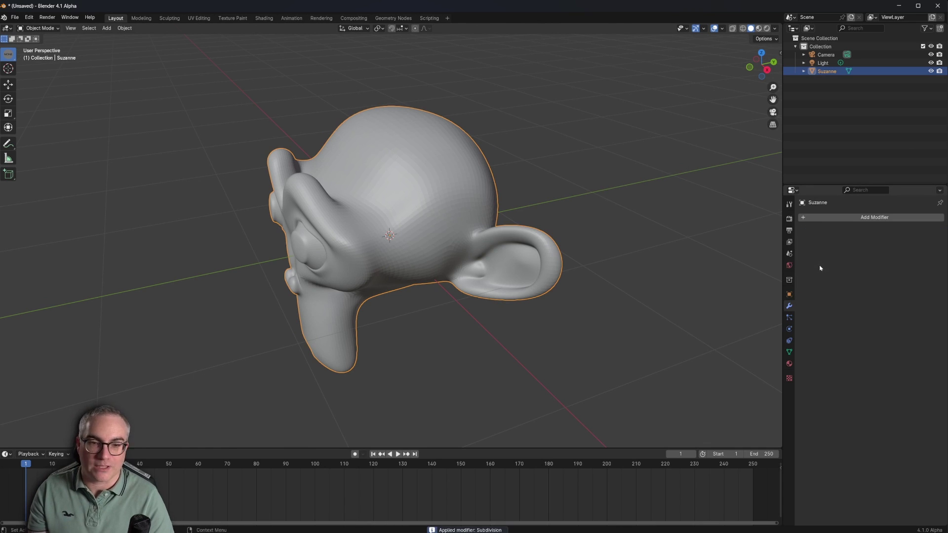
- Set the monkey head to smooth shading and check its surface
{"action": "scroll", "coordinate": [410, 218], "scroll_direction": "up", "scroll_amount": 6}
{"action": "scroll", "coordinate": [411, 217], "scroll_direction": "down", "scroll_amount": 4}
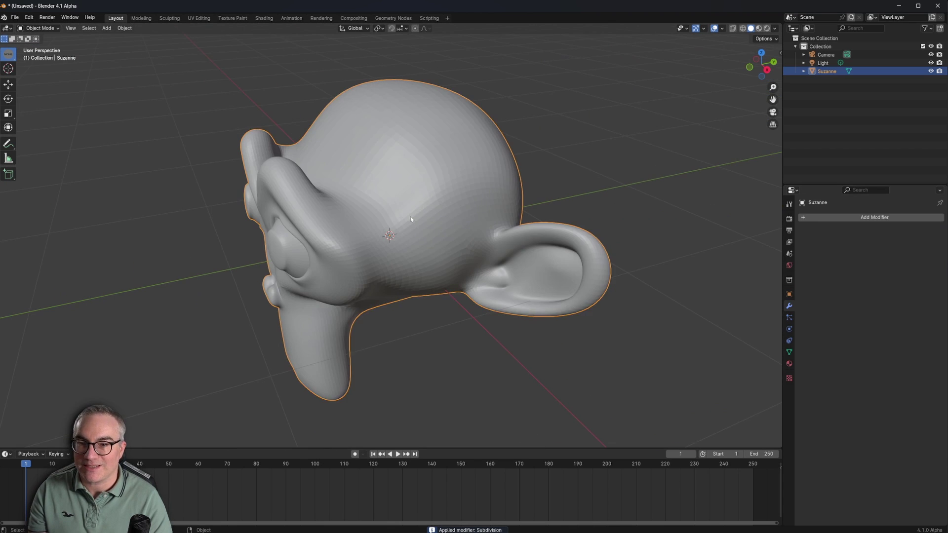
{"action": "scroll", "coordinate": [410, 218], "scroll_direction": "up", "scroll_amount": 1}
{"action": "right_click", "coordinate": [410, 217]}
{"action": "left_click", "coordinate": [410, 217]}
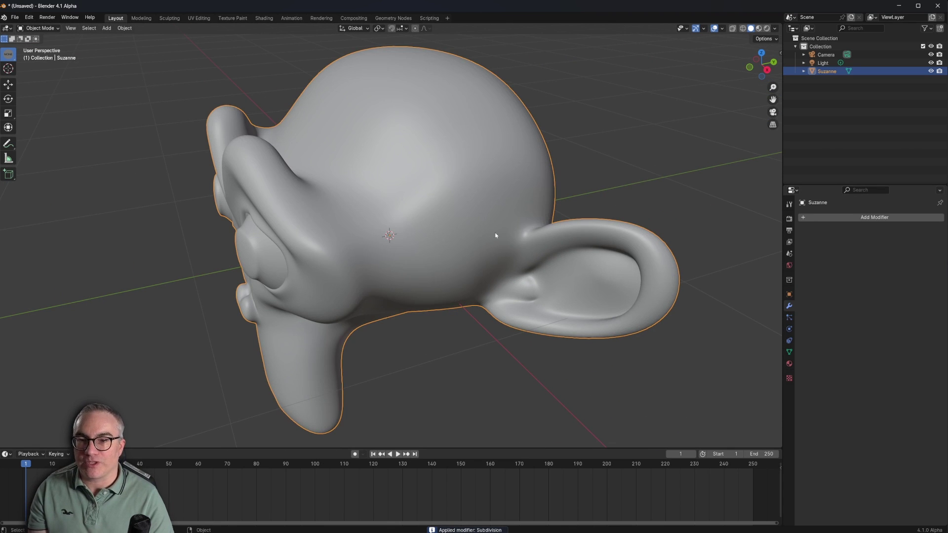
{"action": "middle_click_drag", "start_coordinate": [482, 247], "coordinate": [487, 249]}
{"action": "scroll", "coordinate": [488, 249], "scroll_direction": "down", "scroll_amount": 2}
{"action": "scroll", "coordinate": [487, 249], "scroll_direction": "up", "scroll_amount": 2}
{"action": "scroll", "coordinate": [488, 249], "scroll_direction": "down", "scroll_amount": 2}
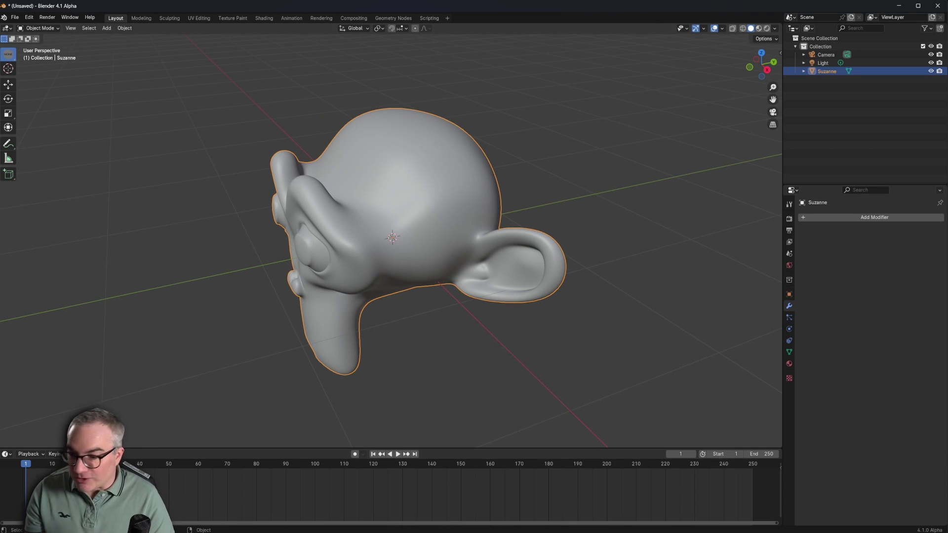
- Split the 3D viewport horizontally, turn the lower half into a Shader Editor and create a new material for the monkey head
{"action": "left_click_drag", "start_coordinate": [3, 24], "coordinate": [214, 202]}
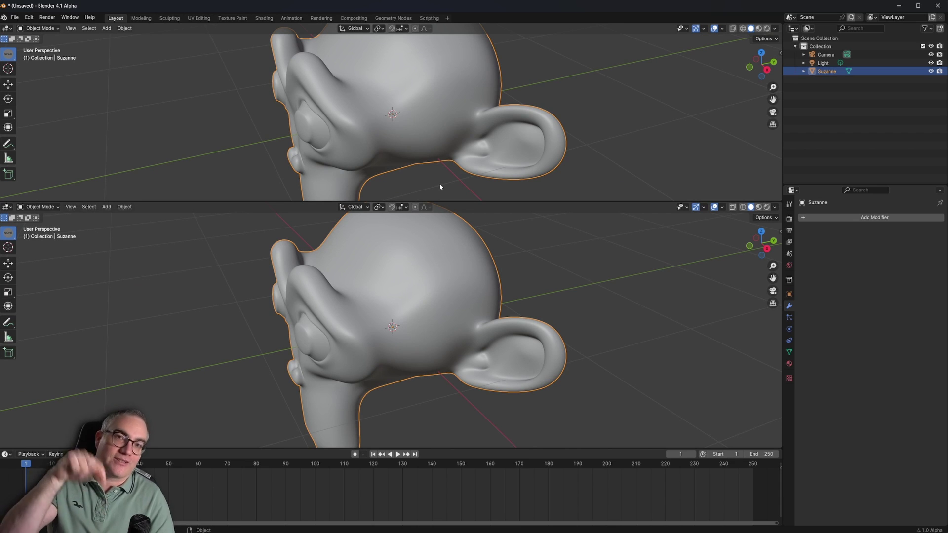
{"action": "left_click", "coordinate": [8, 207]}
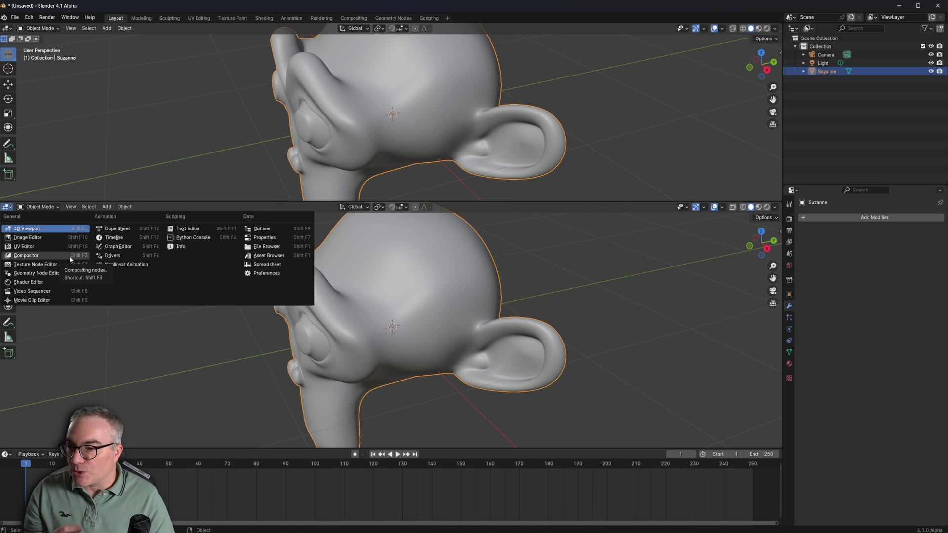
{"action": "left_click", "coordinate": [60, 284]}
{"action": "left_click", "coordinate": [407, 208]}
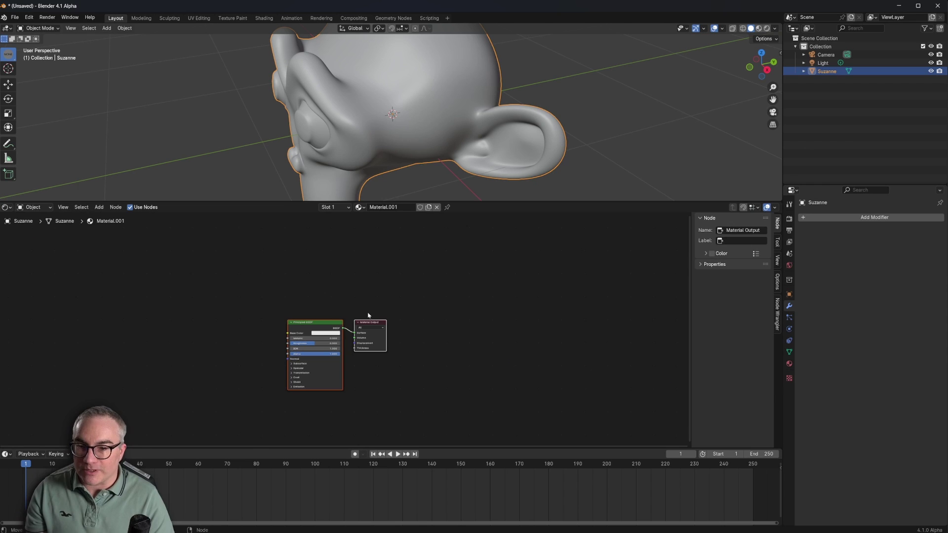
- Move the Material Output node well away from the Principled BSDF to make room between them
{"action": "left_click_drag", "start_coordinate": [368, 323], "coordinate": [539, 322]}
{"action": "key", "text": "Home"}
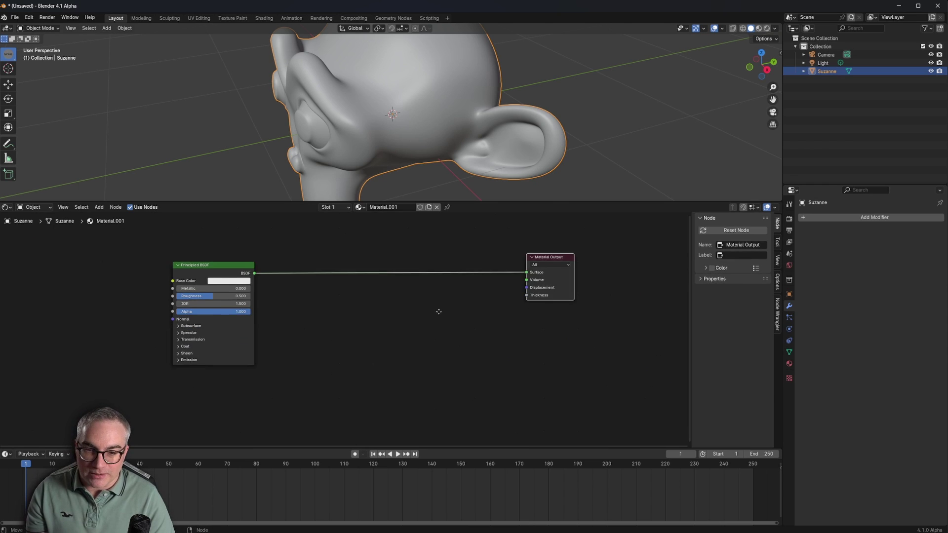
{"action": "scroll", "coordinate": [538, 282], "scroll_direction": "up", "scroll_amount": 1}
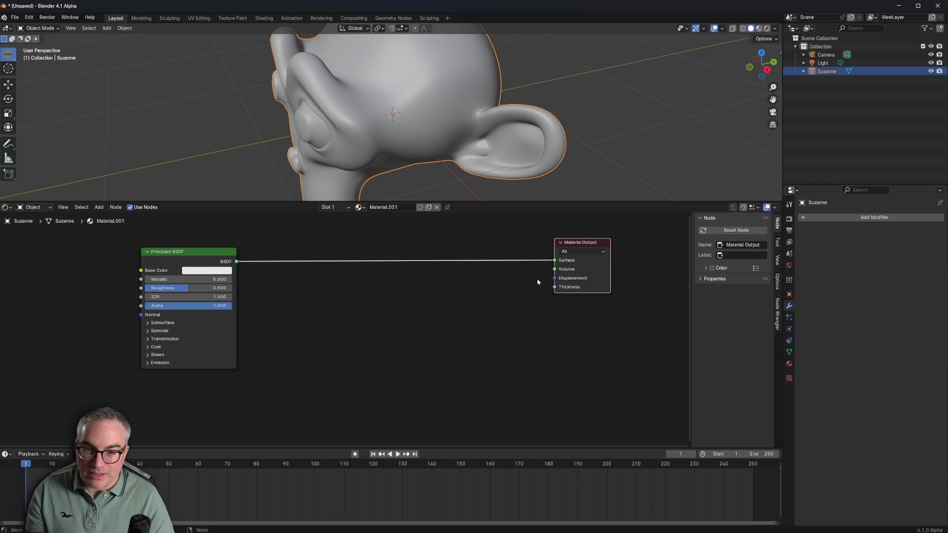
{"action": "left_click", "coordinate": [352, 350]}
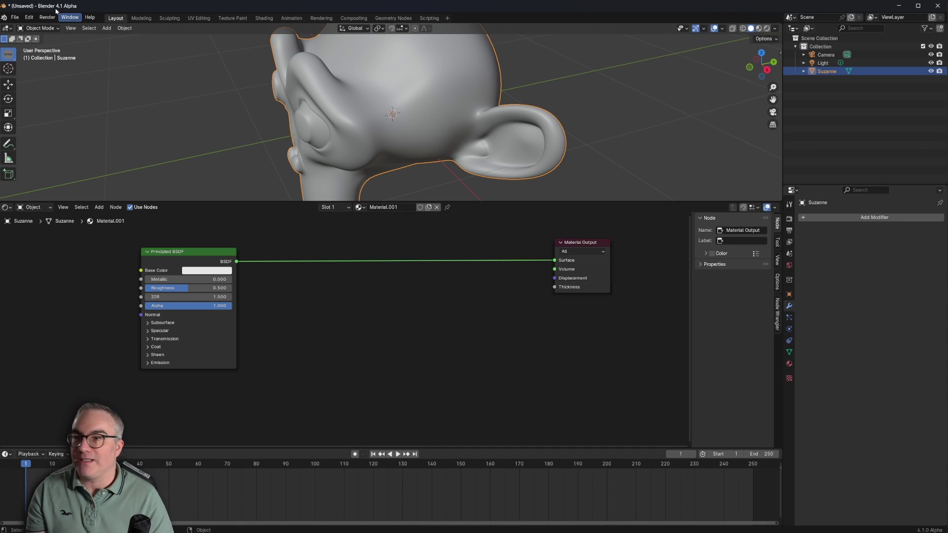
- Append the 3D Printed Layers node group from the NodeTree data of the 3DPrinted_B4 blend file
{"action": "left_click", "coordinate": [15, 19]}
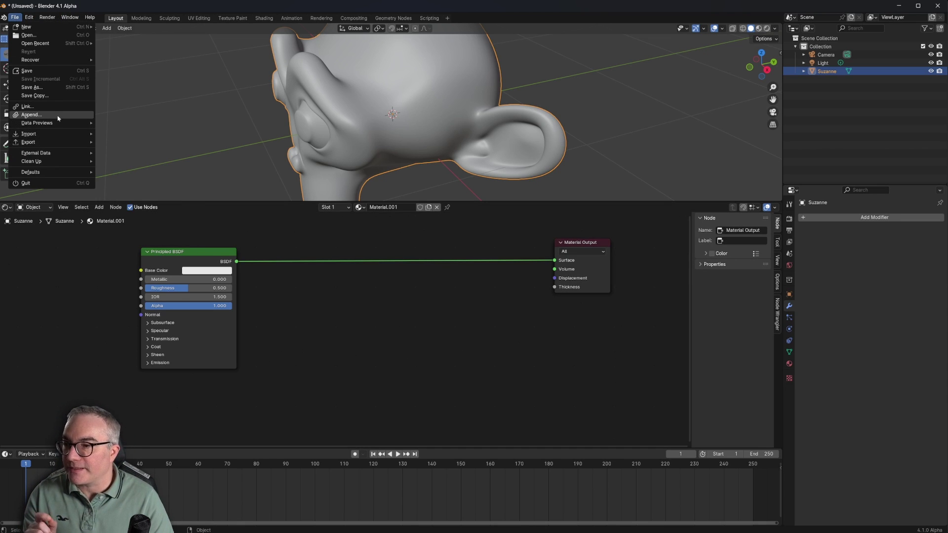
{"action": "left_click", "coordinate": [31, 114]}
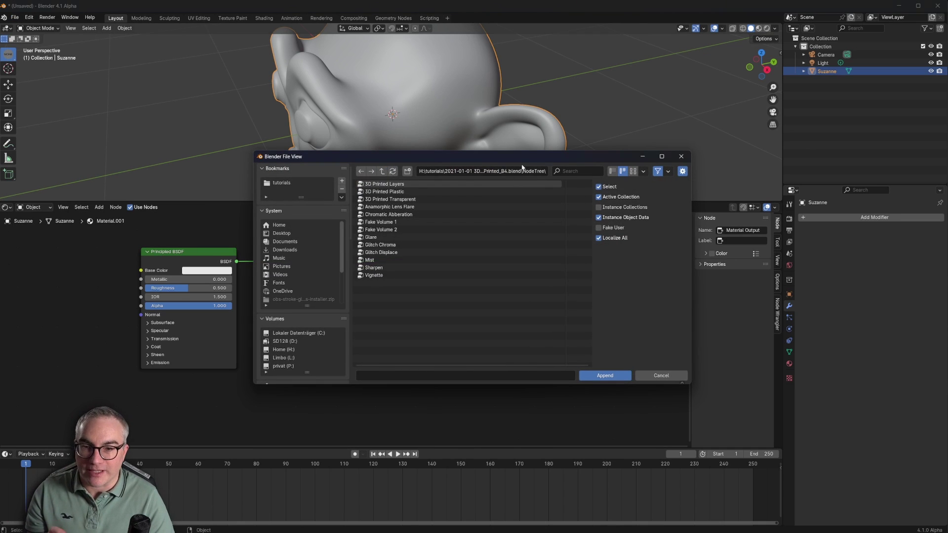
{"action": "left_click", "coordinate": [382, 171]}
{"action": "left_click", "coordinate": [381, 170]}
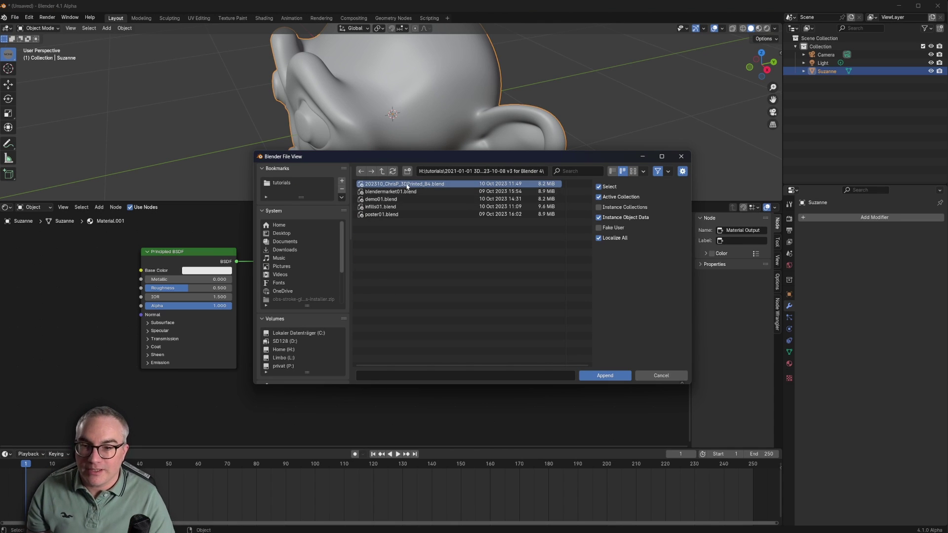
{"action": "double_click", "coordinate": [406, 185]}
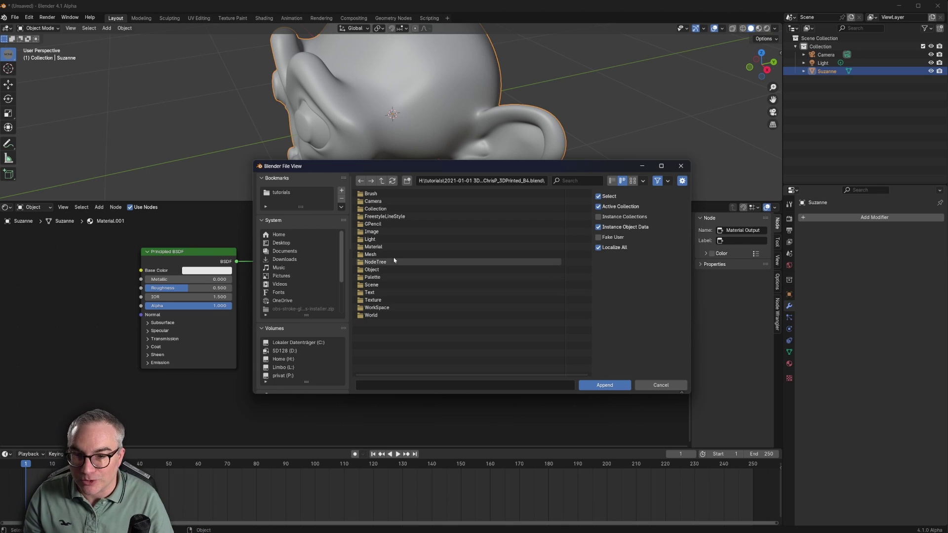
{"action": "double_click", "coordinate": [378, 264]}
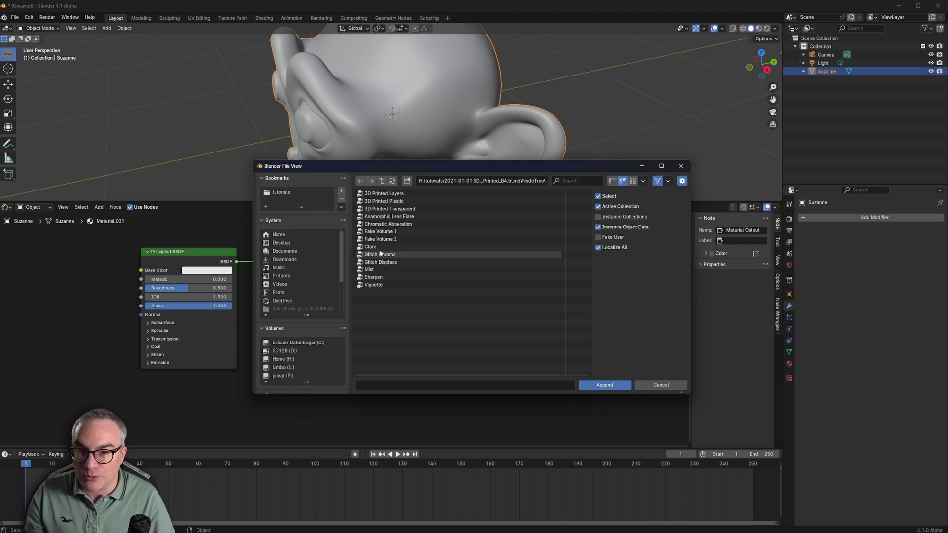
{"action": "left_click", "coordinate": [386, 194]}
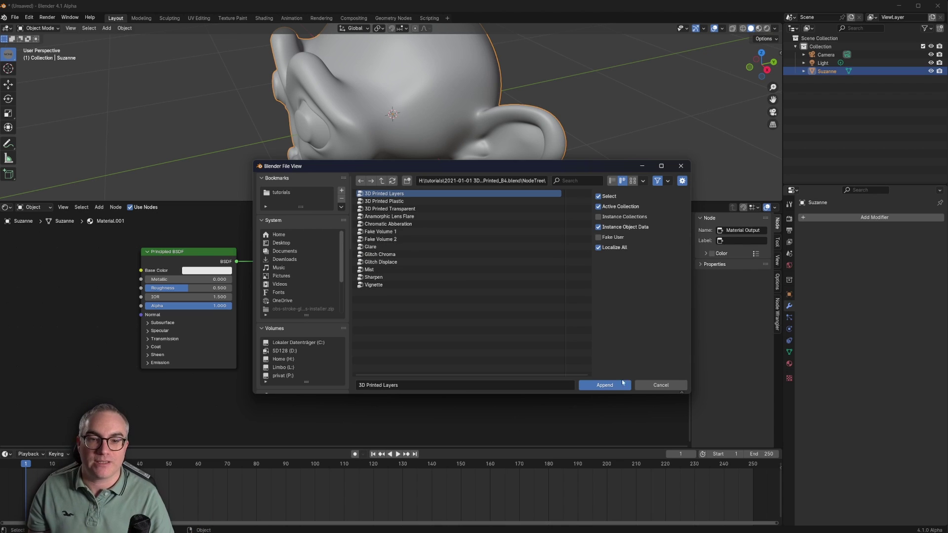
{"action": "left_click", "coordinate": [606, 385]}
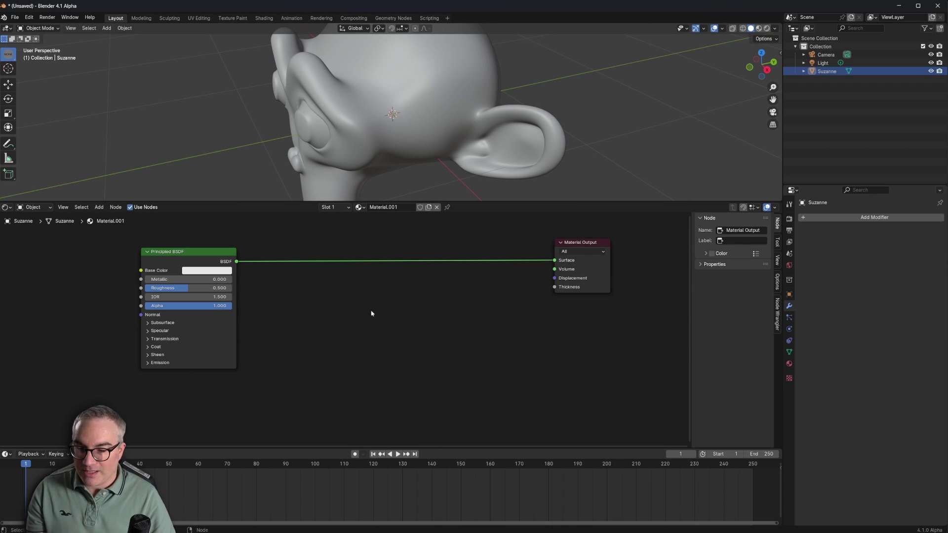
- Add the 3D Printed Layers group node, widen it and connect its Displacement output to the Material Output's Displacement input
{"action": "key", "text": "shift+a"}
{"action": "mouse_move", "coordinate": [362, 388]}
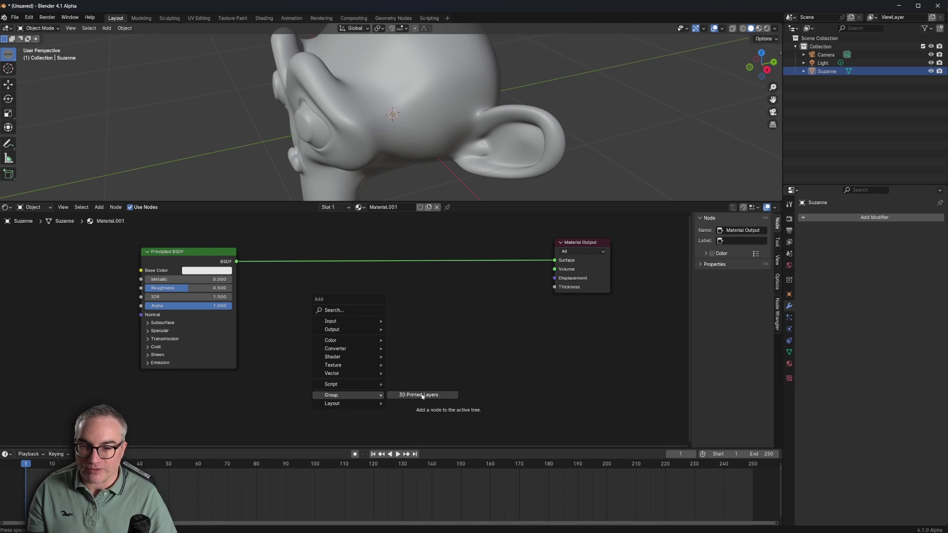
{"action": "left_click", "coordinate": [426, 398]}
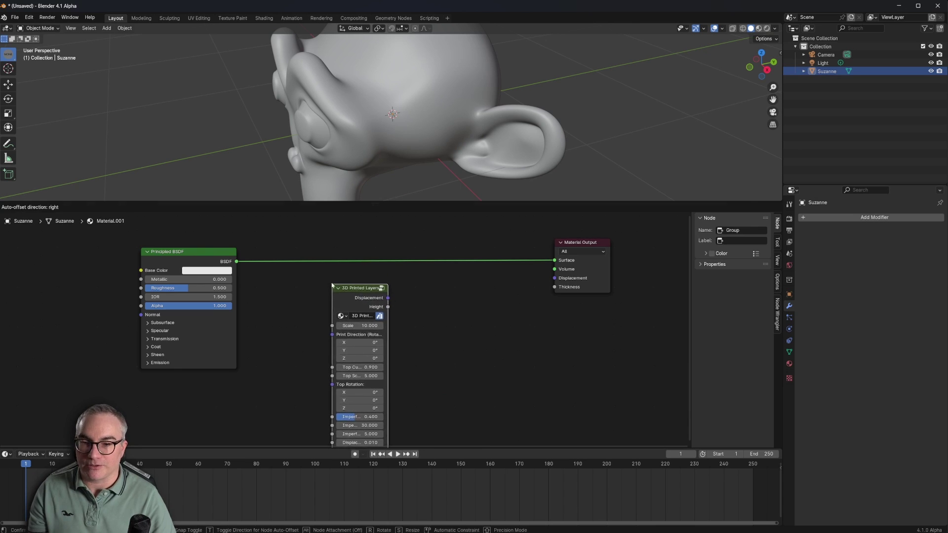
{"action": "left_click", "coordinate": [393, 332]}
{"action": "left_click_drag", "start_coordinate": [386, 327], "coordinate": [427, 326]}
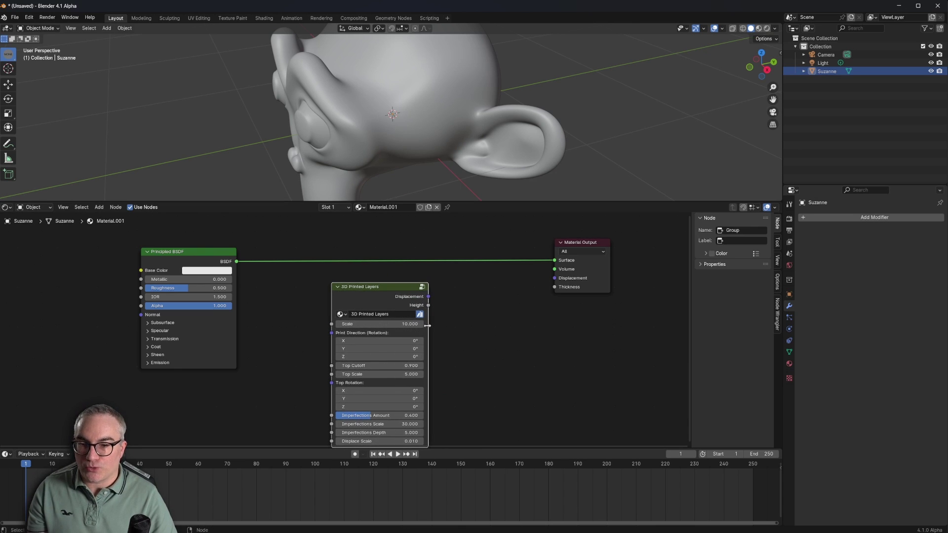
{"action": "left_click_drag", "start_coordinate": [394, 287], "coordinate": [552, 280]}
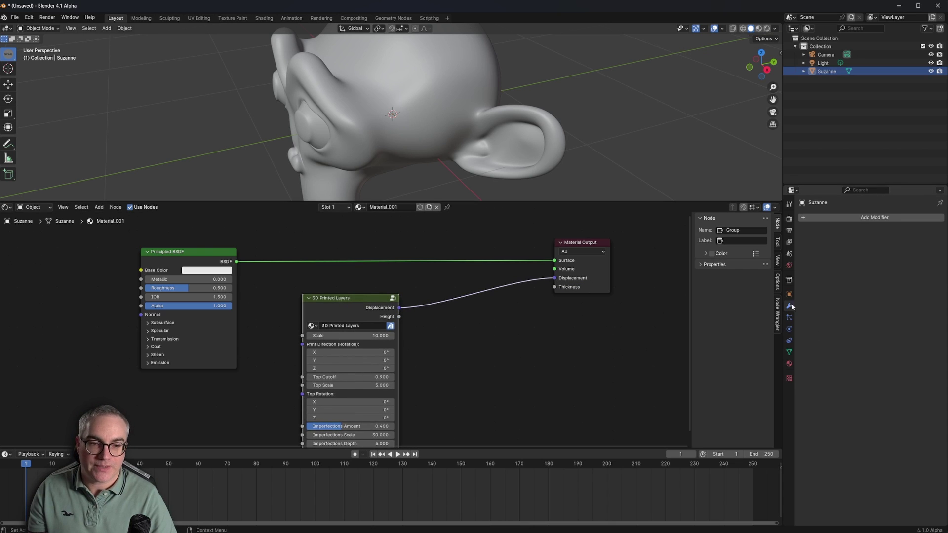
- Configure rendering to use Cycles with the Experimental feature set and switch the render device away from CPU
{"action": "left_click", "coordinate": [834, 217]}
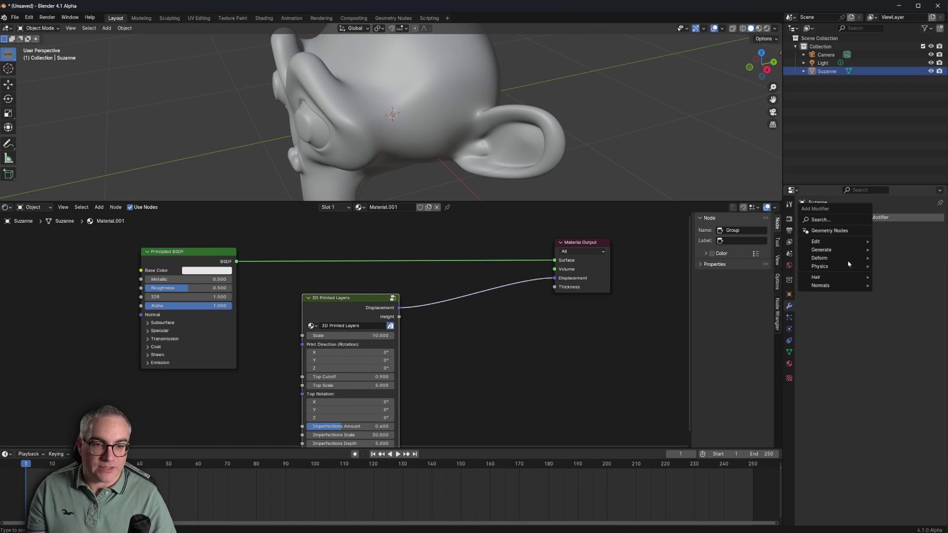
{"action": "left_click", "coordinate": [789, 219]}
{"action": "left_click", "coordinate": [878, 218]}
{"action": "left_click", "coordinate": [872, 254]}
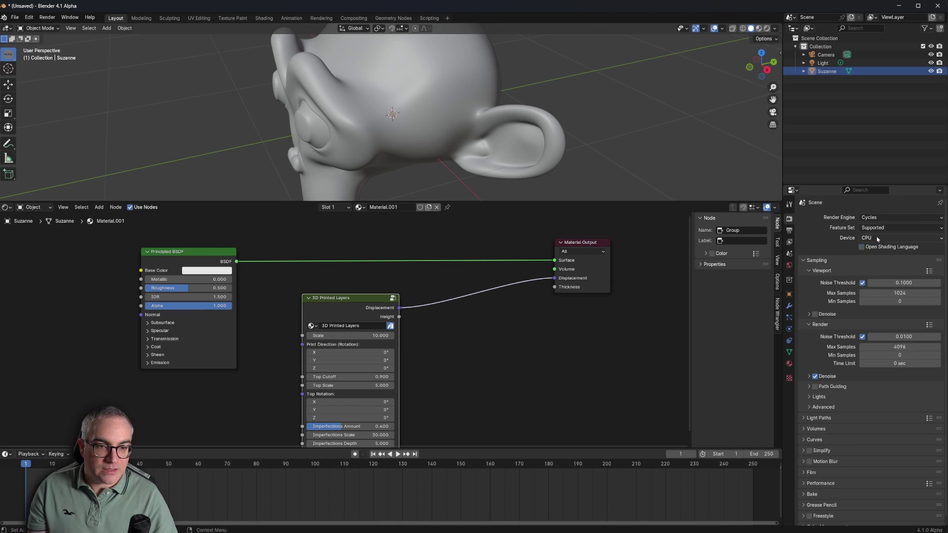
{"action": "left_click", "coordinate": [878, 239]}
{"action": "left_click", "coordinate": [878, 248]}
{"action": "left_click", "coordinate": [877, 228]}
{"action": "left_click", "coordinate": [877, 246]}
- Add a Subdivision Surface modifier to the monkey head and enable Adaptive Subdivision
{"action": "left_click", "coordinate": [789, 306]}
{"action": "left_click", "coordinate": [844, 220]}
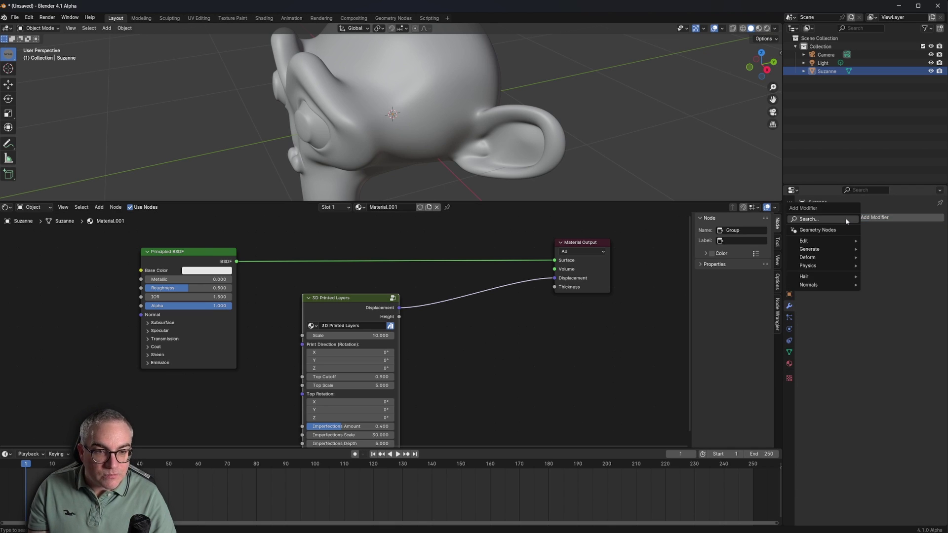
{"action": "key", "text": "space"}
{"action": "type", "text": "sub"}
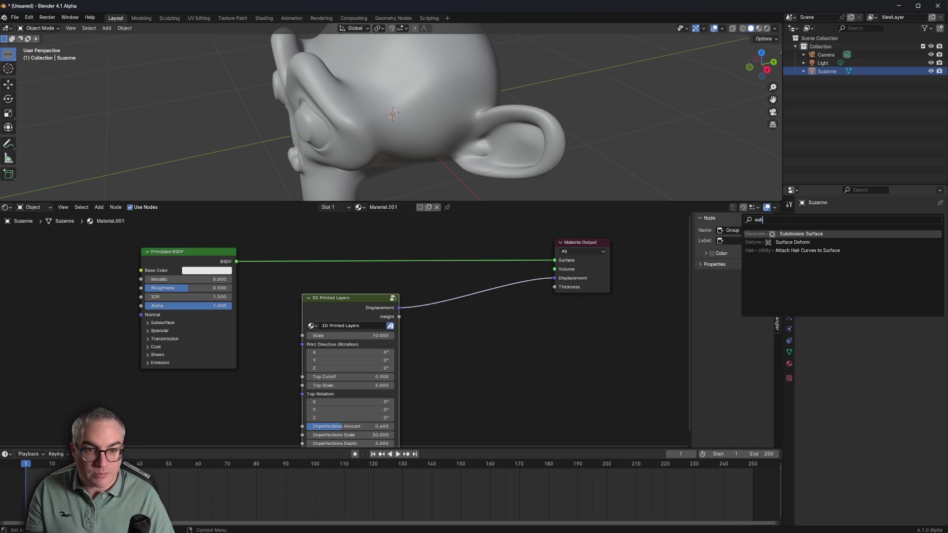
{"action": "key", "text": "Return"}
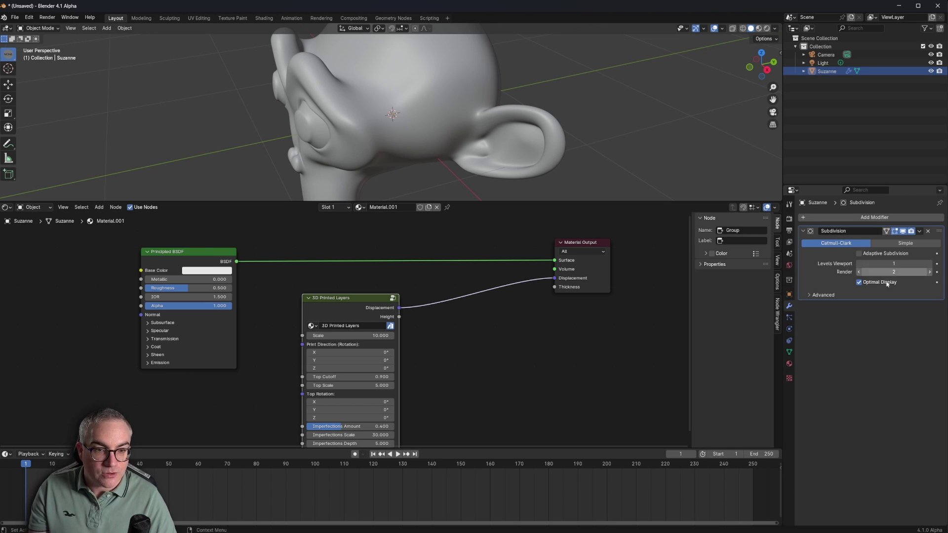
{"action": "left_click", "coordinate": [869, 254]}
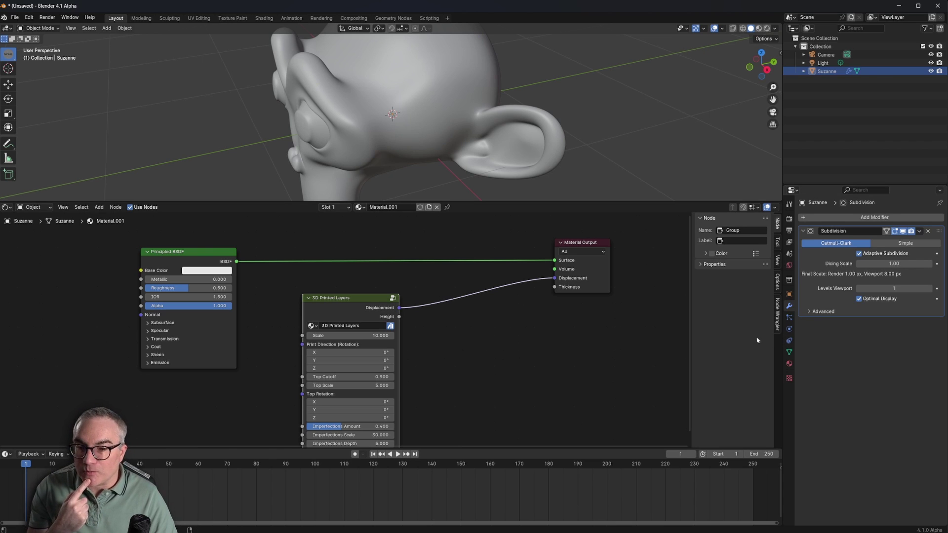
- Nudge the 3D Printed Layers node upward and display the monkey head in Rendered viewport shading
{"action": "left_click_drag", "start_coordinate": [364, 303], "coordinate": [361, 298]}
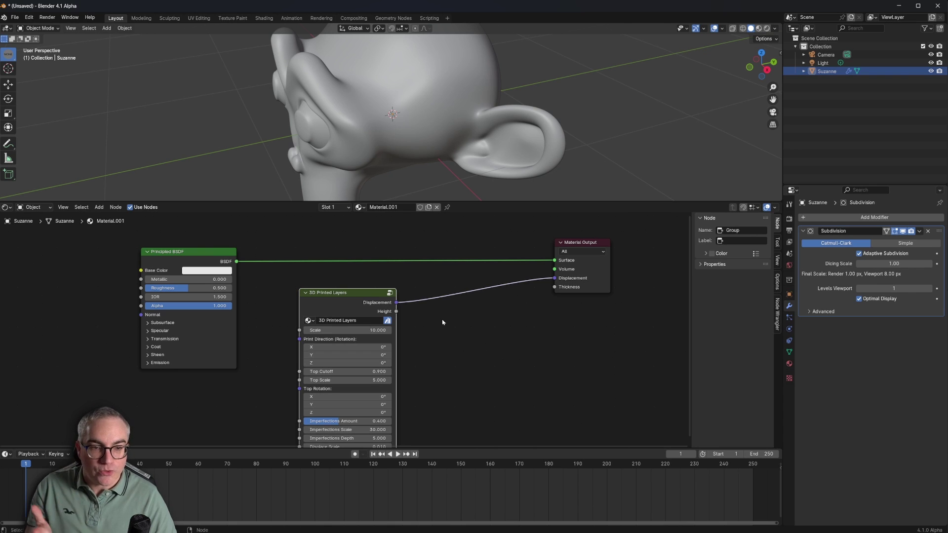
{"action": "mouse_move", "coordinate": [445, 113]}
{"action": "middle_mouse_down"}
{"action": "mouse_move", "coordinate": [440, 91]}
{"action": "mouse_move", "coordinate": [487, 137]}
{"action": "mouse_move", "coordinate": [499, 130]}
{"action": "middle_mouse_up"}
{"action": "left_click", "coordinate": [767, 29]}
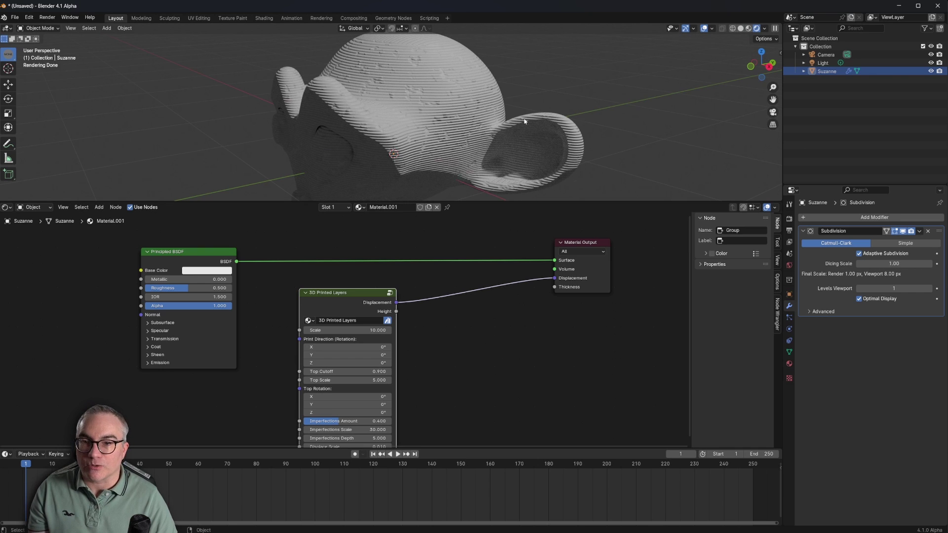
- Move the scene light to about X -2.78 m, Y -2.76 m and check the shadows across the monkey head's layers
{"action": "scroll", "coordinate": [524, 121], "scroll_direction": "down", "scroll_amount": 8}
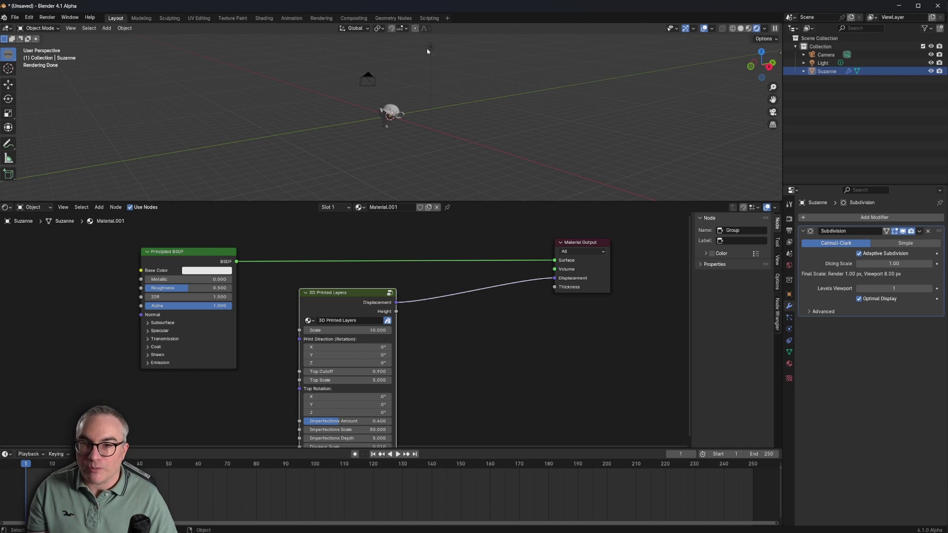
{"action": "left_click", "coordinate": [427, 50]}
{"action": "key", "text": "KP_7"}
{"action": "left_click_drag", "start_coordinate": [427, 49], "coordinate": [346, 96]}
{"action": "key", "text": "KP_0"}
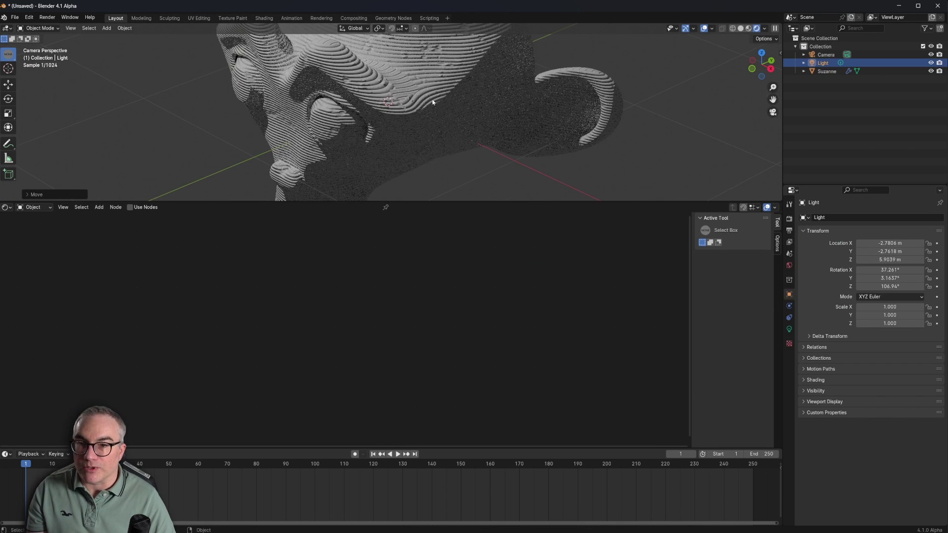
{"action": "middle_click_drag", "start_coordinate": [434, 141], "coordinate": [472, 117]}
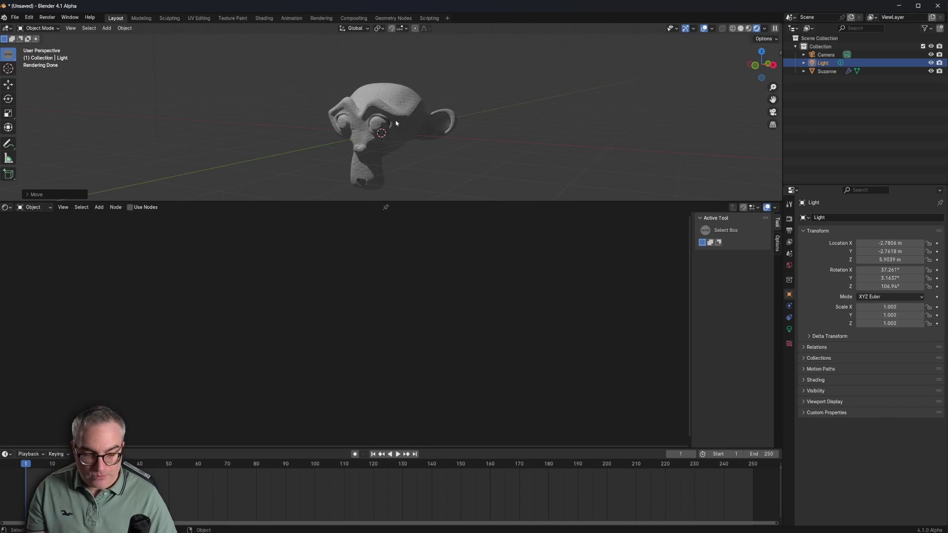
{"action": "scroll", "coordinate": [396, 124], "scroll_direction": "up", "scroll_amount": 10}
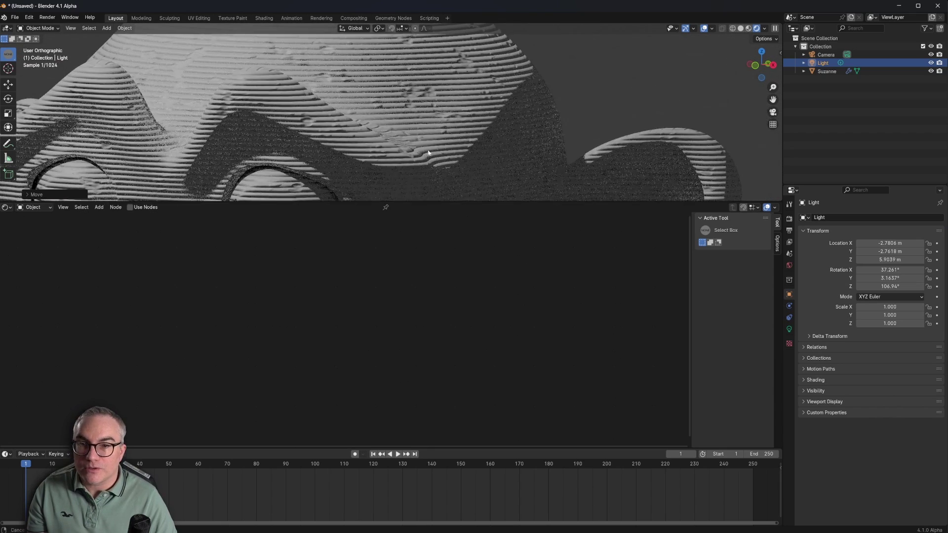
{"action": "scroll", "coordinate": [486, 76], "scroll_direction": "up", "scroll_amount": 4}
{"action": "scroll", "coordinate": [452, 78], "scroll_direction": "down", "scroll_amount": 4}
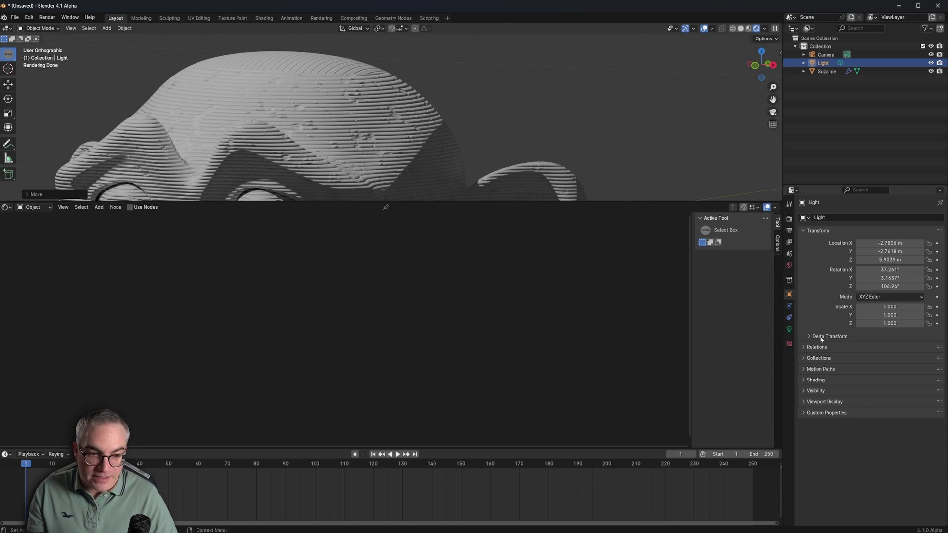
- Set the displacement method in the monkey head's material surface settings to Displacement and Bump
{"action": "key", "text": "ctrl+z"}
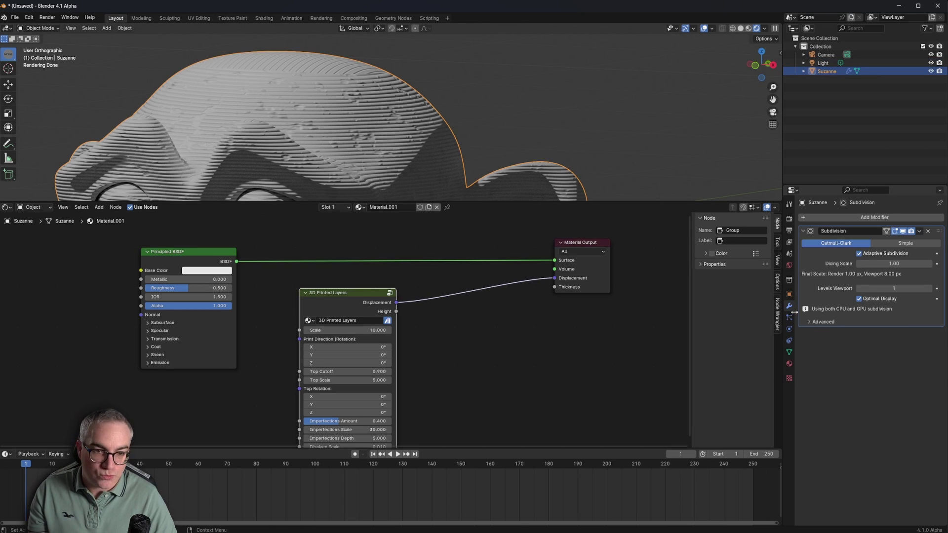
{"action": "left_click", "coordinate": [789, 364]}
{"action": "scroll", "coordinate": [803, 491], "scroll_direction": "down", "scroll_amount": 5}
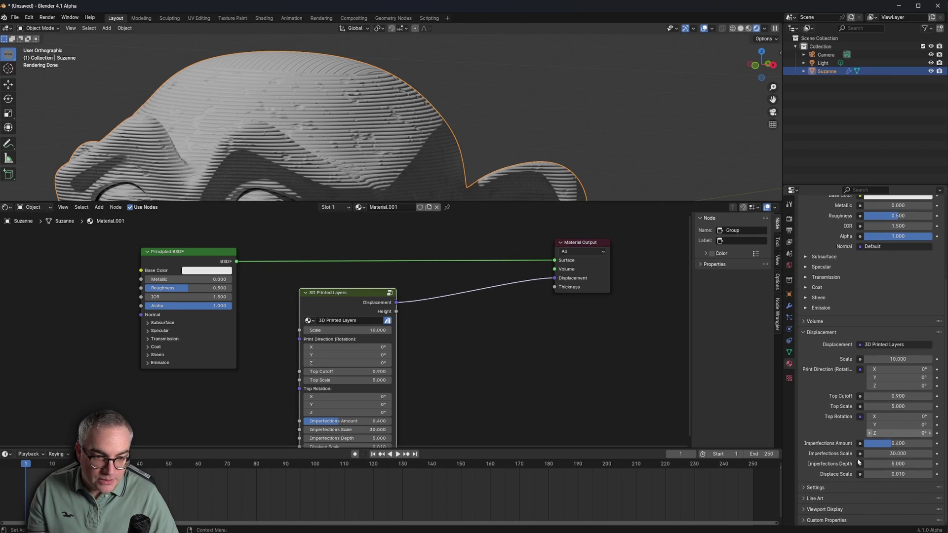
{"action": "left_click", "coordinate": [803, 488]}
{"action": "scroll", "coordinate": [839, 445], "scroll_direction": "down", "scroll_amount": 5}
{"action": "left_click", "coordinate": [877, 406]}
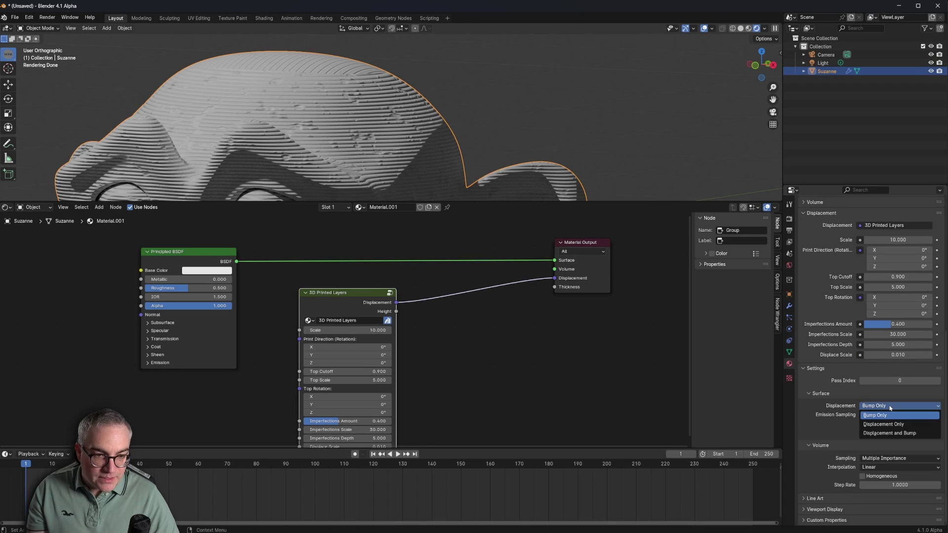
{"action": "left_click", "coordinate": [892, 434]}
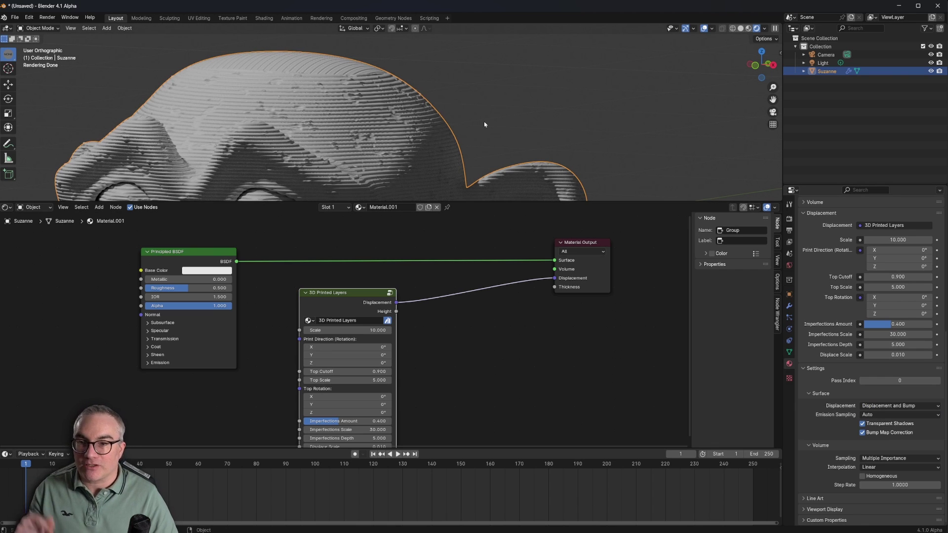
- Examine the displaced surface and silhouette of the monkey head up close, briefly toggling the viewport overlays
{"action": "scroll", "coordinate": [511, 145], "scroll_direction": "up", "scroll_amount": 5}
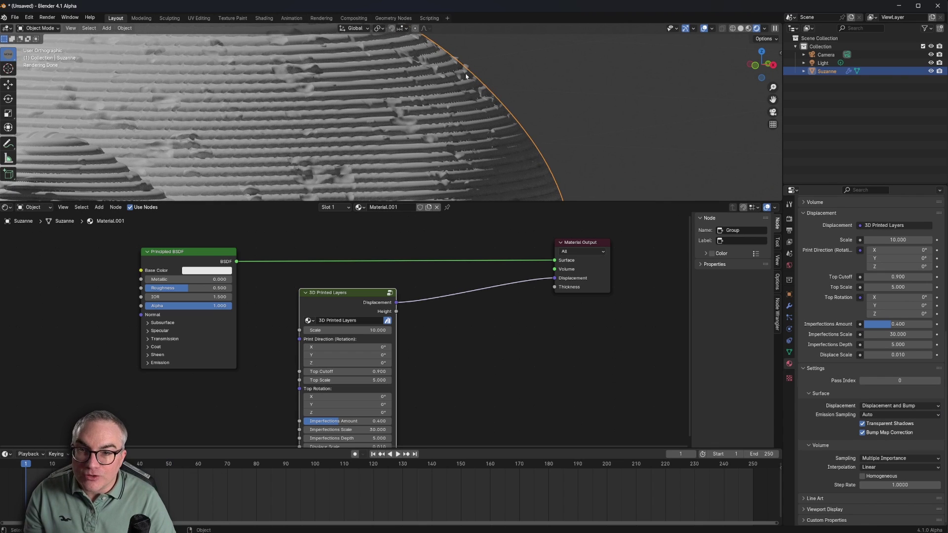
{"action": "left_click", "coordinate": [704, 29]}
{"action": "left_click", "coordinate": [704, 28]}
{"action": "scroll", "coordinate": [379, 139], "scroll_direction": "down", "scroll_amount": 4}
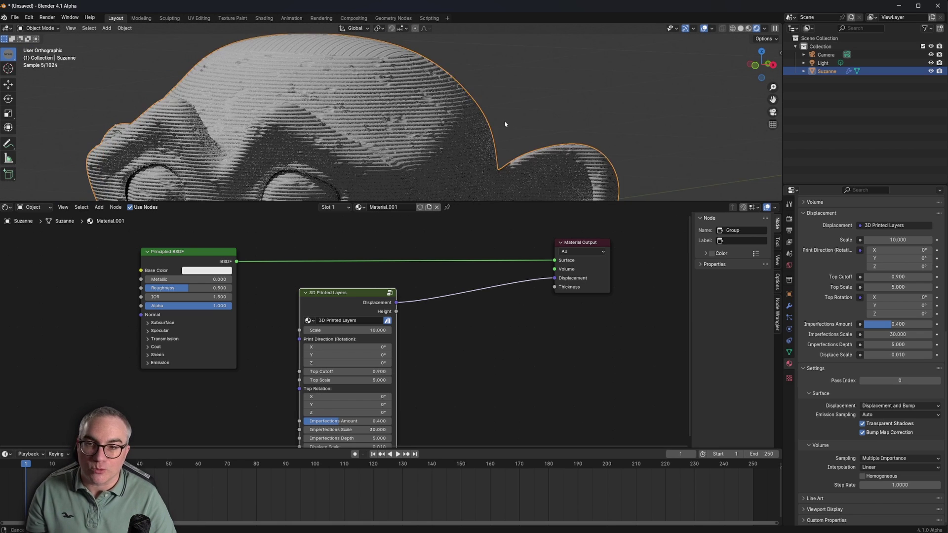
{"action": "scroll", "coordinate": [504, 124], "scroll_direction": "down", "scroll_amount": 5}
{"action": "scroll", "coordinate": [503, 126], "scroll_direction": "up", "scroll_amount": 4}
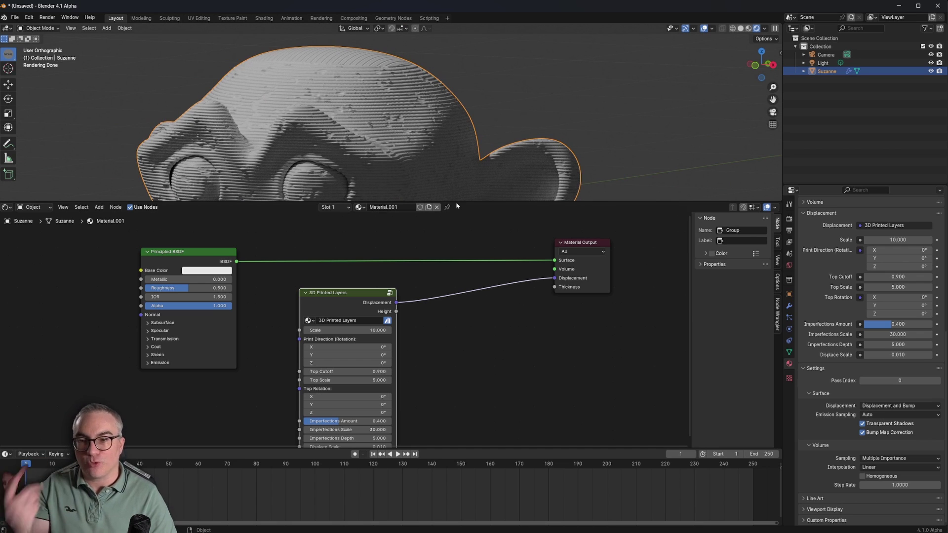
- Set the Imperfections Amount of the 3D Printed Layers node to 0.3
{"action": "middle_click_drag", "start_coordinate": [449, 272], "coordinate": [449, 219]}
{"action": "double_click", "coordinate": [349, 369]}
{"action": "key", "text": "BackSpace"}
{"action": "type", "text": "3"}
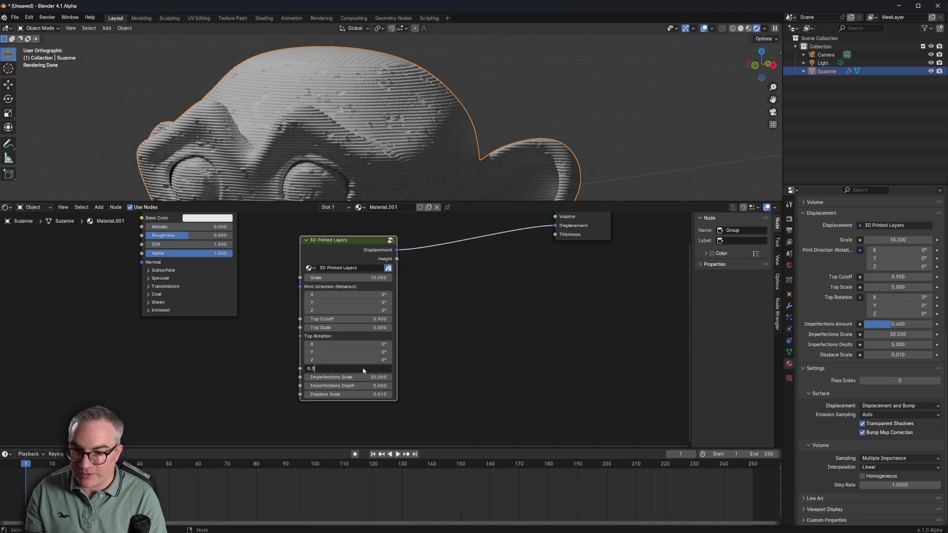
{"action": "key", "text": "Return"}
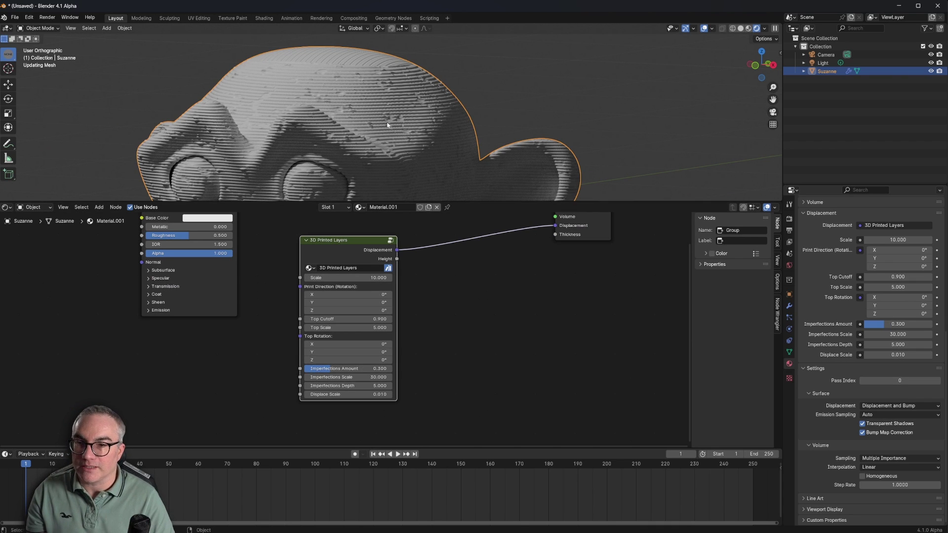
- Examine the printed layer lines on the monkey head's flat top, forehead and ears from several angles and distances
{"action": "middle_click_drag", "start_coordinate": [479, 120], "coordinate": [355, 145]}
{"action": "scroll", "coordinate": [355, 145], "scroll_direction": "up", "scroll_amount": 5}
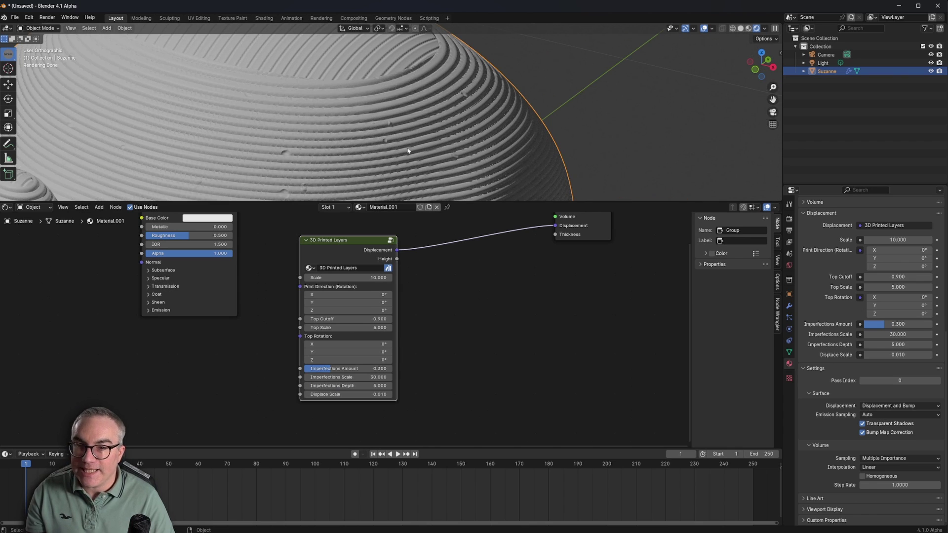
{"action": "scroll", "coordinate": [475, 101], "scroll_direction": "down", "scroll_amount": 4}
{"action": "middle_click_drag", "start_coordinate": [476, 102], "coordinate": [423, 161]}
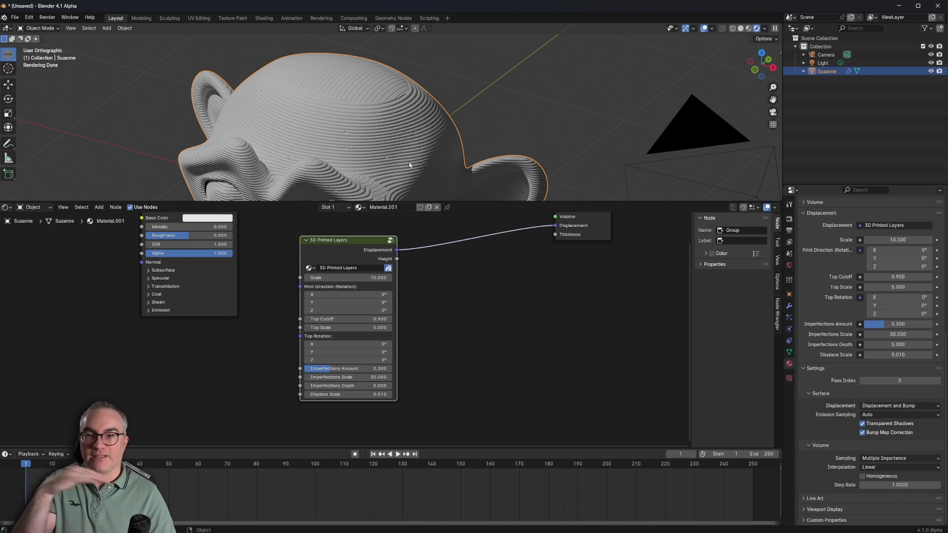
{"action": "middle_click_drag", "start_coordinate": [328, 76], "coordinate": [301, 90]}
{"action": "scroll", "coordinate": [423, 148], "scroll_direction": "up", "scroll_amount": 3}
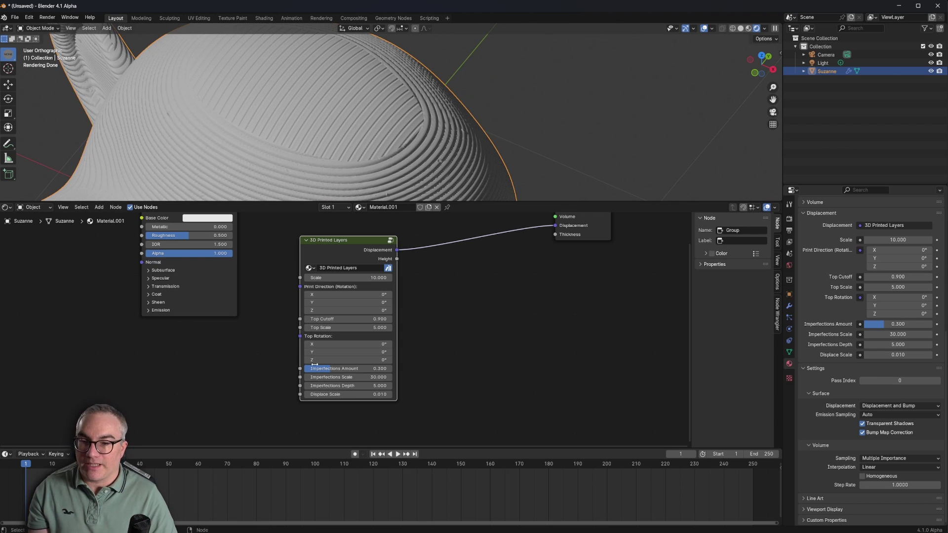
{"action": "scroll", "coordinate": [331, 313], "scroll_direction": "up", "scroll_amount": 2}
{"action": "scroll", "coordinate": [434, 102], "scroll_direction": "down", "scroll_amount": 5}
{"action": "middle_click_drag", "start_coordinate": [434, 102], "coordinate": [434, 105]}
{"action": "scroll", "coordinate": [435, 109], "scroll_direction": "down", "scroll_amount": 4}
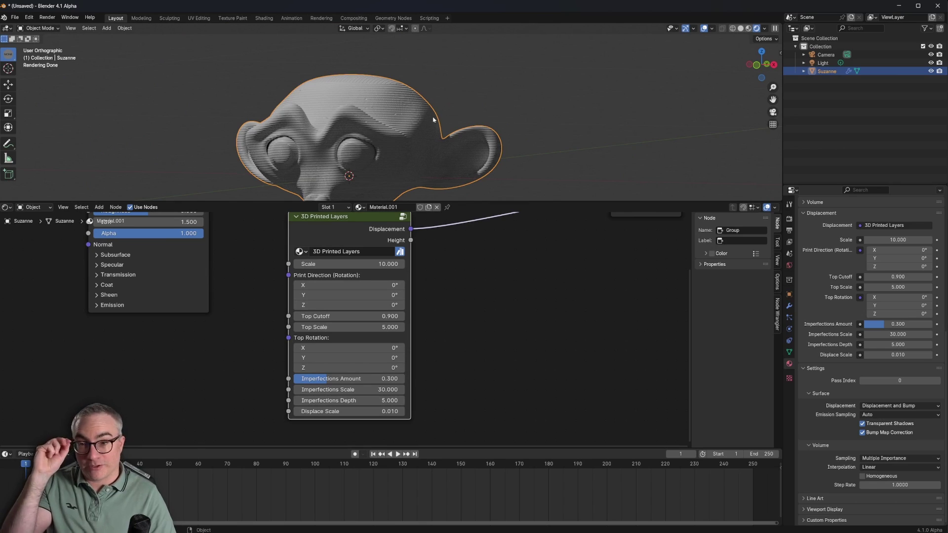
{"action": "scroll", "coordinate": [433, 121], "scroll_direction": "up", "scroll_amount": 4}
{"action": "scroll", "coordinate": [435, 143], "scroll_direction": "down", "scroll_amount": 4}
{"action": "middle_click_drag", "start_coordinate": [434, 148], "coordinate": [438, 156]}
{"action": "scroll", "coordinate": [438, 155], "scroll_direction": "up", "scroll_amount": 5}
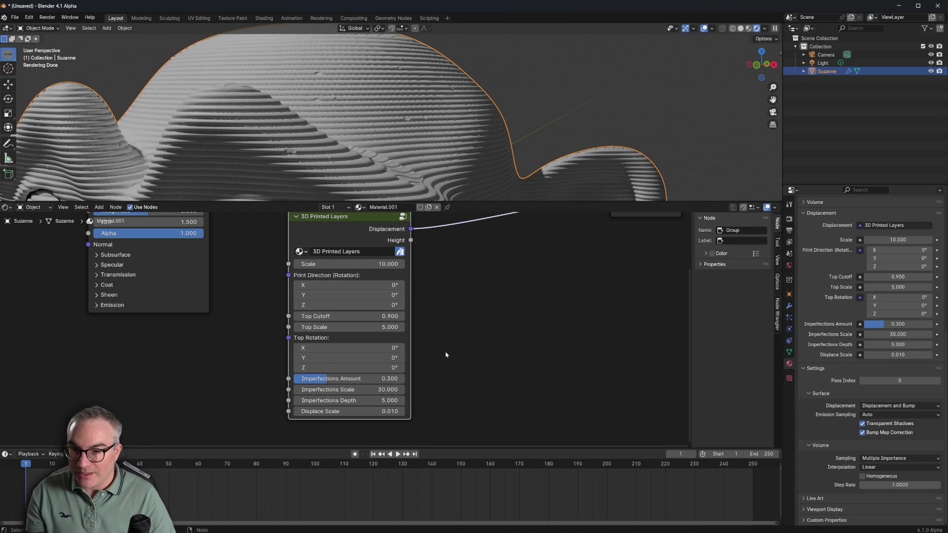
- Try a layer Scale of 3 on the 3D Printed Layers node
{"action": "left_click", "coordinate": [346, 264]}
{"action": "type", "text": "3"}
{"action": "key", "text": "Return"}
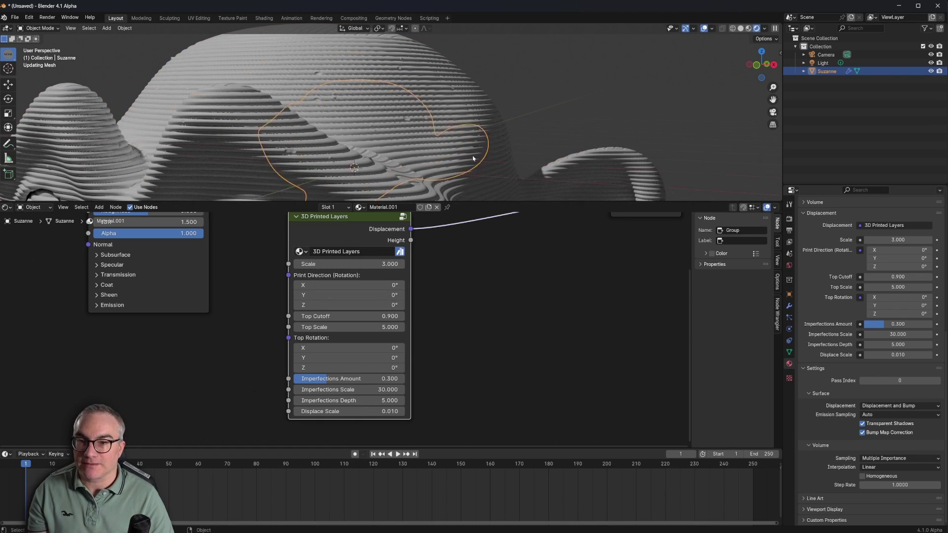
{"action": "scroll", "coordinate": [466, 156], "scroll_direction": "up", "scroll_amount": 4}
- Set the 3D Printed Layers node's Scale to 4 and check the layer thickness on the monkey head
{"action": "left_click", "coordinate": [346, 265]}
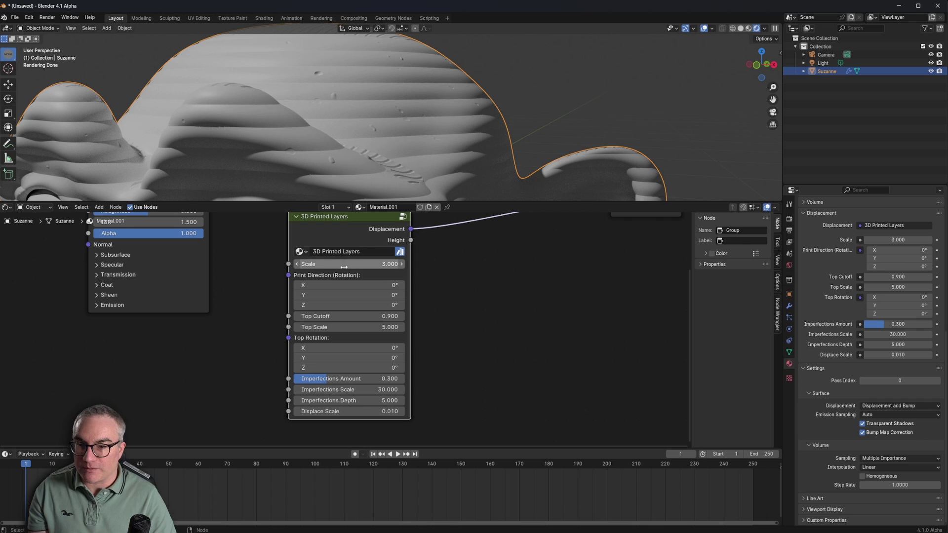
{"action": "type", "text": "4"}
{"action": "key", "text": "Return"}
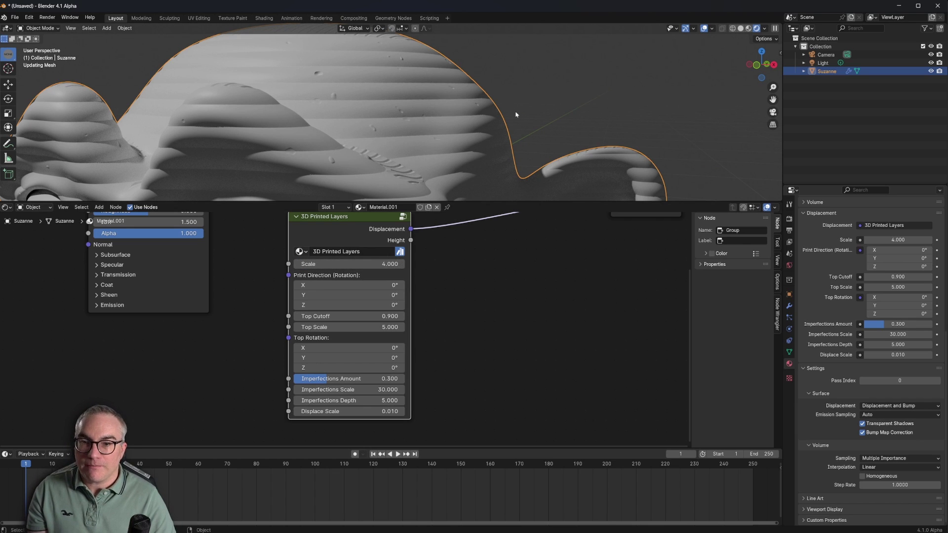
{"action": "scroll", "coordinate": [516, 115], "scroll_direction": "down", "scroll_amount": 3}
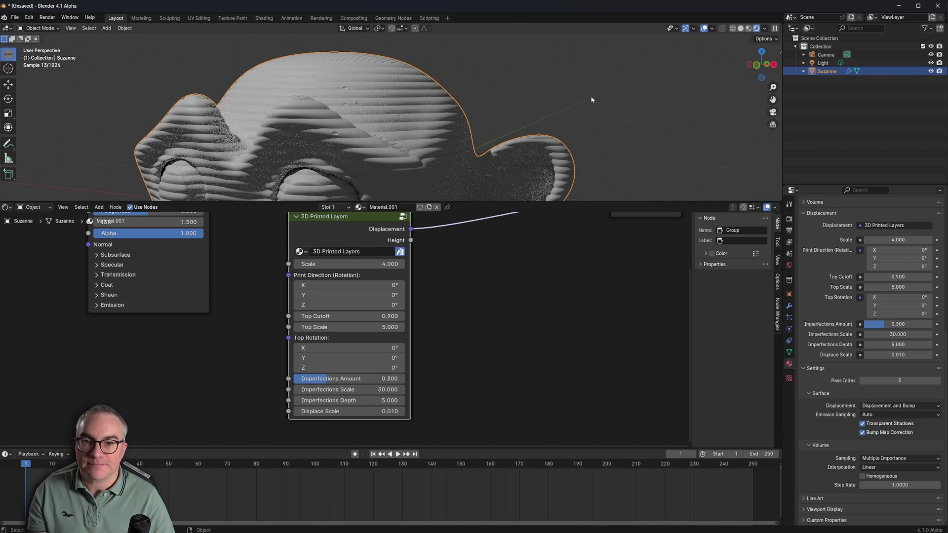
{"action": "scroll", "coordinate": [520, 125], "scroll_direction": "up", "scroll_amount": 5}
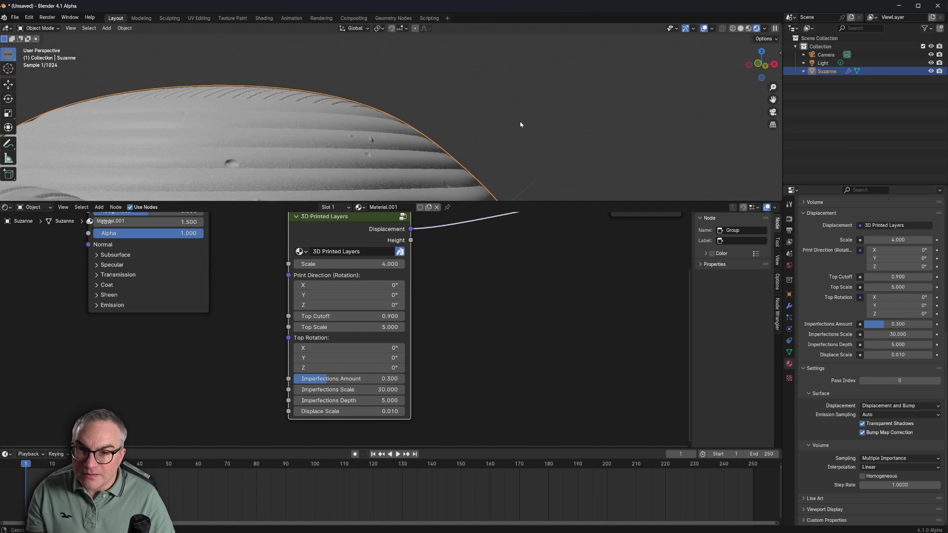
- Hide the viewport overlays and set the 3D Printed Layers node's Displace Scale to 0.02
{"action": "key", "text": "shift+alt+z"}
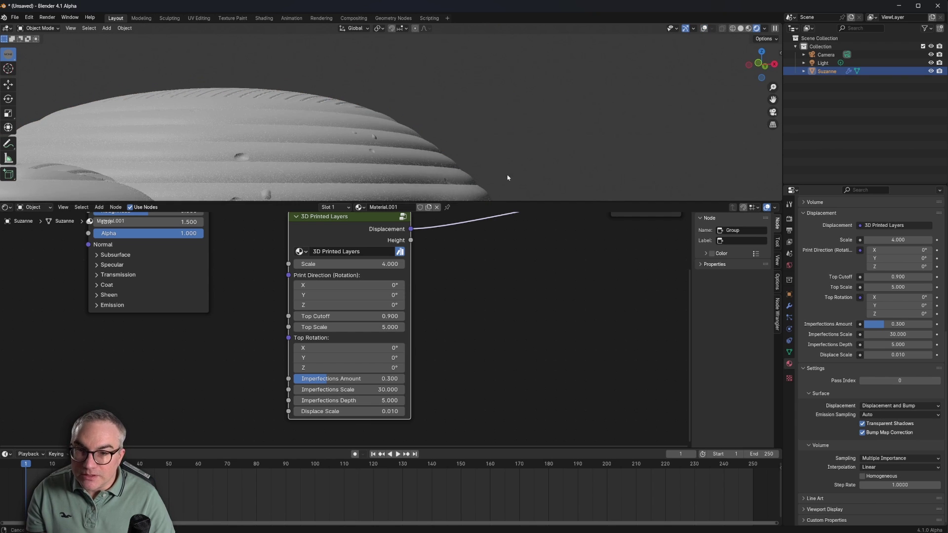
{"action": "scroll", "coordinate": [544, 158], "scroll_direction": "up", "scroll_amount": 3}
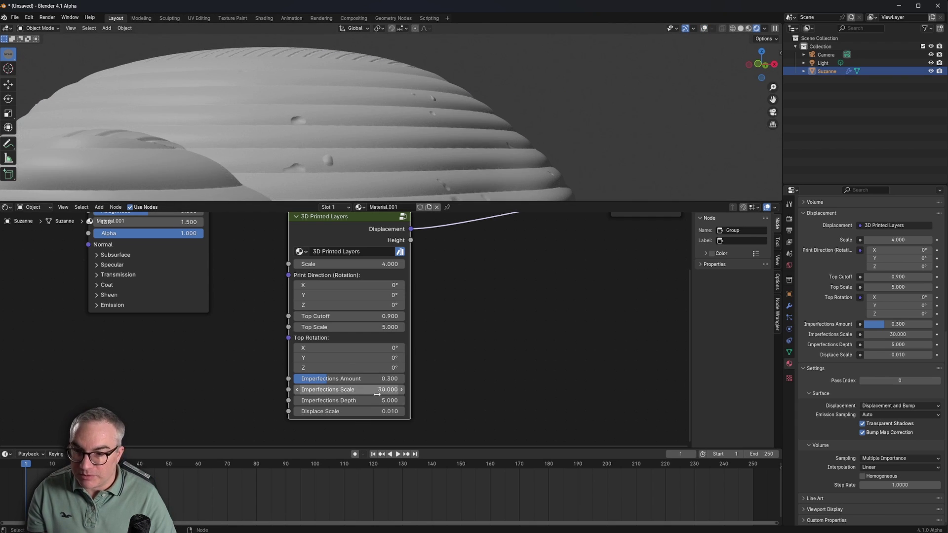
{"action": "left_click", "coordinate": [371, 411]}
{"action": "type", "text": "0.02"}
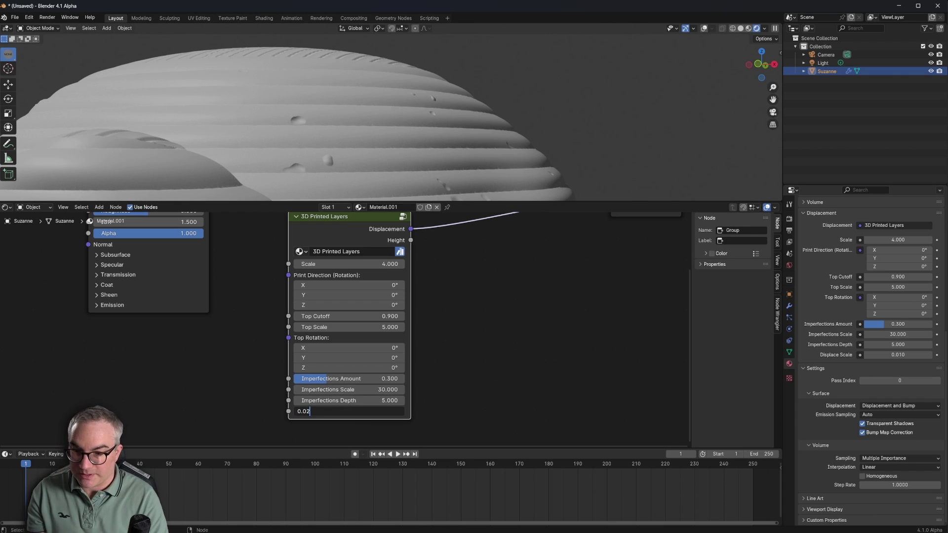
{"action": "key", "text": "Return"}
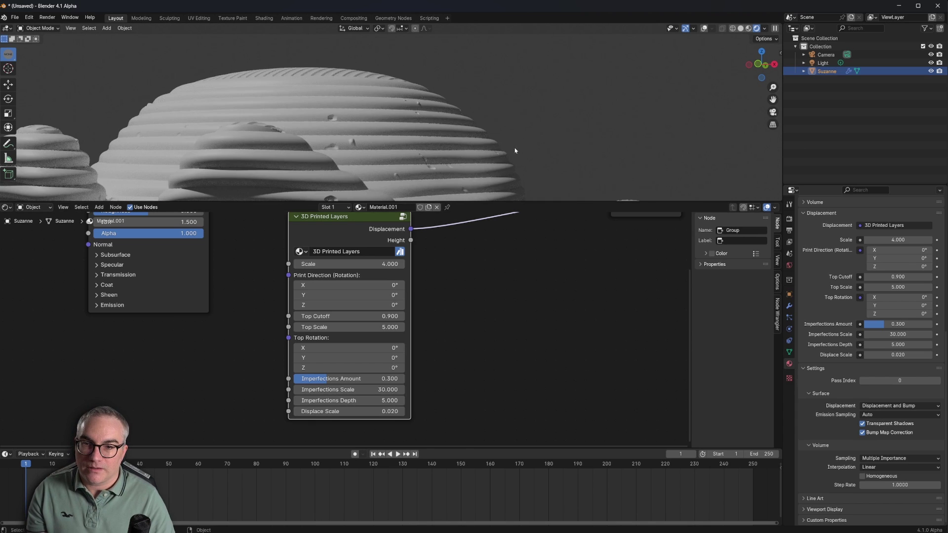
- Adjust the world background's Strength, trying 0 and settling on 0.5
{"action": "middle_click_drag", "start_coordinate": [530, 128], "coordinate": [534, 156]}
{"action": "left_click", "coordinate": [789, 265]}
{"action": "left_click", "coordinate": [898, 280]}
{"action": "type", "text": "1.0"}
{"action": "key", "text": "BackSpace"}
{"action": "key", "text": "BackSpace"}
{"action": "key", "text": "BackSpace"}
{"action": "type", "text": "0"}
{"action": "key", "text": "Return"}
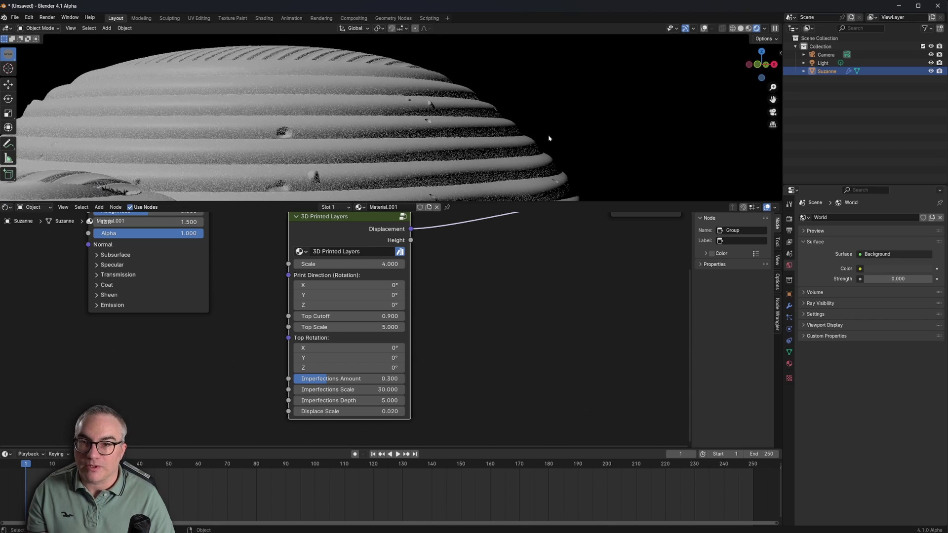
{"action": "left_click_drag", "start_coordinate": [891, 279], "coordinate": [916, 280]}
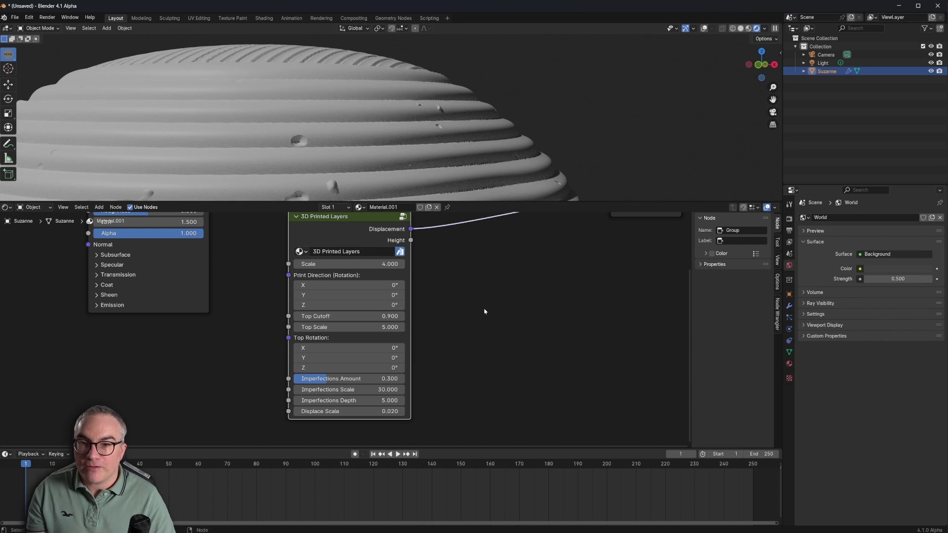
- Show the viewport overlays again and enter Edit Mode on the monkey head to examine its mesh over the displaced layers
{"action": "middle_click_drag", "start_coordinate": [451, 313], "coordinate": [443, 399]}
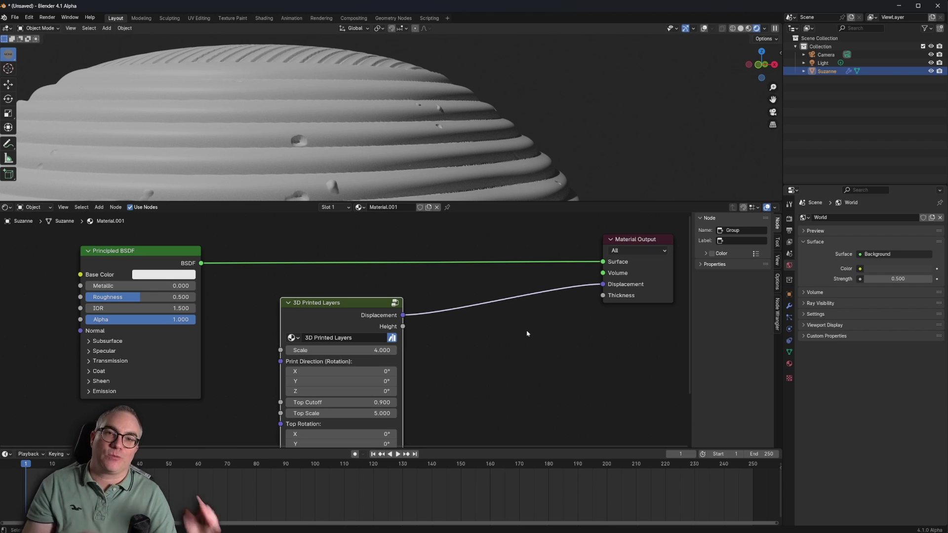
{"action": "left_click", "coordinate": [530, 326]}
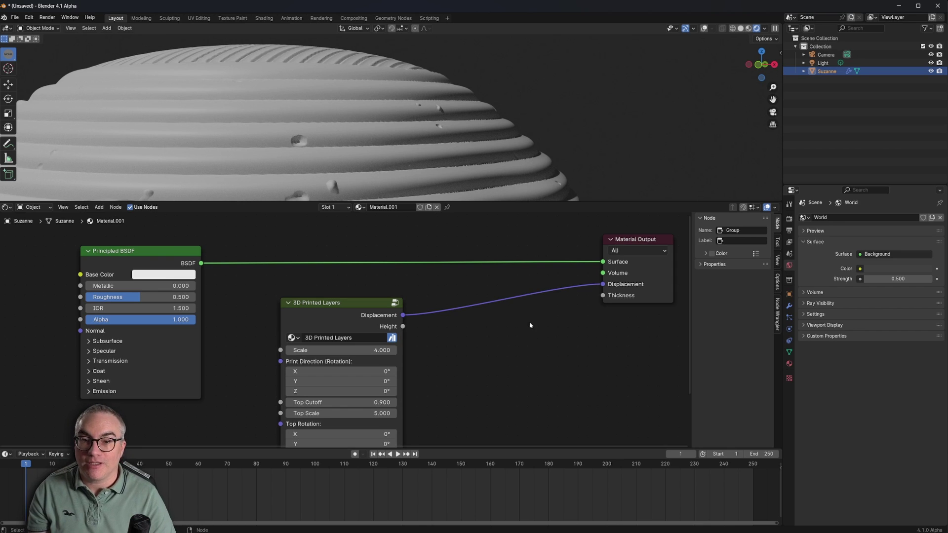
{"action": "left_click", "coordinate": [705, 30]}
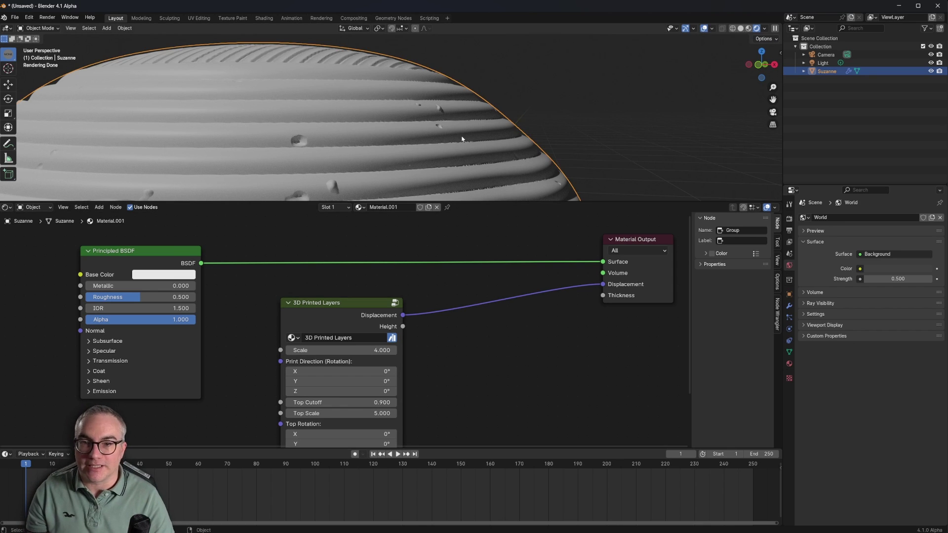
{"action": "key", "text": "Tab"}
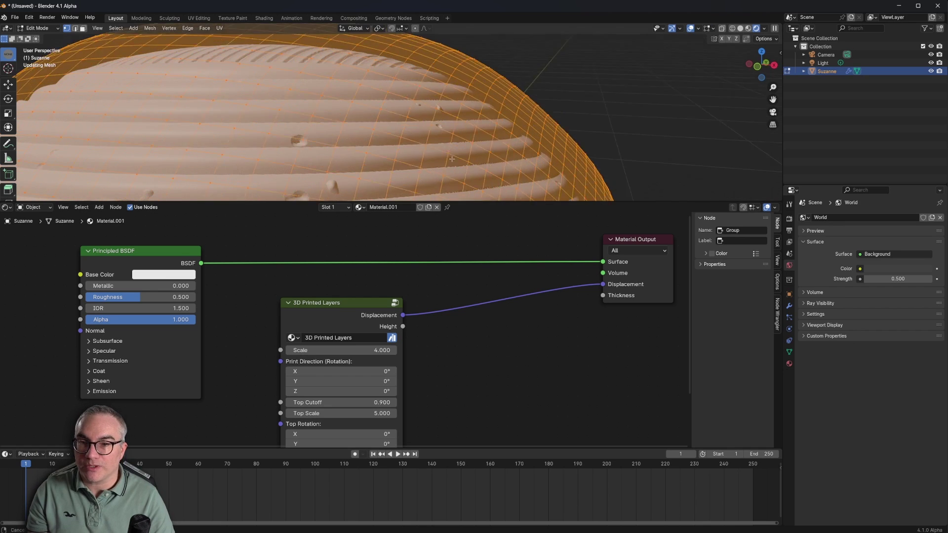
{"action": "middle_click_drag", "start_coordinate": [432, 157], "coordinate": [472, 129]}
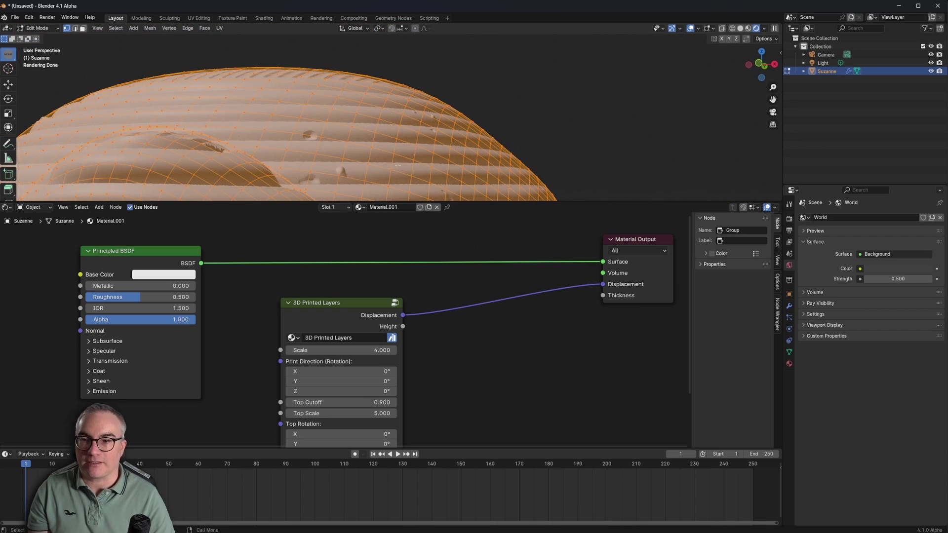
- Return the monkey head to Object Mode and hide the viewport overlays
{"action": "key", "text": "Tab"}
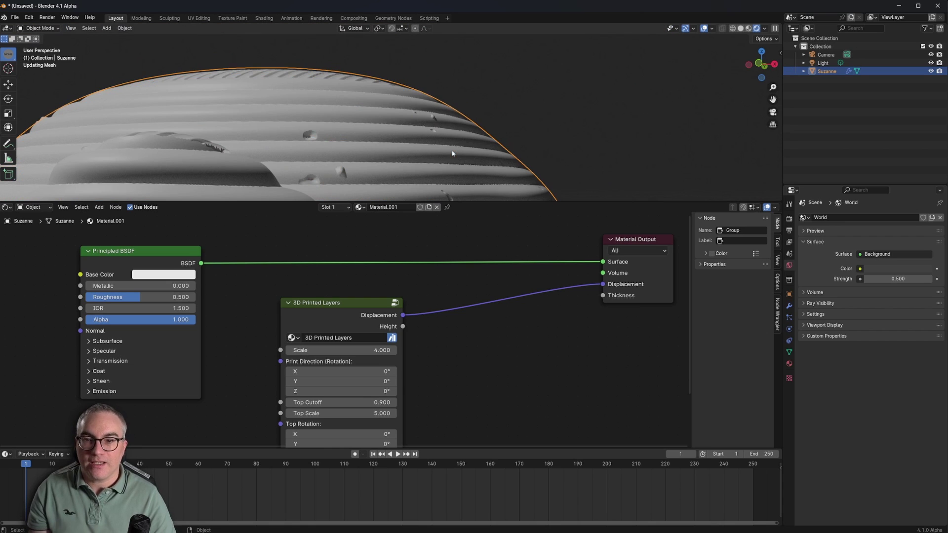
{"action": "left_click", "coordinate": [704, 28]}
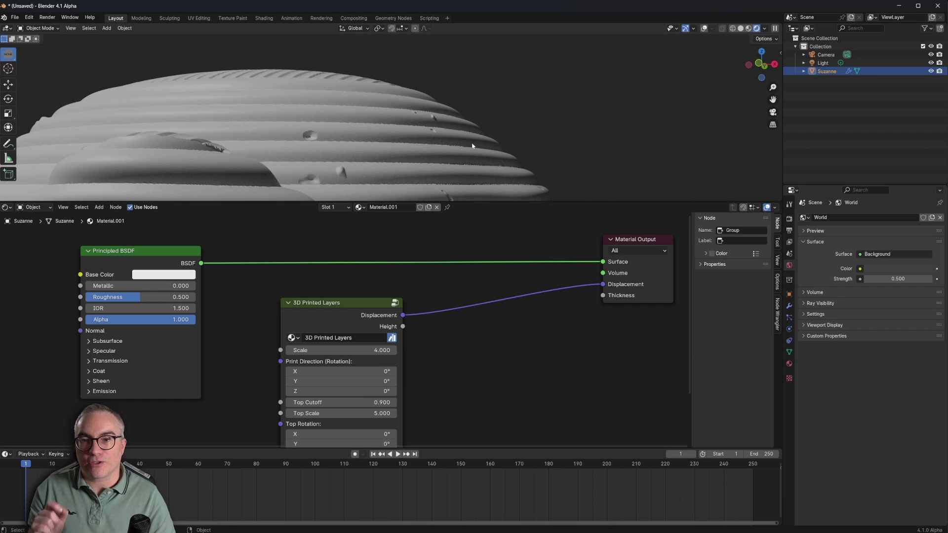
{"action": "middle_click_drag", "start_coordinate": [476, 144], "coordinate": [470, 163]}
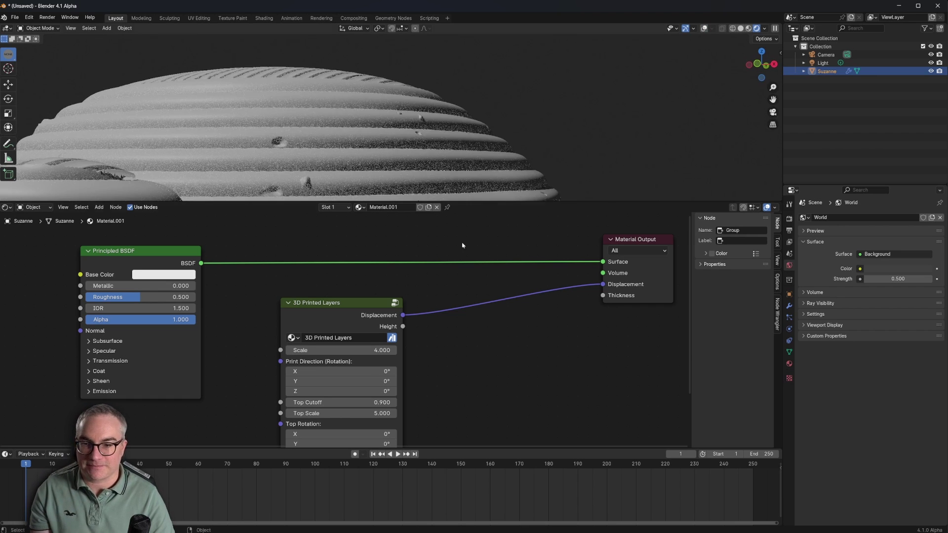
- Replace the Material Output's Surface and Displacement links with one link from the 3D Printed Layers node's Height output to Surface
{"action": "middle_click_drag", "start_coordinate": [436, 299], "coordinate": [386, 298]}
{"action": "mouse_move", "coordinate": [306, 312]}
{"action": "left_mouse_down"}
{"action": "mouse_move", "coordinate": [272, 301]}
{"action": "mouse_move", "coordinate": [291, 303]}
{"action": "left_mouse_up"}
{"action": "scroll", "coordinate": [341, 328], "scroll_direction": "up", "scroll_amount": 2}
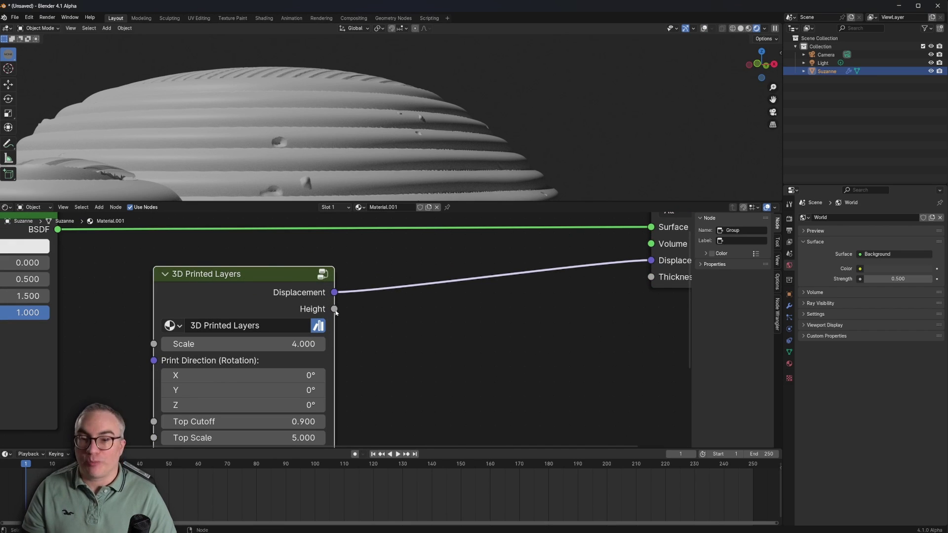
{"action": "middle_click_drag", "start_coordinate": [342, 315], "coordinate": [340, 386]}
{"action": "scroll", "coordinate": [344, 331], "scroll_direction": "down", "scroll_amount": 2}
{"action": "left_click_drag", "start_coordinate": [567, 307], "coordinate": [440, 307]}
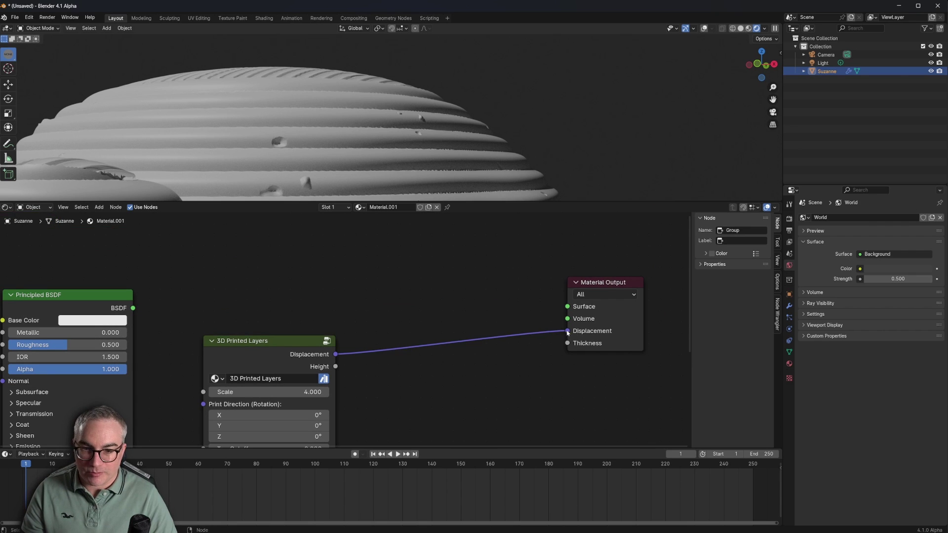
{"action": "left_click_drag", "start_coordinate": [568, 331], "coordinate": [438, 372]}
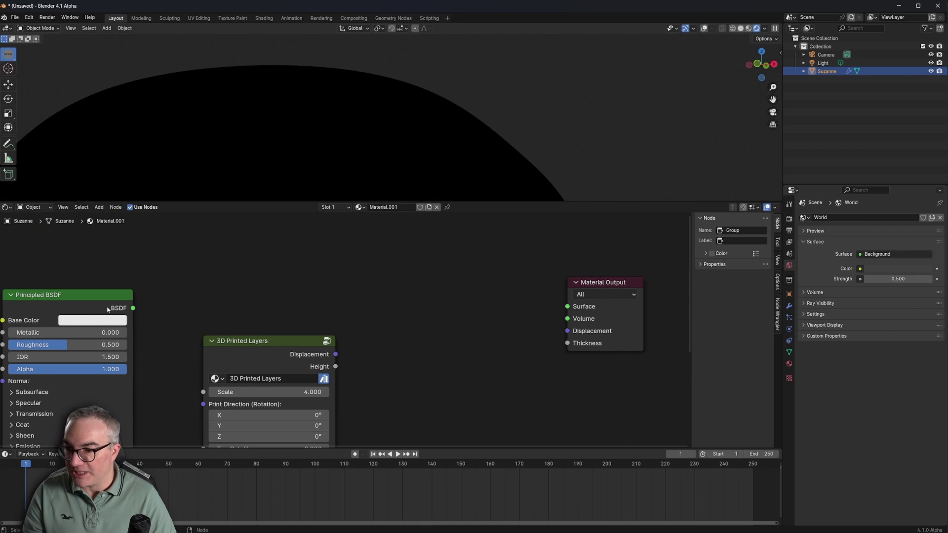
{"action": "left_click_drag", "start_coordinate": [335, 367], "coordinate": [568, 307]}
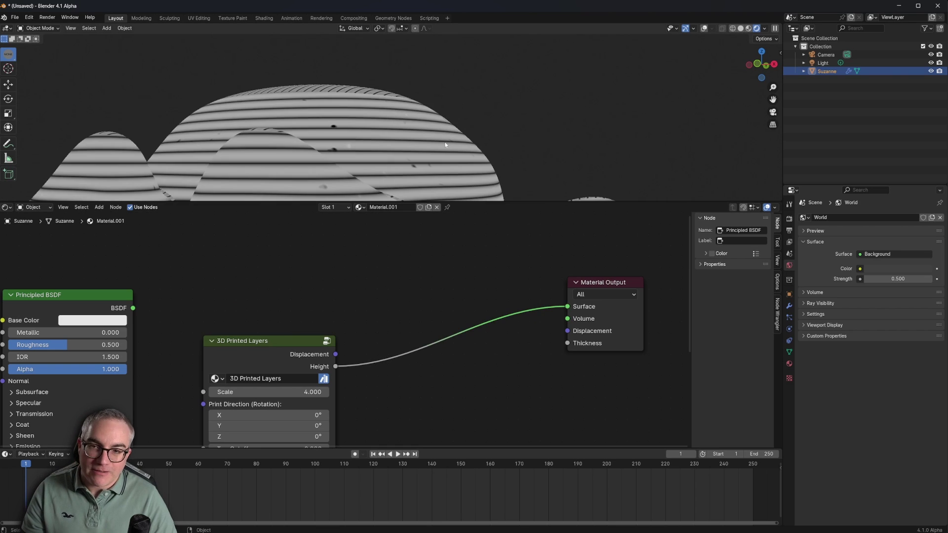
- Examine the Height output's layer lines and imperfections on the monkey head from several angles
{"action": "scroll", "coordinate": [404, 155], "scroll_direction": "down", "scroll_amount": 2}
{"action": "middle_click_drag", "start_coordinate": [404, 156], "coordinate": [516, 132]}
{"action": "scroll", "coordinate": [516, 132], "scroll_direction": "up", "scroll_amount": 3}
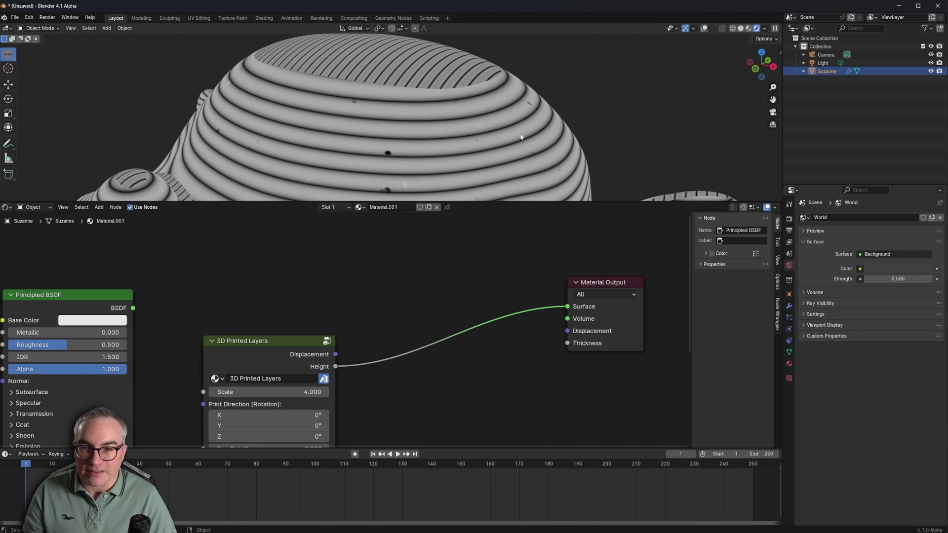
{"action": "middle_click_drag", "start_coordinate": [544, 146], "coordinate": [544, 131]}
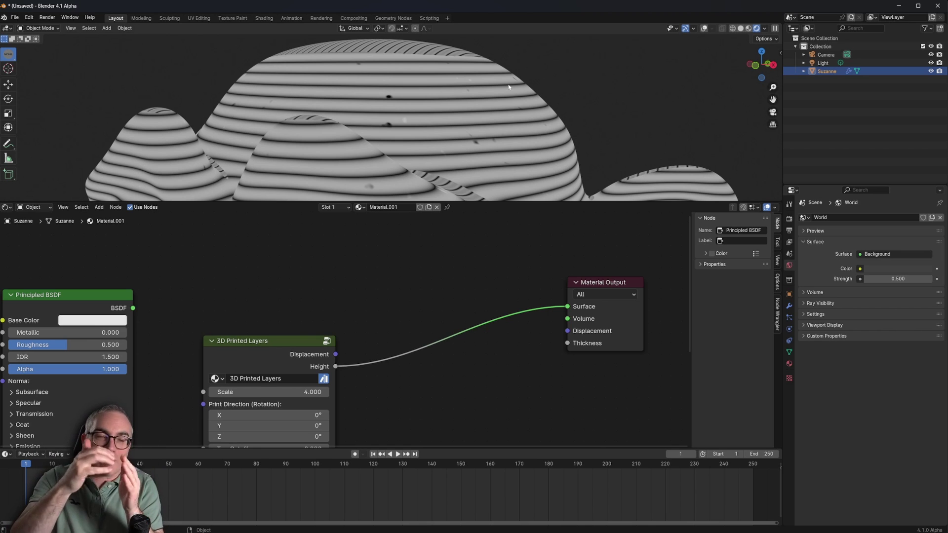
{"action": "mouse_move", "coordinate": [509, 87]}
{"action": "middle_mouse_down"}
{"action": "mouse_move", "coordinate": [522, 62]}
{"action": "mouse_move", "coordinate": [449, 75]}
{"action": "mouse_move", "coordinate": [503, 94]}
{"action": "middle_mouse_up"}
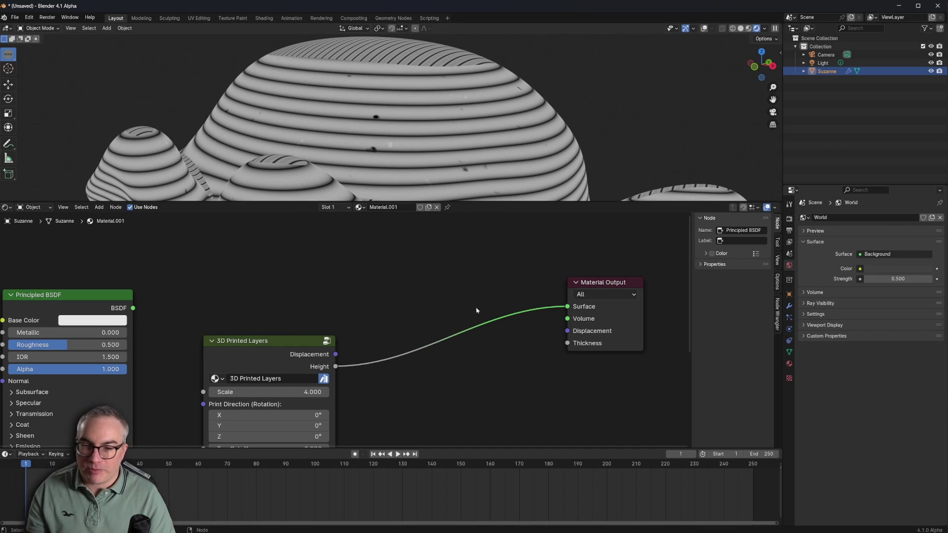
- Reposition the 3D Printed Layers node and add an Image Texture node below the Material Output
{"action": "scroll", "coordinate": [469, 300], "scroll_direction": "down", "scroll_amount": 5, "text": "shift"}
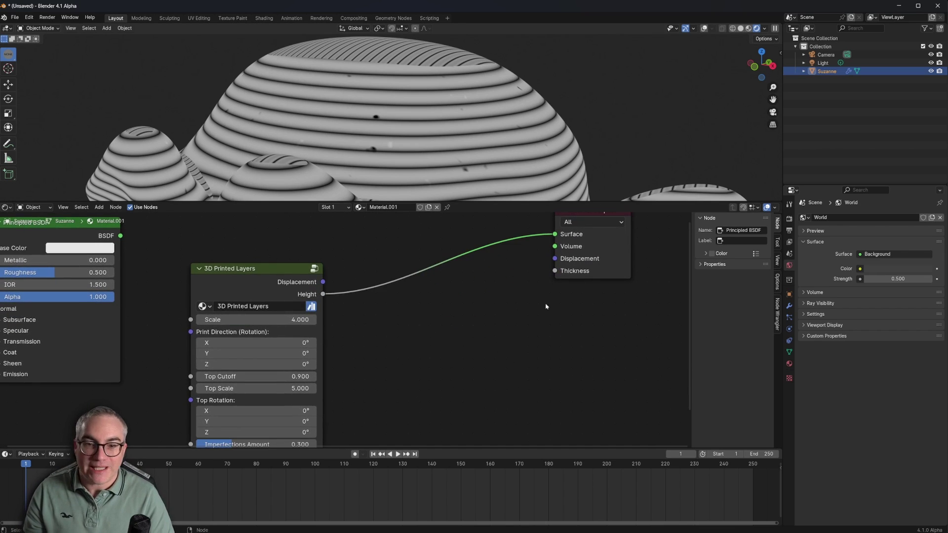
{"action": "left_click_drag", "start_coordinate": [247, 292], "coordinate": [263, 272]}
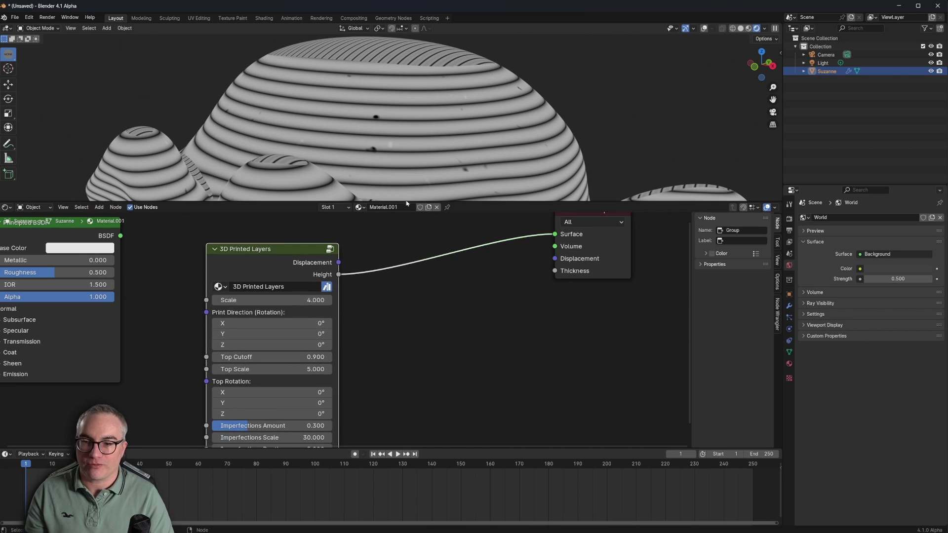
{"action": "key", "text": "Home"}
{"action": "left_click", "coordinate": [553, 239]}
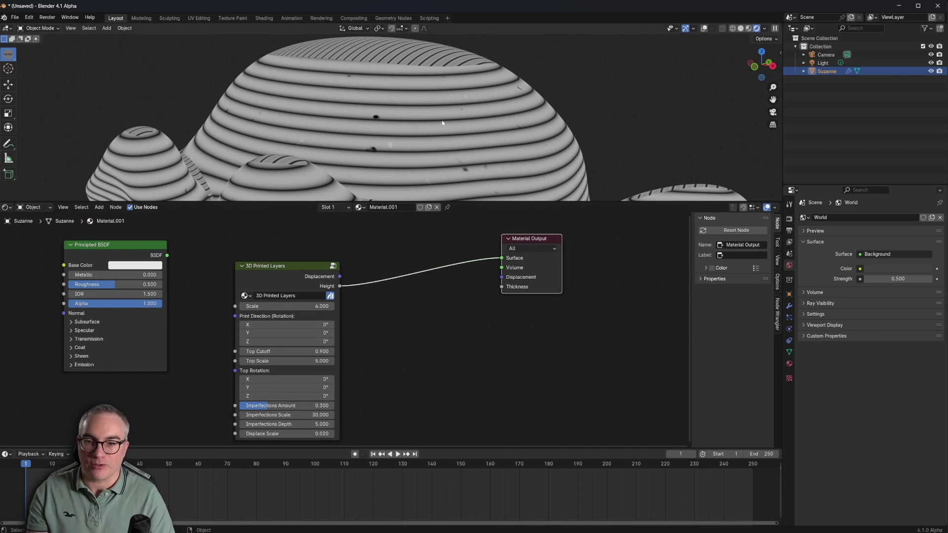
{"action": "left_click", "coordinate": [627, 313]}
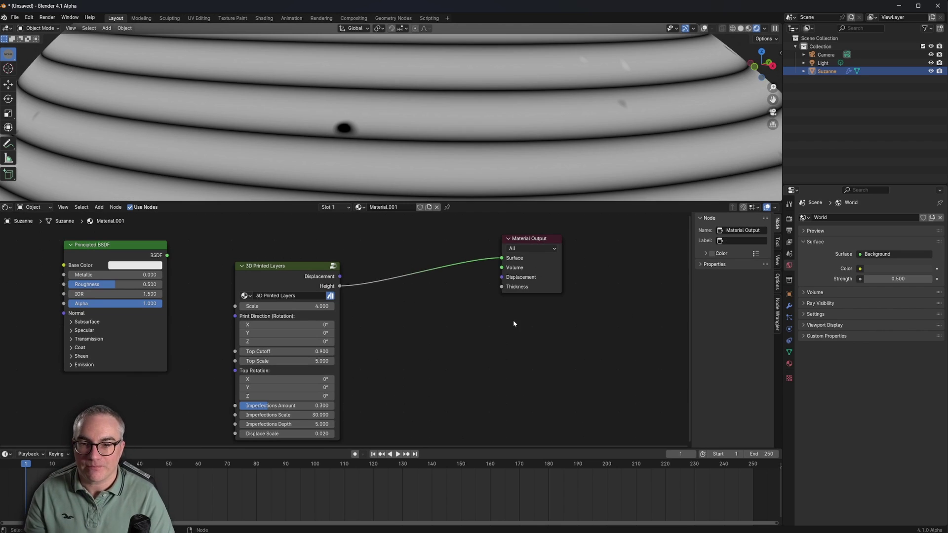
{"action": "key", "text": "shift+a"}
{"action": "mouse_move", "coordinate": [514, 324]}
{"action": "mouse_move", "coordinate": [501, 283]}
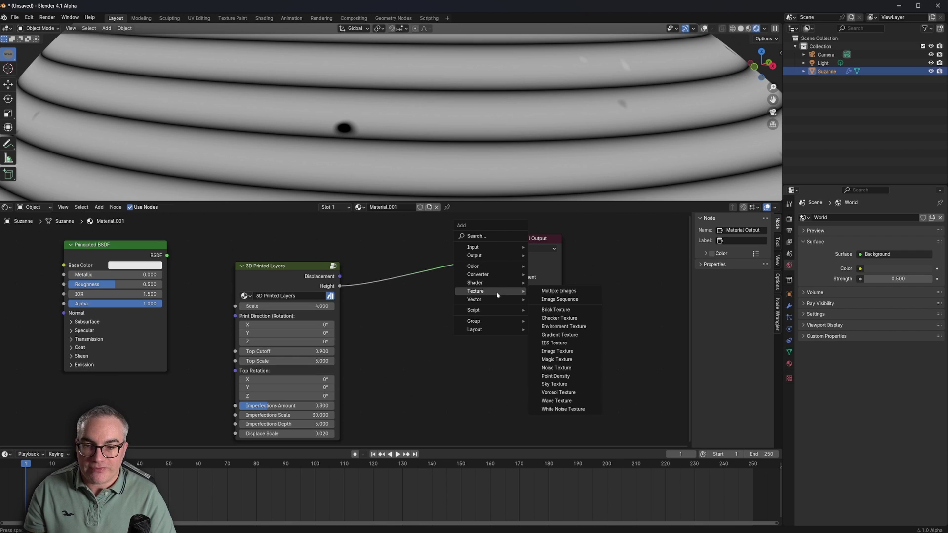
{"action": "left_click", "coordinate": [557, 351]}
{"action": "left_click", "coordinate": [508, 358]}
- Create a new blank 2048 by 2048 px image named Untitled in the Image Texture node
{"action": "left_click", "coordinate": [509, 360]}
{"action": "left_click", "coordinate": [533, 384]}
{"action": "key", "text": "End"}
{"action": "type", "text": "*2"}
{"action": "key", "text": "Tab"}
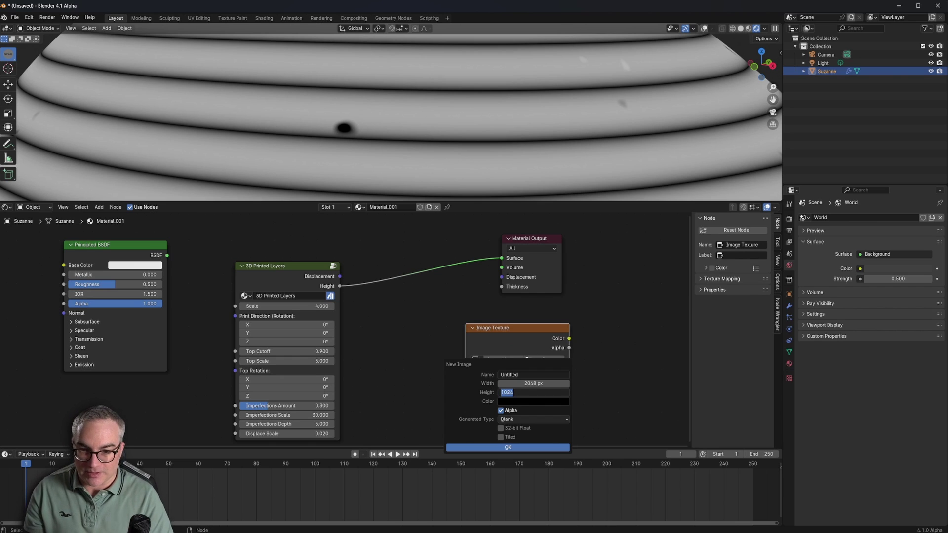
{"action": "key", "text": "End"}
{"action": "type", "text": "*2"}
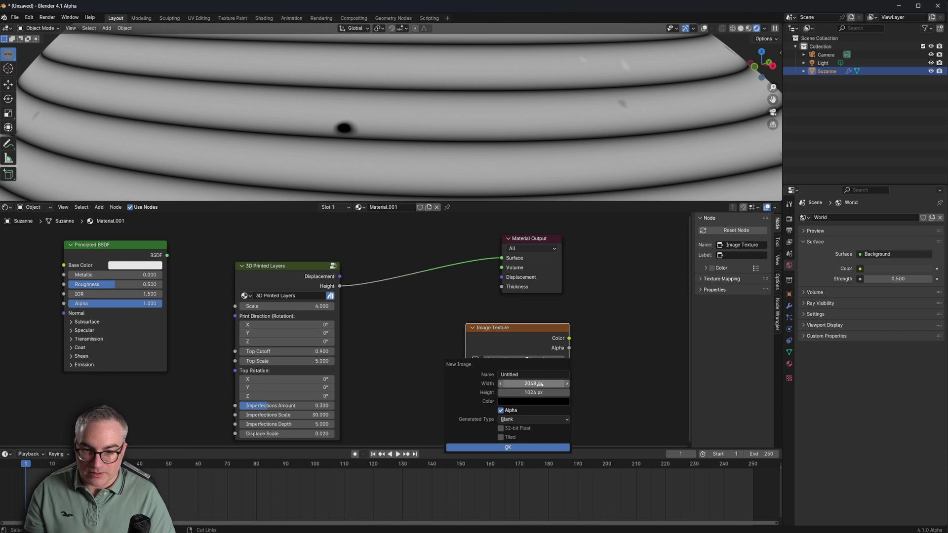
{"action": "key", "text": "Return"}
{"action": "left_click", "coordinate": [543, 447]}
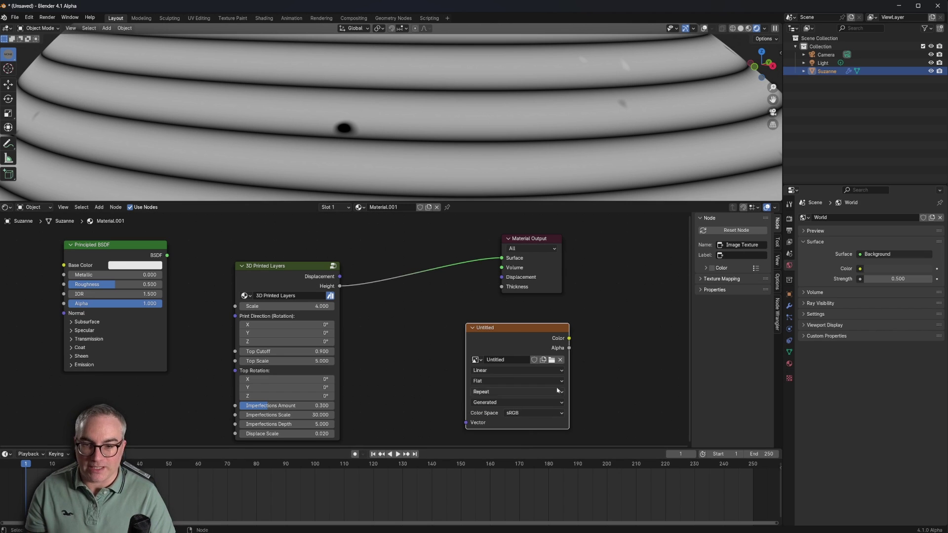
{"action": "left_click_drag", "start_coordinate": [528, 325], "coordinate": [530, 321]}
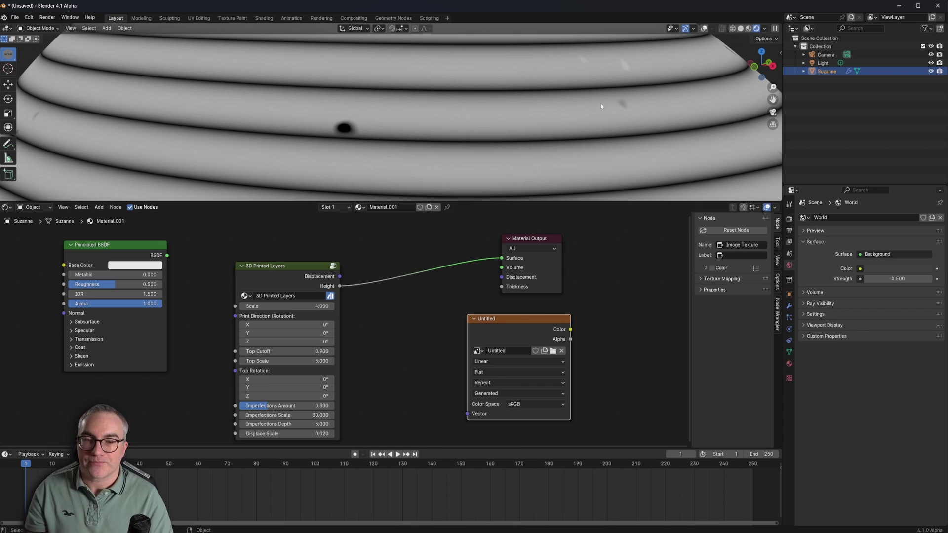
- With the Untitled image texture node selected, bake the height pattern to it in Cycles using the Combined bake type
{"action": "scroll", "coordinate": [437, 125], "scroll_direction": "down", "scroll_amount": 5}
{"action": "middle_click_drag", "start_coordinate": [449, 115], "coordinate": [444, 197]}
{"action": "left_click_drag", "start_coordinate": [564, 337], "coordinate": [583, 342]}
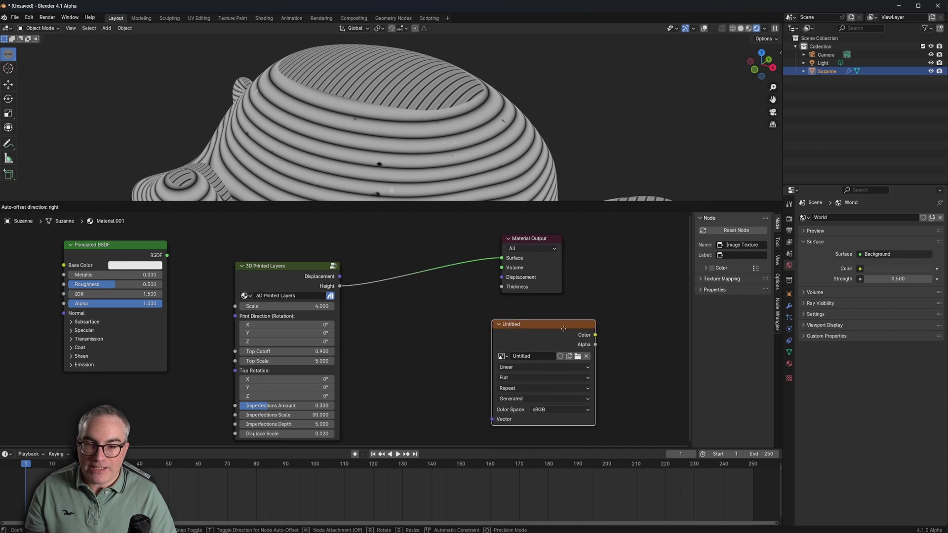
{"action": "left_click", "coordinate": [789, 219]}
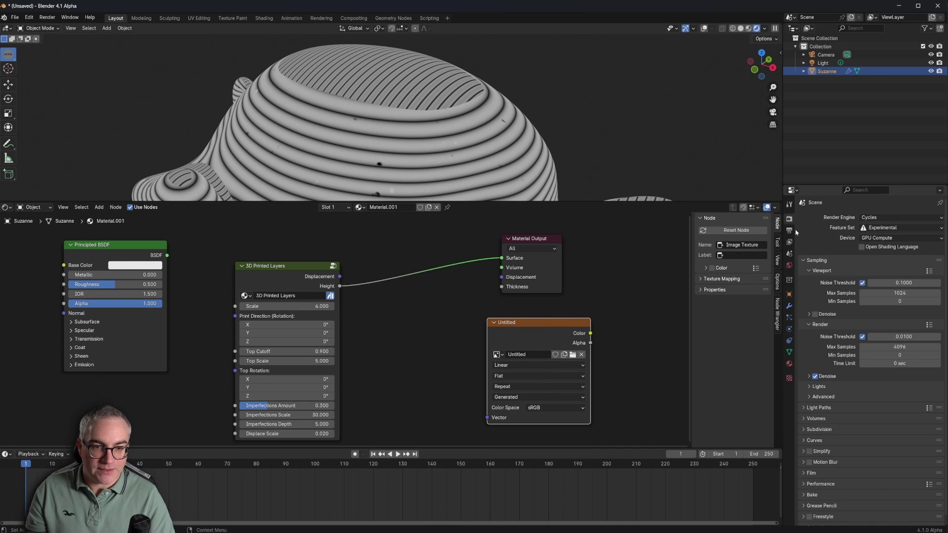
{"action": "scroll", "coordinate": [828, 426], "scroll_direction": "down", "scroll_amount": 1}
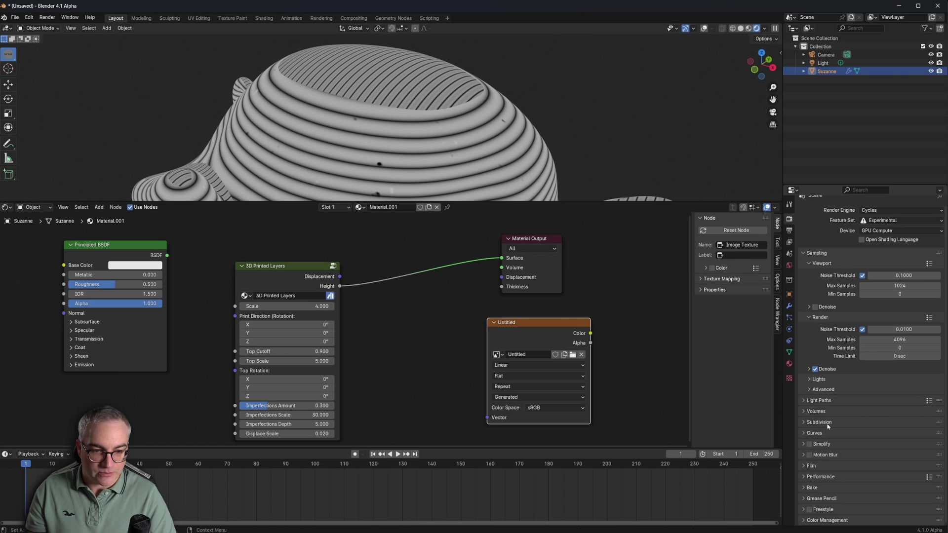
{"action": "left_click", "coordinate": [809, 489]}
{"action": "scroll", "coordinate": [860, 420], "scroll_direction": "down", "scroll_amount": 10}
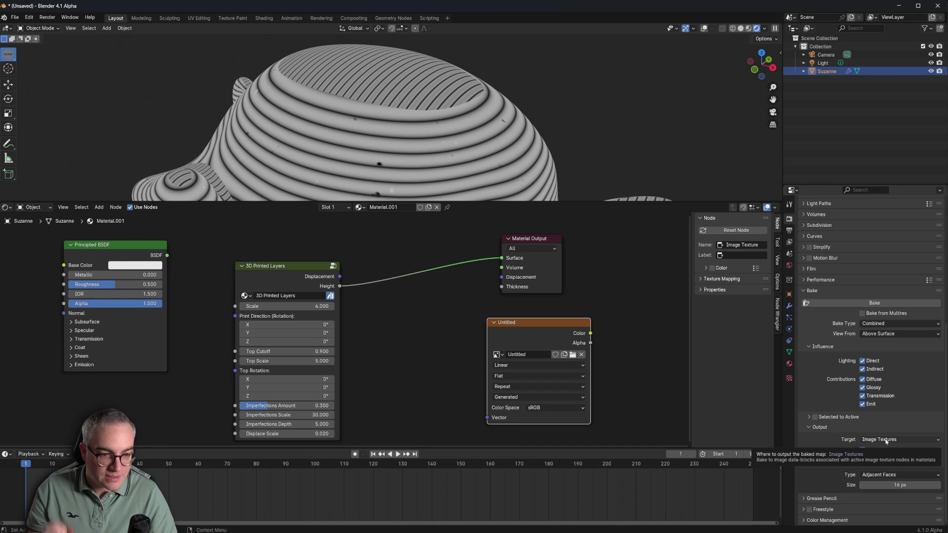
{"action": "left_click_drag", "start_coordinate": [529, 325], "coordinate": [539, 326]}
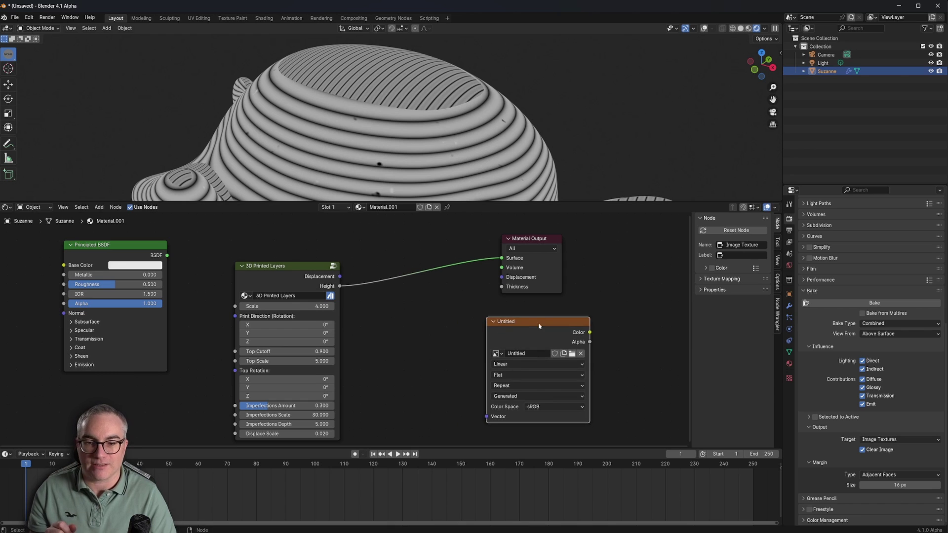
{"action": "left_click", "coordinate": [877, 303]}
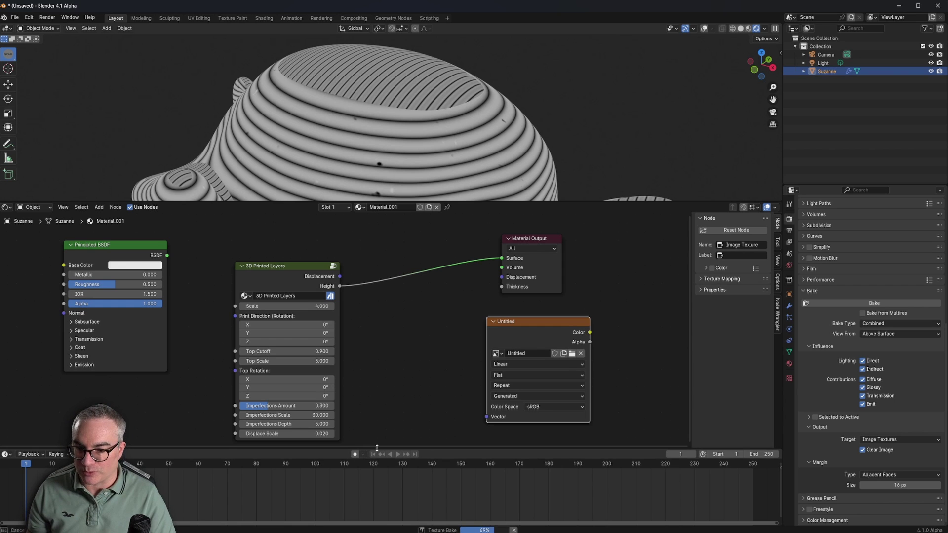
- Enlarge the timeline area, turn it into an Image Editor and show the baked Untitled image in it
{"action": "left_click_drag", "start_coordinate": [375, 449], "coordinate": [388, 338]}
{"action": "left_click", "coordinate": [6, 356]}
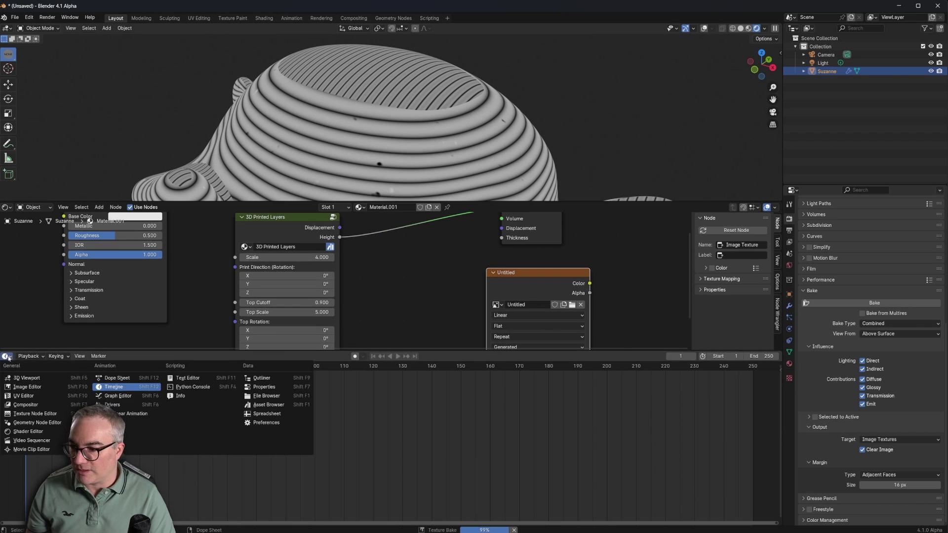
{"action": "left_click", "coordinate": [34, 391]}
{"action": "left_click", "coordinate": [6, 356]}
{"action": "left_click", "coordinate": [353, 356]}
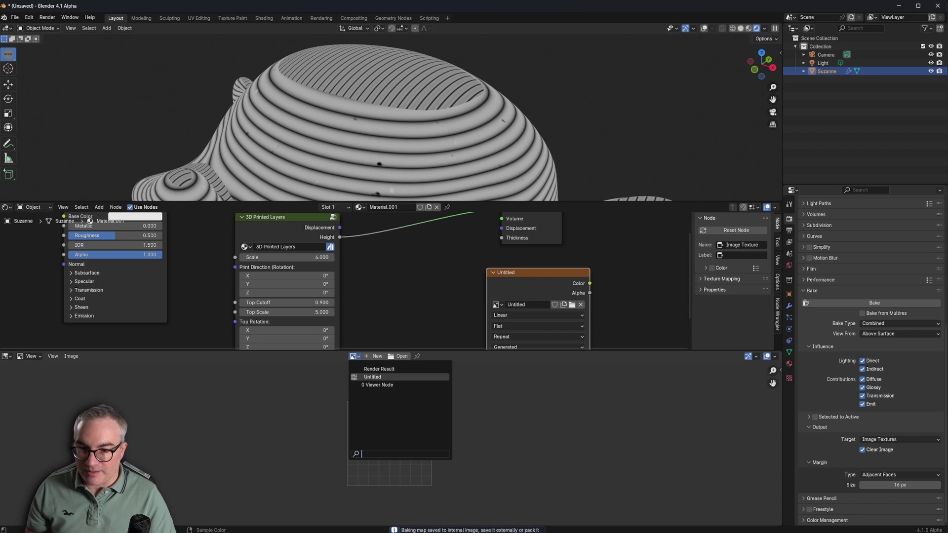
{"action": "left_click", "coordinate": [378, 377]}
- Examine the baked height map's layer lines on the UV islands and compare them with the monkey head
{"action": "scroll", "coordinate": [504, 445], "scroll_direction": "down", "scroll_amount": 8}
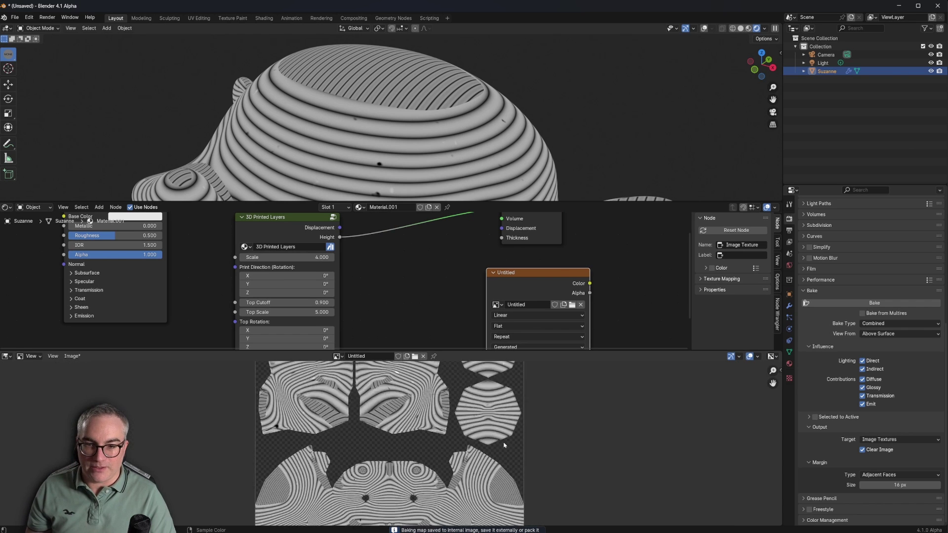
{"action": "scroll", "coordinate": [504, 445], "scroll_direction": "up", "scroll_amount": 8}
{"action": "scroll", "coordinate": [504, 445], "scroll_direction": "down", "scroll_amount": 6}
{"action": "scroll", "coordinate": [450, 434], "scroll_direction": "up", "scroll_amount": 6}
{"action": "scroll", "coordinate": [451, 410], "scroll_direction": "down", "scroll_amount": 4}
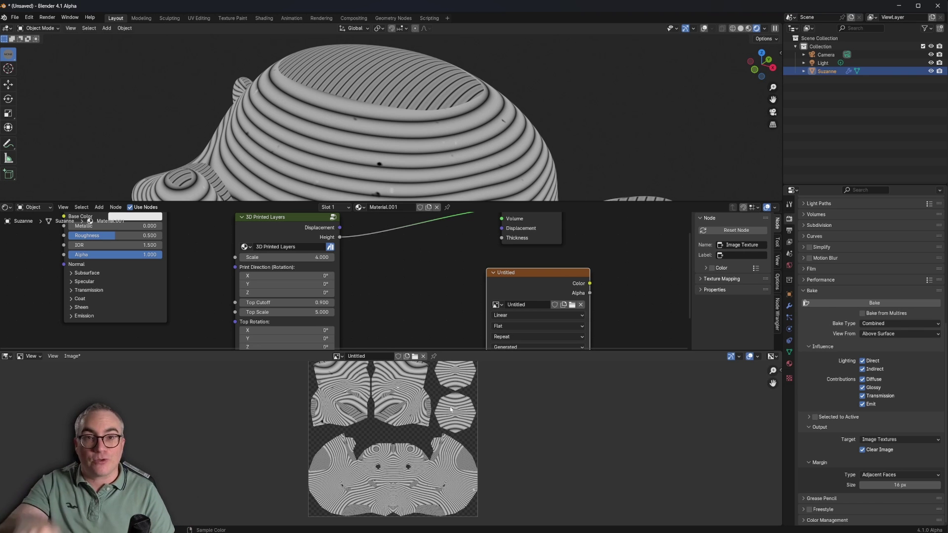
{"action": "scroll", "coordinate": [404, 447], "scroll_direction": "up", "scroll_amount": 7}
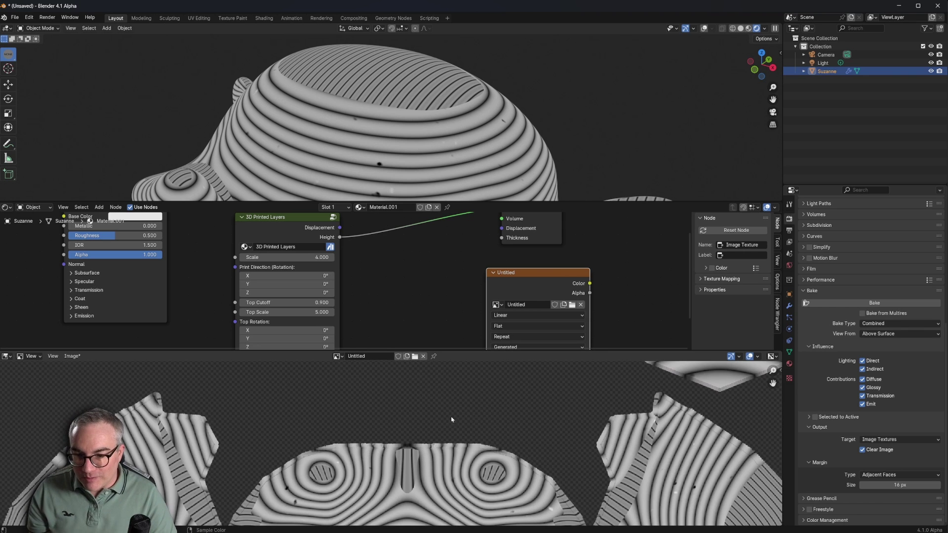
{"action": "scroll", "coordinate": [451, 420], "scroll_direction": "down", "scroll_amount": 7}
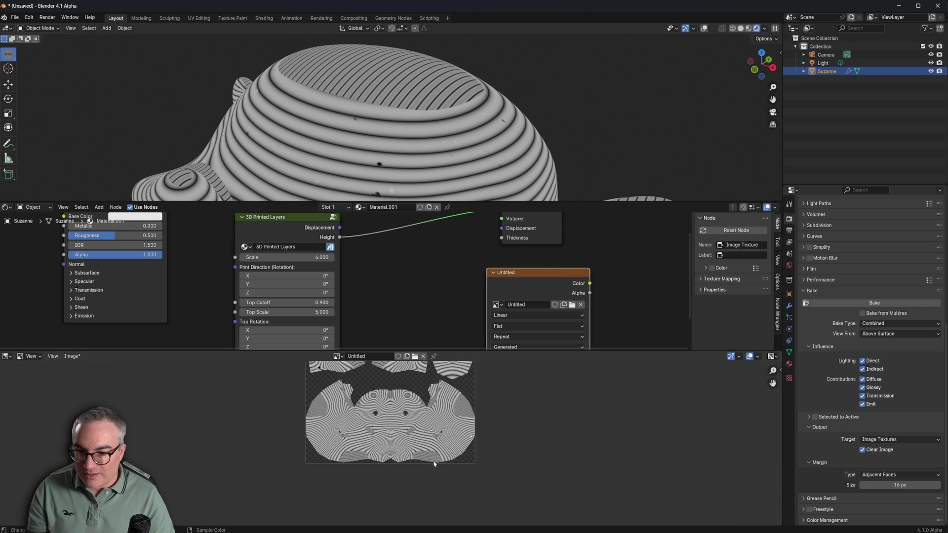
{"action": "middle_click_drag", "start_coordinate": [434, 460], "coordinate": [428, 504]}
{"action": "scroll", "coordinate": [356, 164], "scroll_direction": "down", "scroll_amount": 4}
{"action": "scroll", "coordinate": [355, 163], "scroll_direction": "up", "scroll_amount": 2}
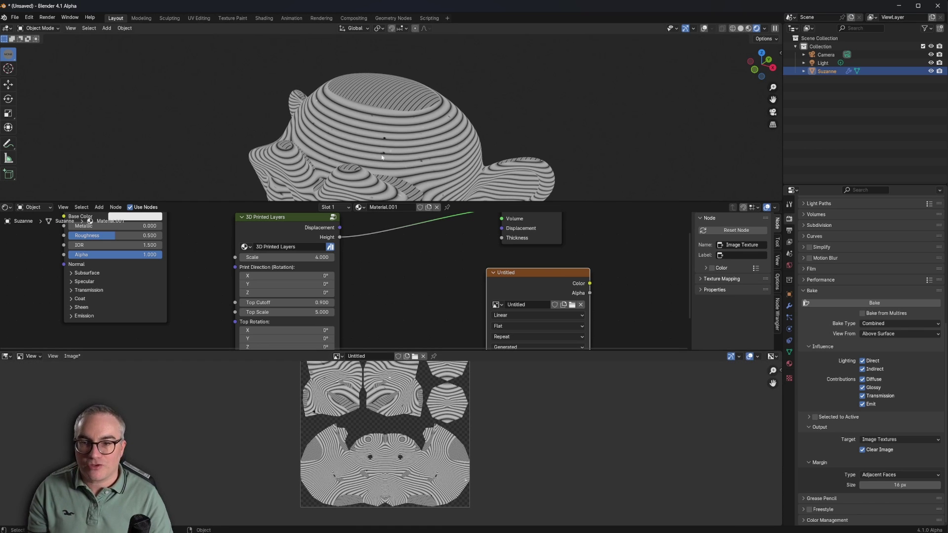
{"action": "scroll", "coordinate": [424, 456], "scroll_direction": "up", "scroll_amount": 5}
{"action": "scroll", "coordinate": [399, 449], "scroll_direction": "down", "scroll_amount": 4}
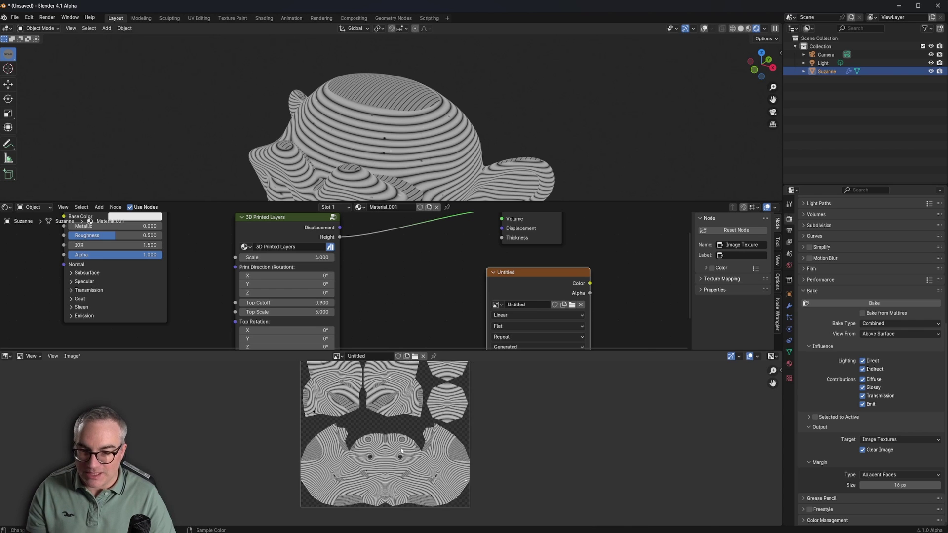
{"action": "scroll", "coordinate": [398, 450], "scroll_direction": "up", "scroll_amount": 5}
- Cut the Height link to the Material Output and reconnect the Principled BSDF to its Surface input
{"action": "middle_click_drag", "start_coordinate": [415, 282], "coordinate": [411, 351]}
{"action": "left_click_drag", "start_coordinate": [496, 279], "coordinate": [472, 311]}
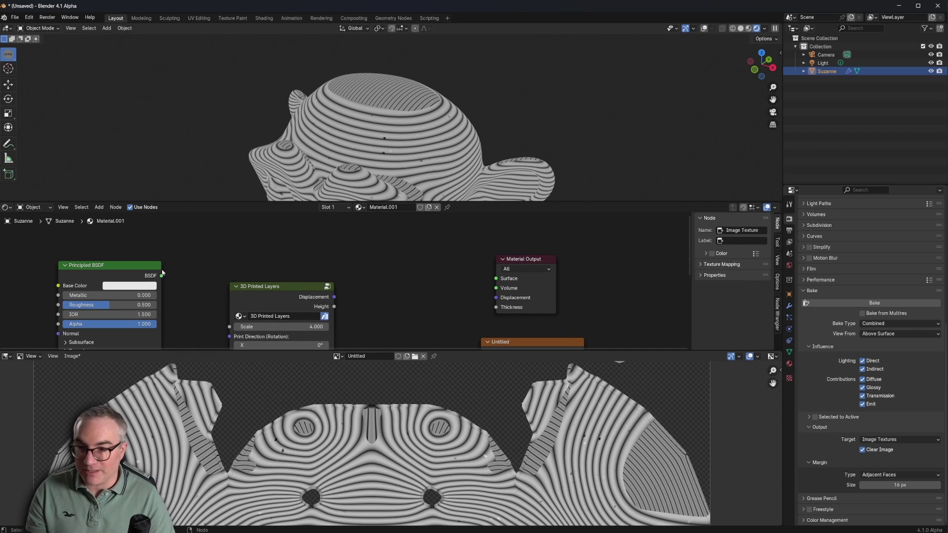
{"action": "left_click_drag", "start_coordinate": [159, 274], "coordinate": [497, 279]}
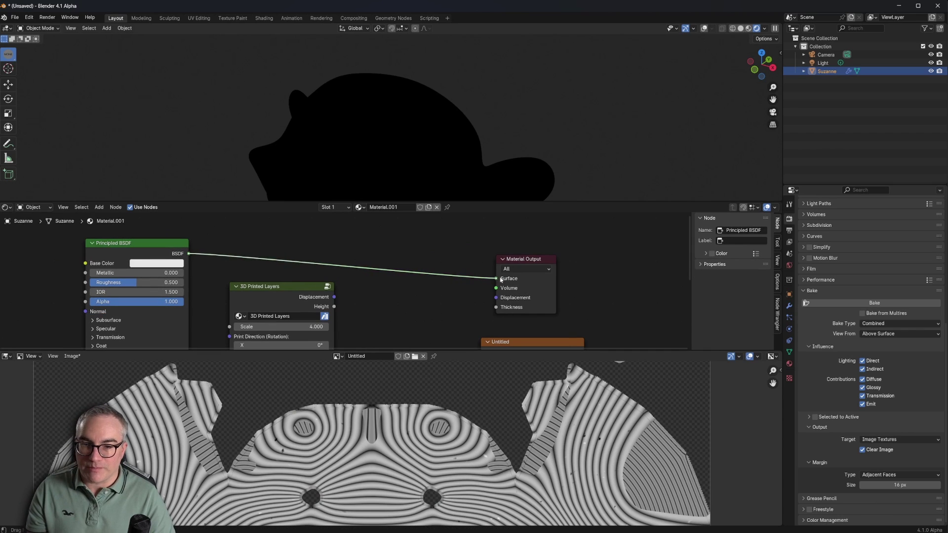
- Set the Principled BSDF's base color to an orange tone and check it on the monkey head
{"action": "left_click", "coordinate": [141, 264]}
{"action": "left_click", "coordinate": [154, 192]}
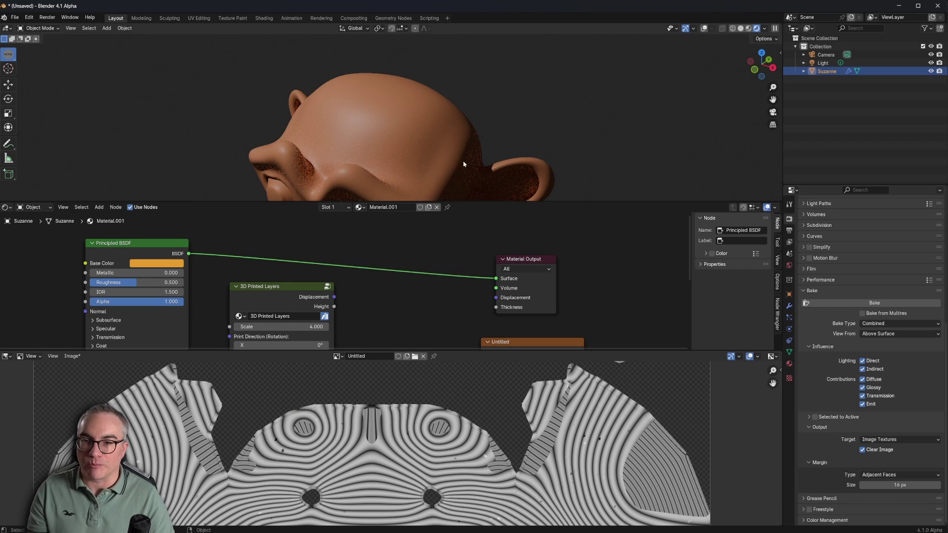
{"action": "scroll", "coordinate": [451, 162], "scroll_direction": "up", "scroll_amount": 4}
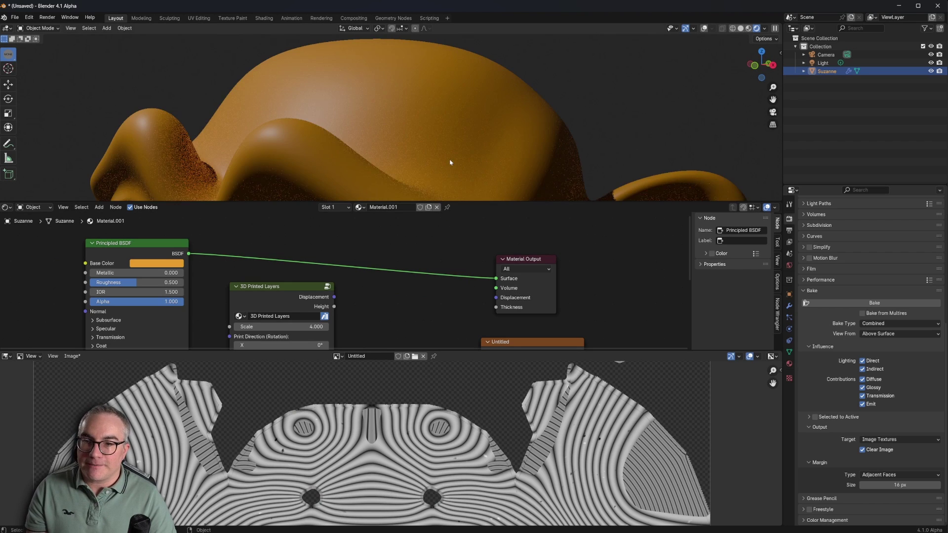
- Turn off Adaptive Subdivision in Suzanne's Subdivision modifier and add a Displace modifier below it
{"action": "left_click", "coordinate": [789, 306]}
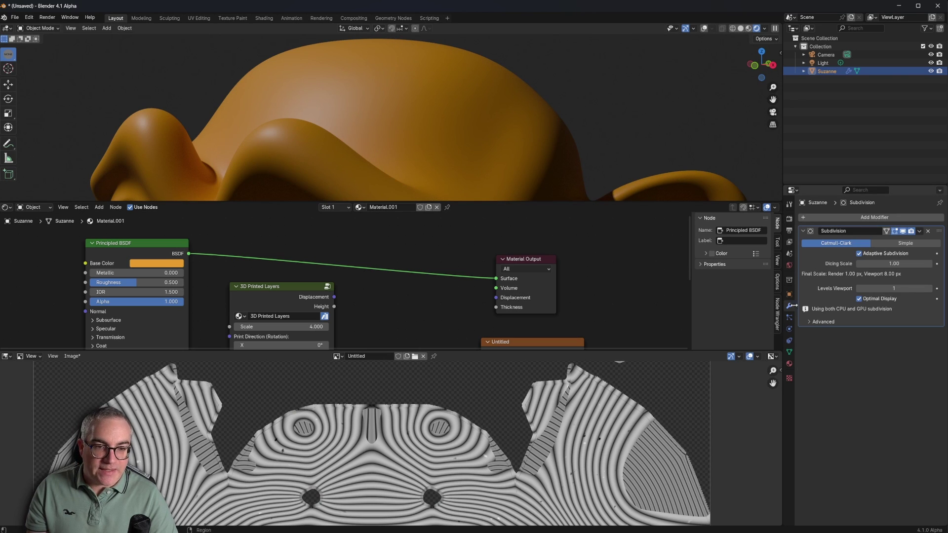
{"action": "left_click", "coordinate": [860, 254]}
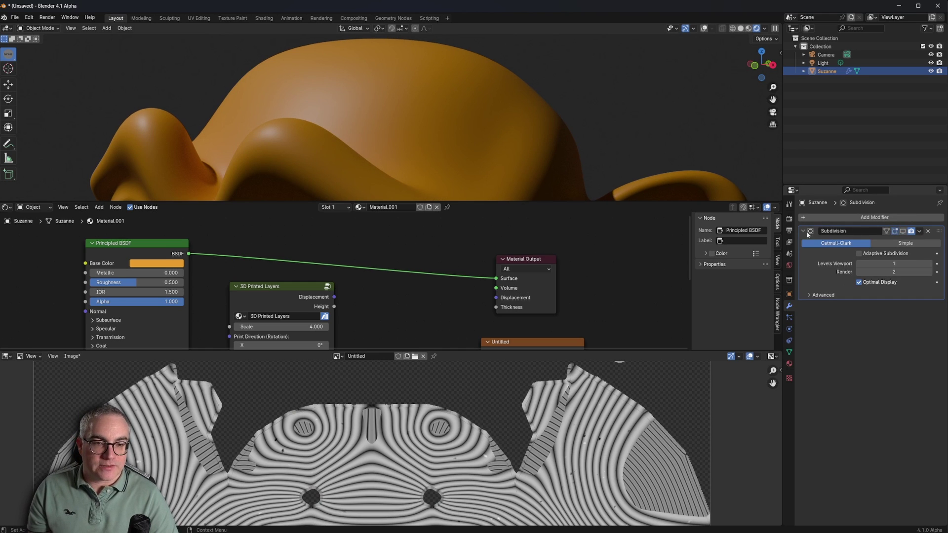
{"action": "left_click", "coordinate": [853, 218]}
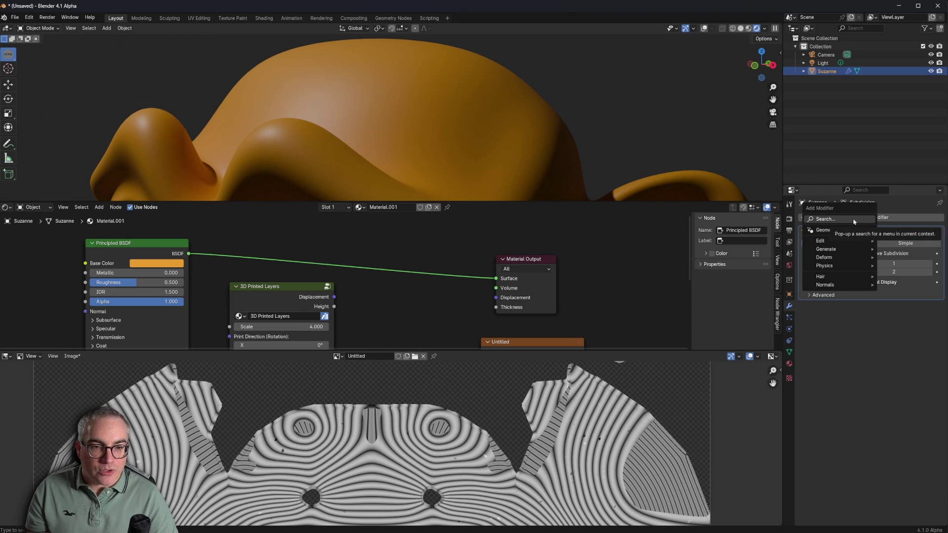
{"action": "left_click", "coordinate": [854, 220]}
{"action": "type", "text": "displ"}
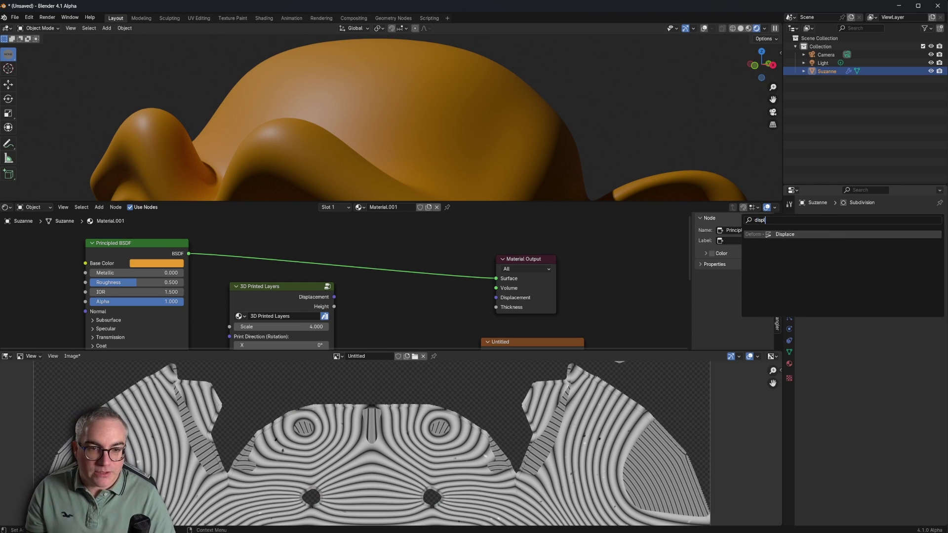
{"action": "left_click", "coordinate": [840, 236]}
{"action": "scroll", "coordinate": [537, 122], "scroll_direction": "down", "scroll_amount": 6}
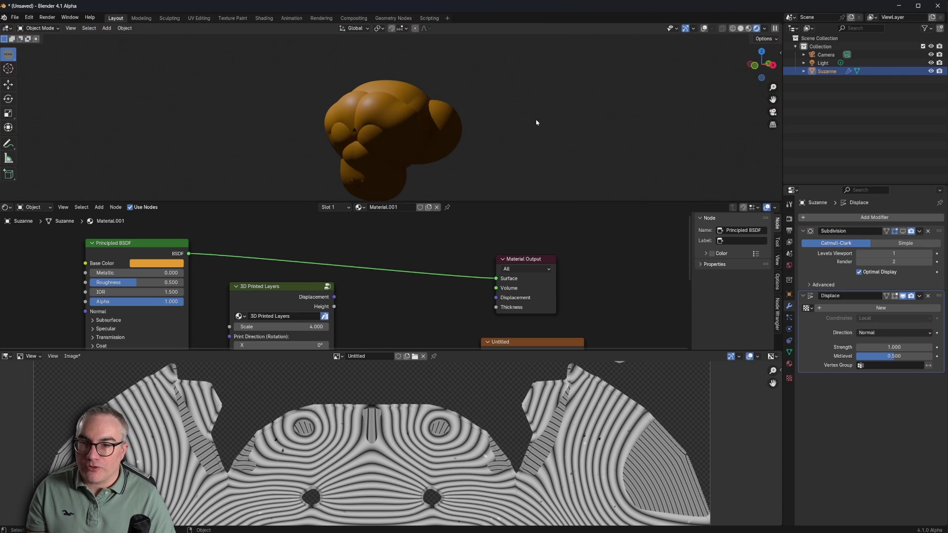
{"action": "scroll", "coordinate": [537, 122], "scroll_direction": "up", "scroll_amount": 2}
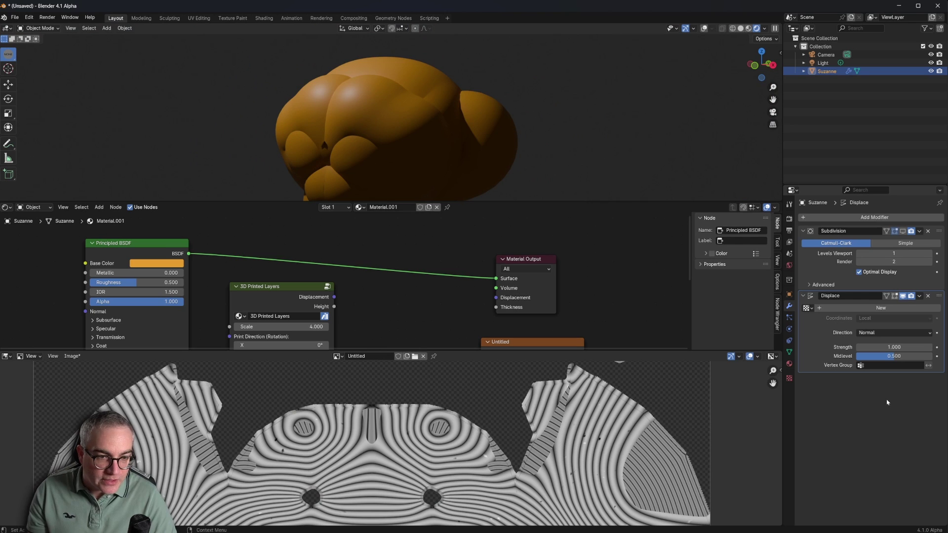
- Create a new image texture for the Displace modifier and assign the baked Untitled image to it
{"action": "left_click", "coordinate": [810, 308]}
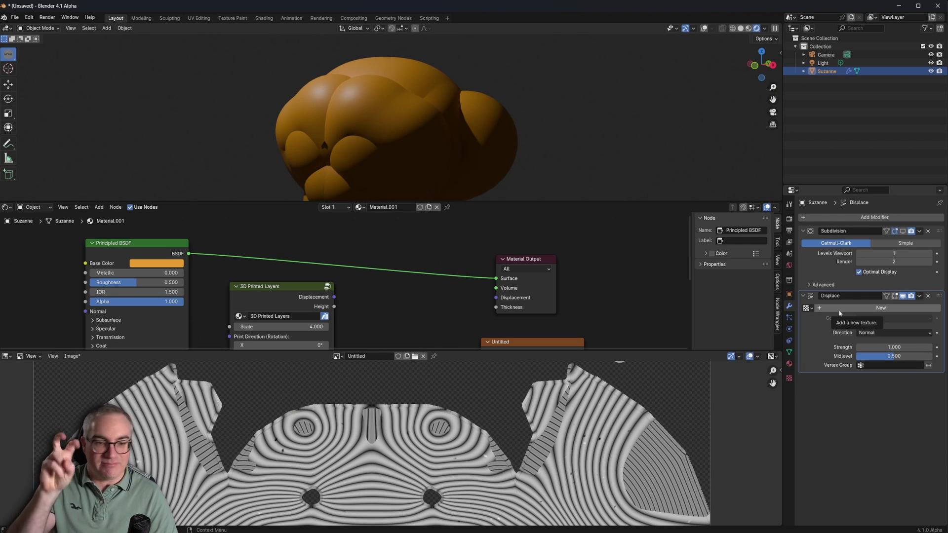
{"action": "left_click", "coordinate": [789, 379]}
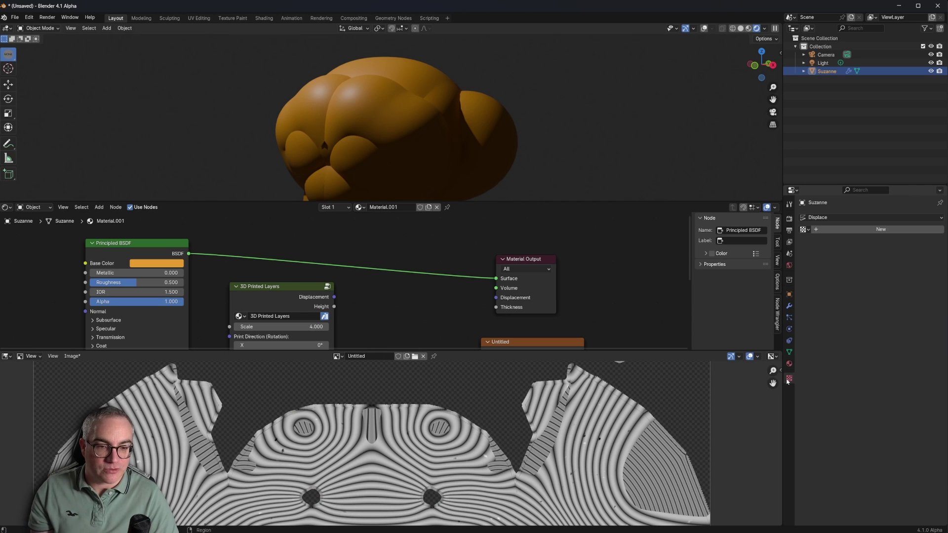
{"action": "left_click", "coordinate": [850, 229]}
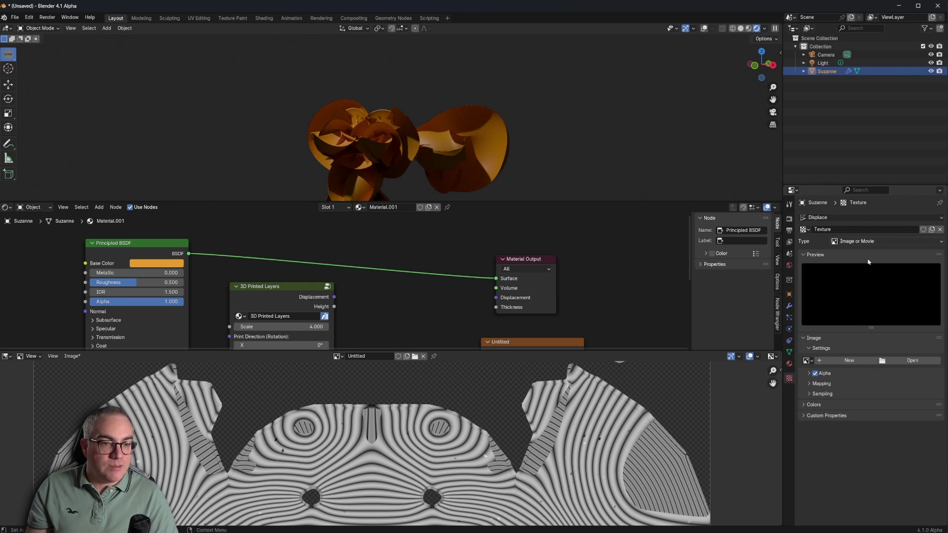
{"action": "left_click", "coordinate": [808, 361]}
{"action": "left_click", "coordinate": [826, 381]}
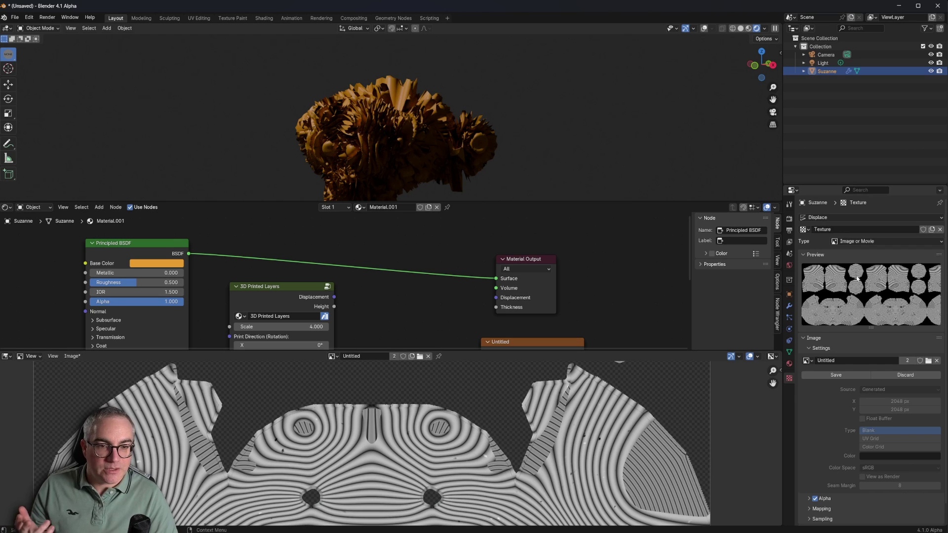
- Set the Displace modifier's texture coordinates to UV and compare the displaced head with the baked image
{"action": "left_click", "coordinate": [789, 306]}
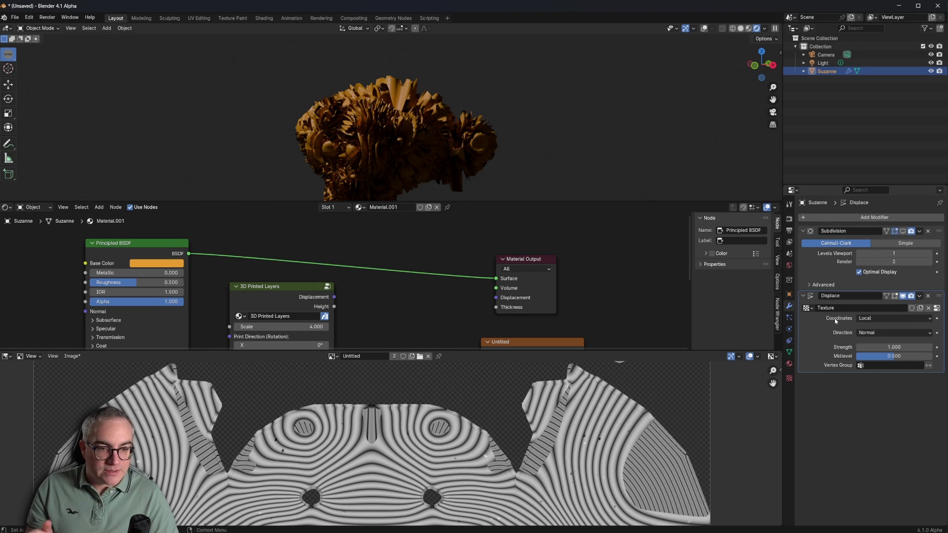
{"action": "left_click", "coordinate": [876, 319]}
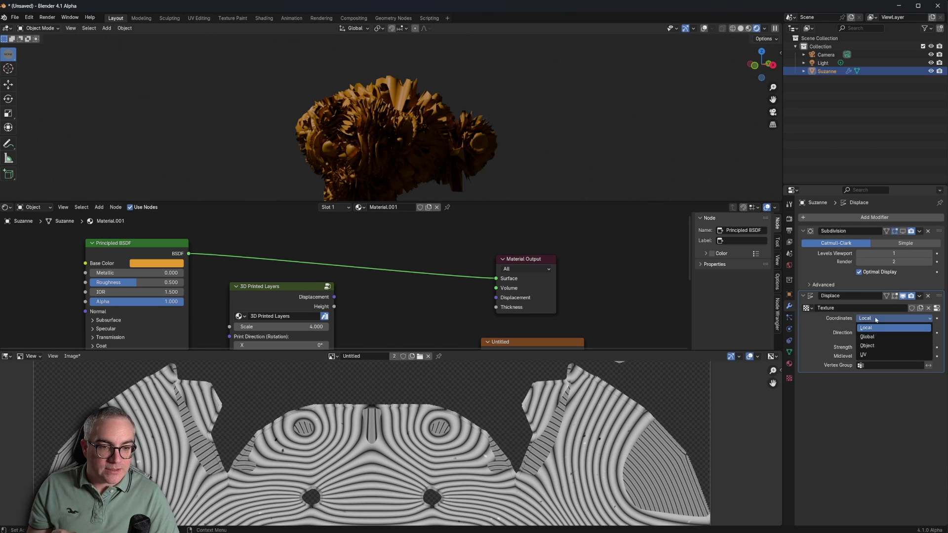
{"action": "left_click", "coordinate": [869, 355]}
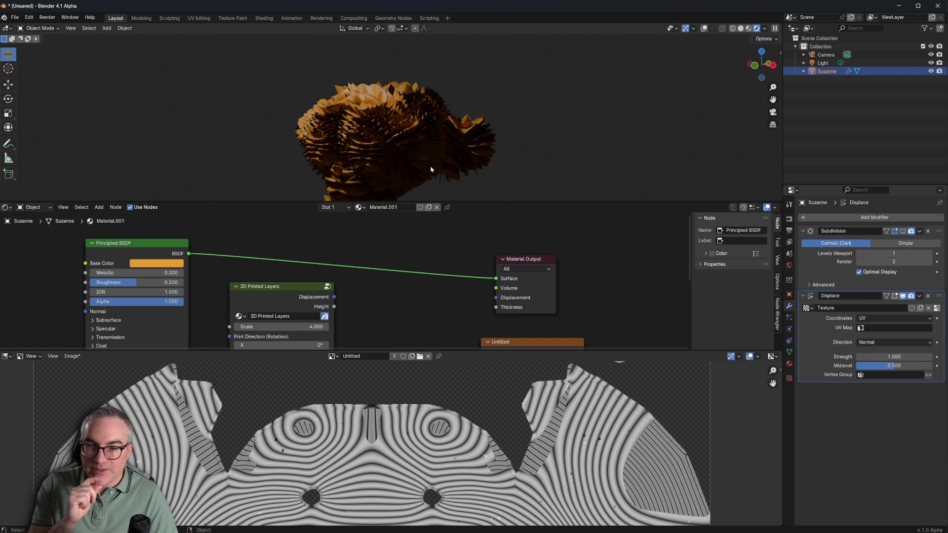
{"action": "scroll", "coordinate": [511, 172], "scroll_direction": "up", "scroll_amount": 4}
{"action": "scroll", "coordinate": [425, 492], "scroll_direction": "down", "scroll_amount": 6}
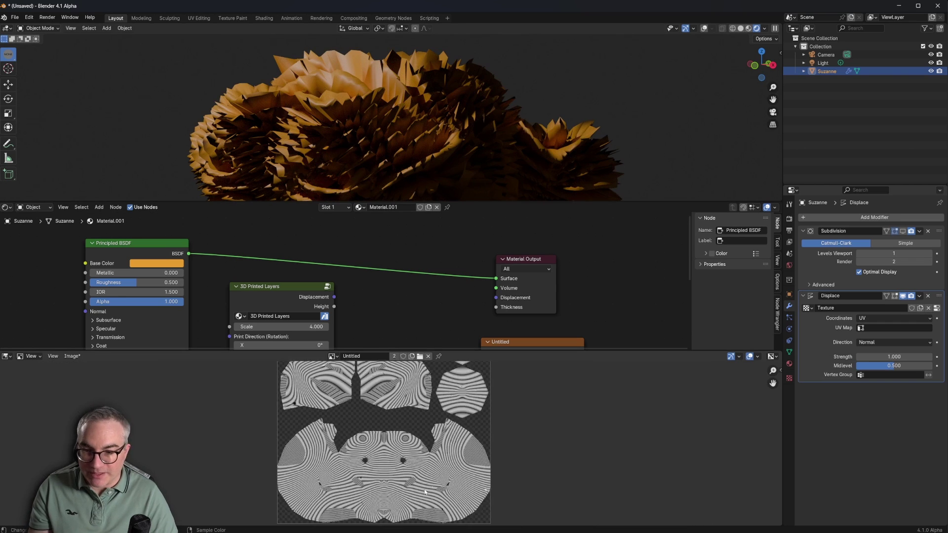
{"action": "scroll", "coordinate": [566, 413], "scroll_direction": "up", "scroll_amount": 6}
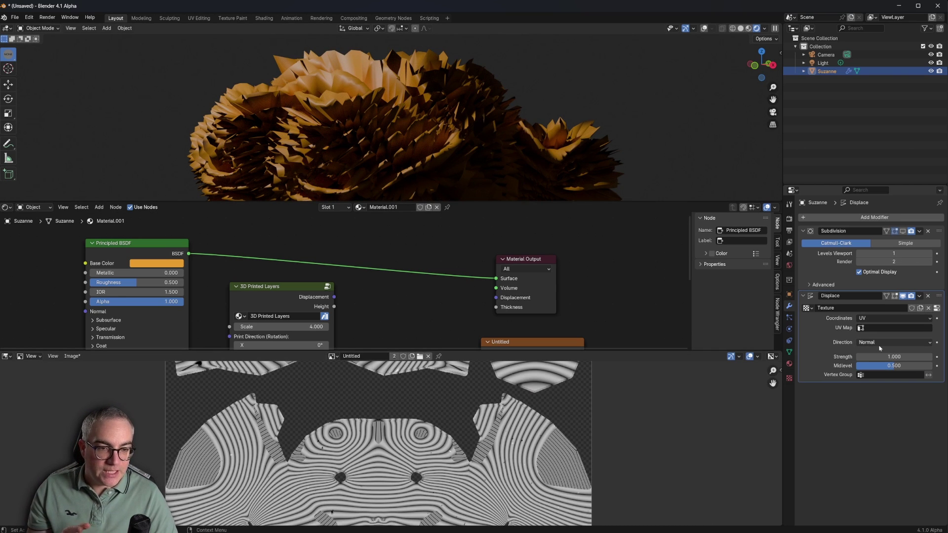
- Reduce the Displace modifier's strength to 0.01, and raise it to 0.03 for deeper layers
{"action": "left_click", "coordinate": [895, 355]}
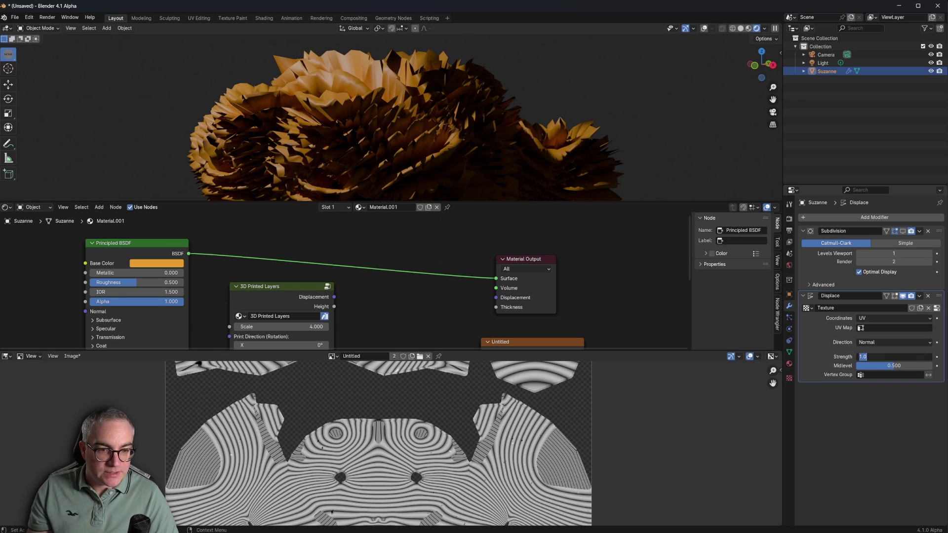
{"action": "type", "text": "0.01"}
{"action": "key", "text": "Return"}
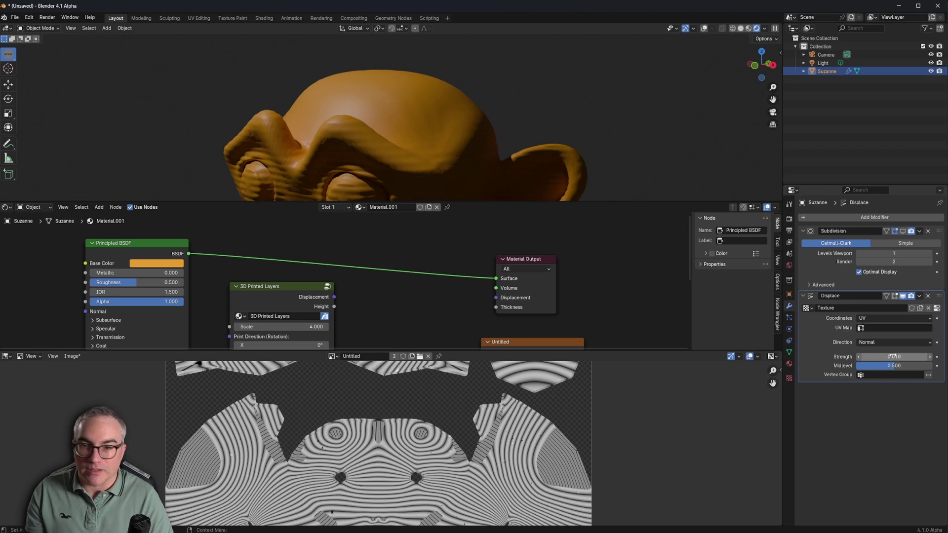
{"action": "left_click", "coordinate": [893, 356]}
{"action": "type", "text": "3"}
{"action": "key", "text": "Return"}
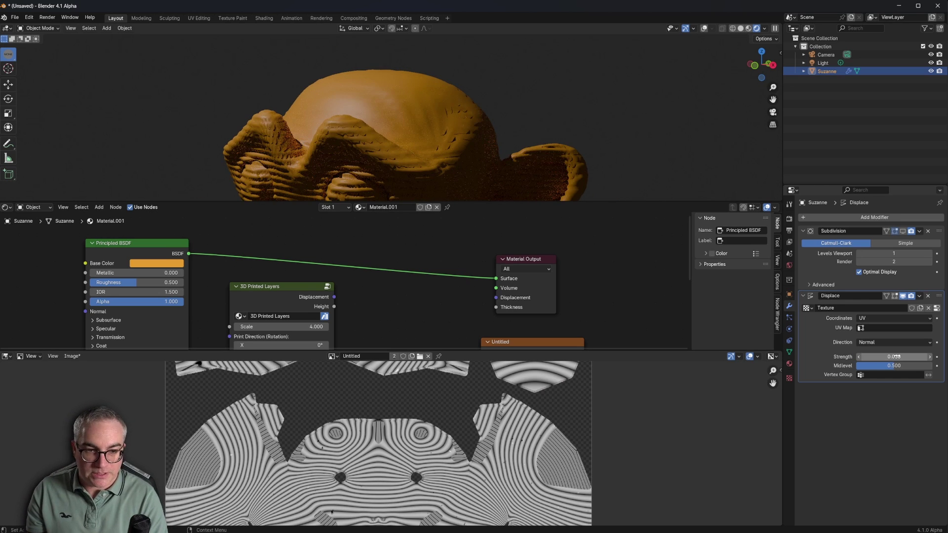
- Enlarge the 3D viewport by shrinking the node editor and Image Editor areas below it
{"action": "scroll", "coordinate": [531, 135], "scroll_direction": "up", "scroll_amount": 8}
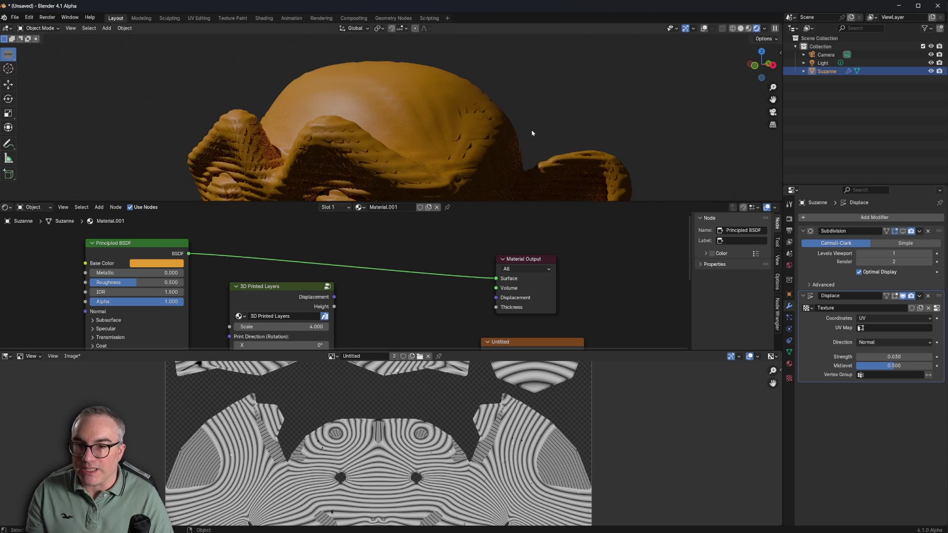
{"action": "middle_click_drag", "start_coordinate": [555, 102], "coordinate": [534, 153]}
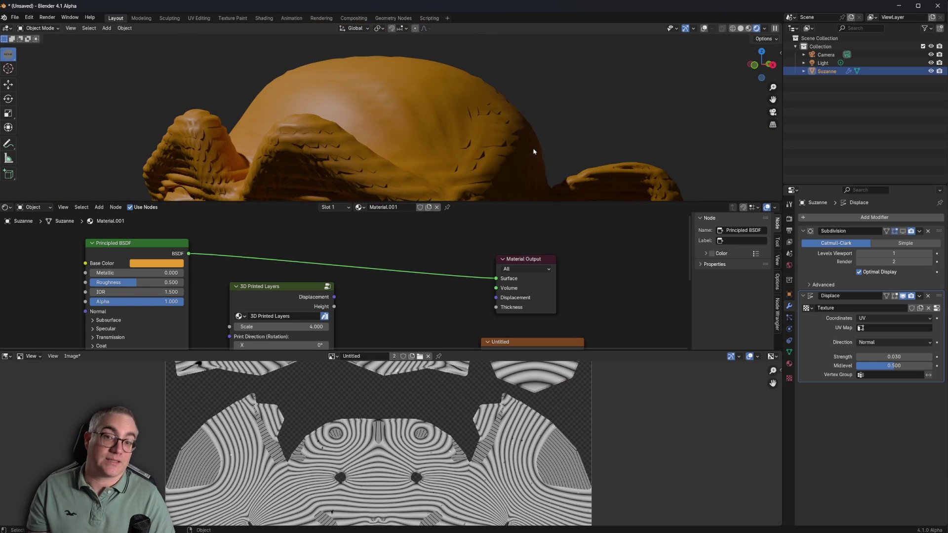
{"action": "left_click_drag", "start_coordinate": [541, 202], "coordinate": [542, 211]}
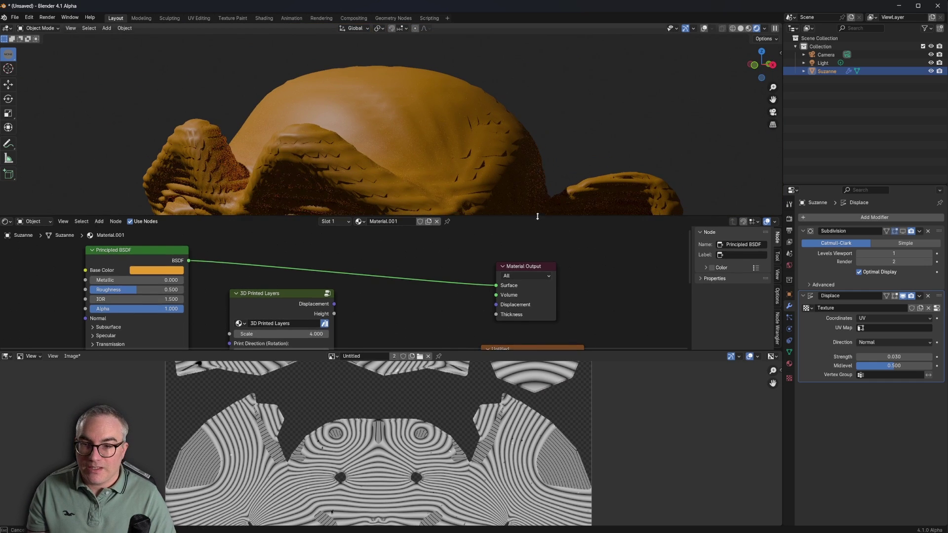
{"action": "left_click_drag", "start_coordinate": [622, 353], "coordinate": [622, 430]}
{"action": "left_click_drag", "start_coordinate": [593, 213], "coordinate": [595, 242]}
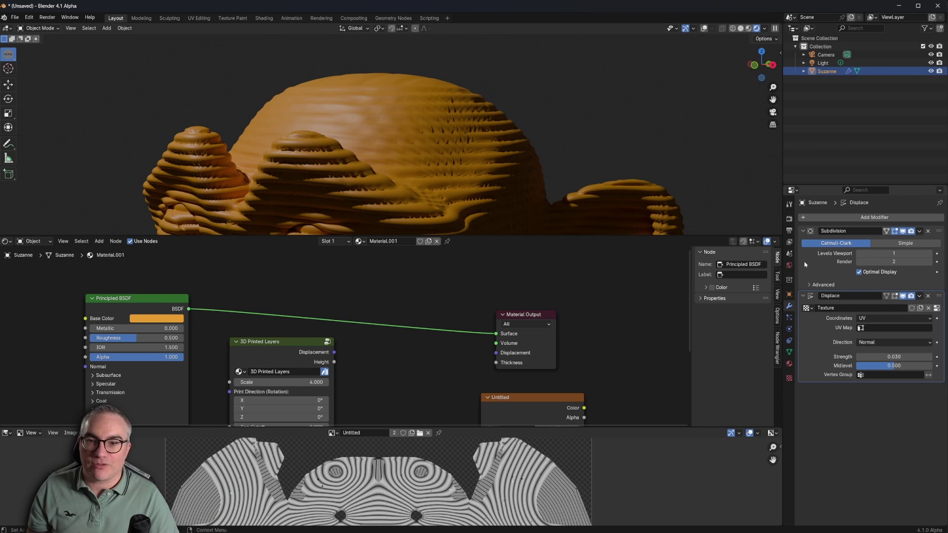
- Show the Subdivision modifier in the viewport, set its viewport levels to 3 and inspect the layer ridges up close
{"action": "left_click", "coordinate": [931, 254]}
{"action": "left_click", "coordinate": [931, 253]}
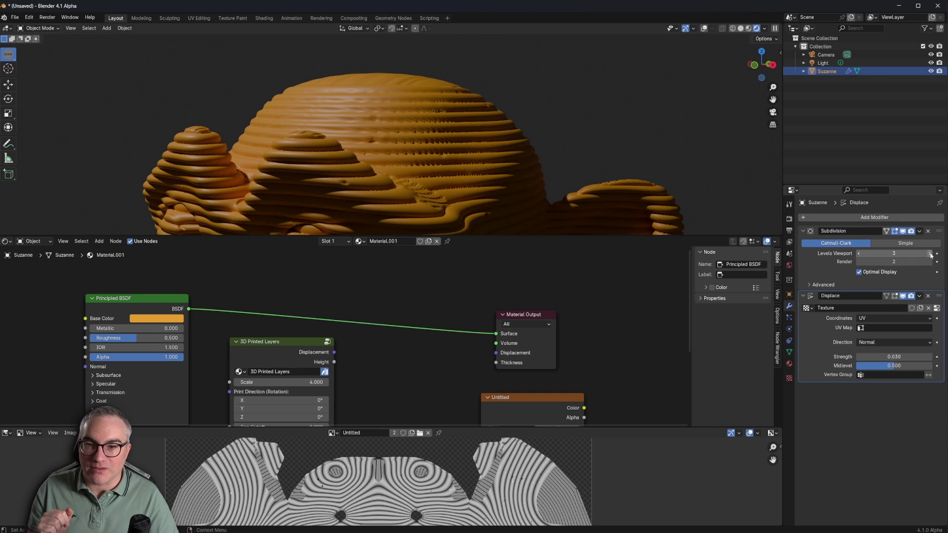
{"action": "scroll", "coordinate": [463, 134], "scroll_direction": "up", "scroll_amount": 6}
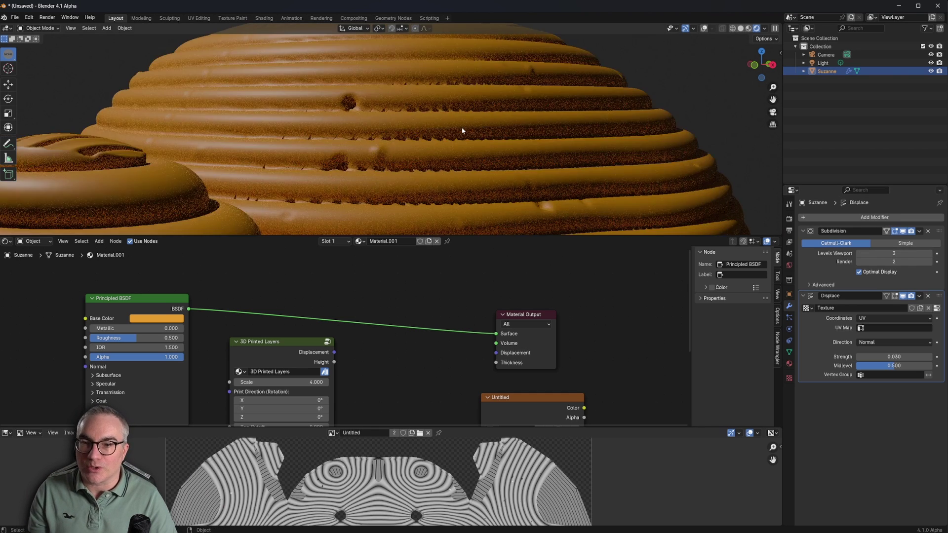
{"action": "scroll", "coordinate": [447, 151], "scroll_direction": "up", "scroll_amount": 3}
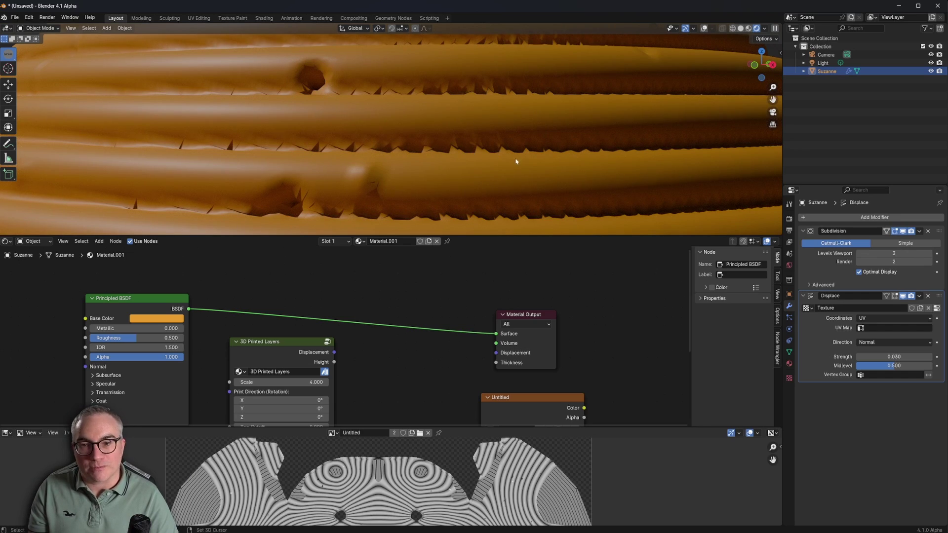
{"action": "middle_click_drag", "start_coordinate": [517, 159], "coordinate": [532, 169]}
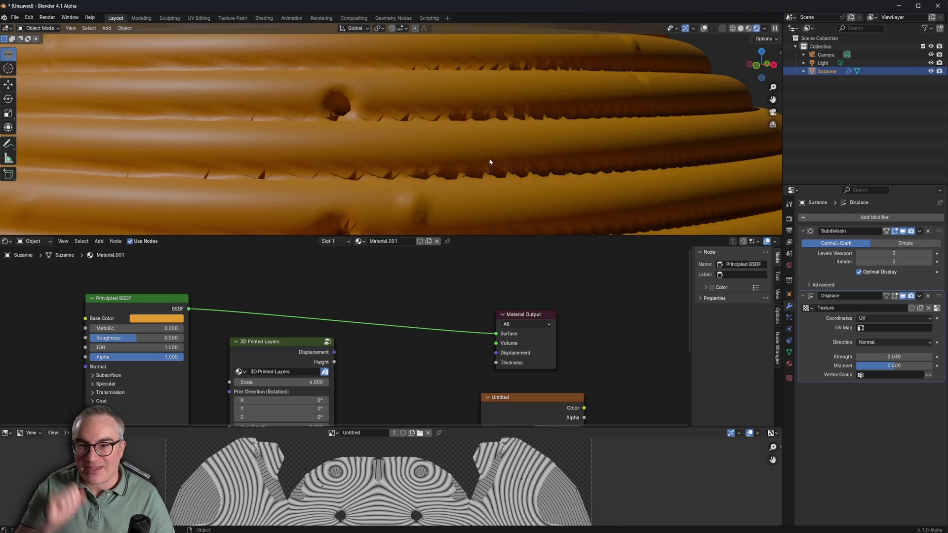
- Raise the Subdivision modifier's viewport levels to 4 and check the layers across the whole monkey head
{"action": "scroll", "coordinate": [495, 156], "scroll_direction": "down", "scroll_amount": 5}
{"action": "scroll", "coordinate": [497, 156], "scroll_direction": "up", "scroll_amount": 5}
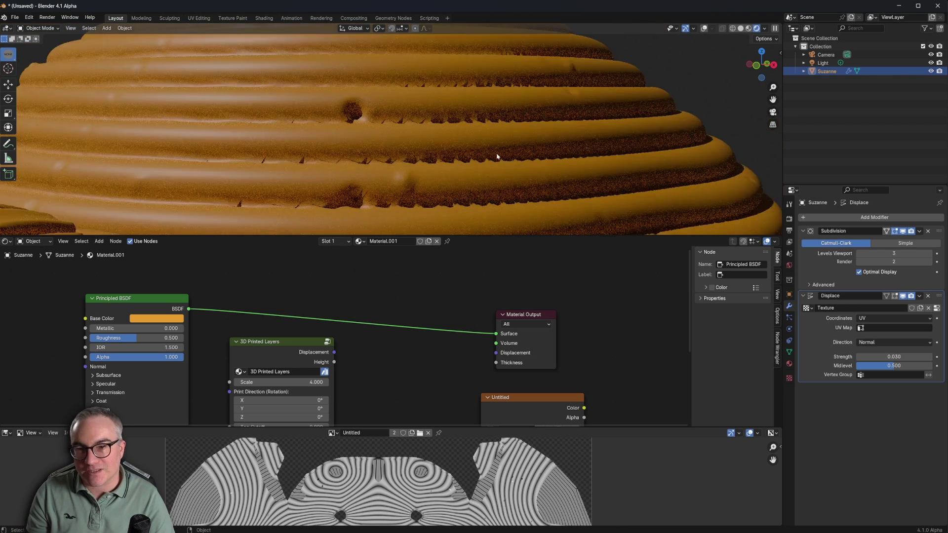
{"action": "scroll", "coordinate": [497, 156], "scroll_direction": "up", "scroll_amount": 2}
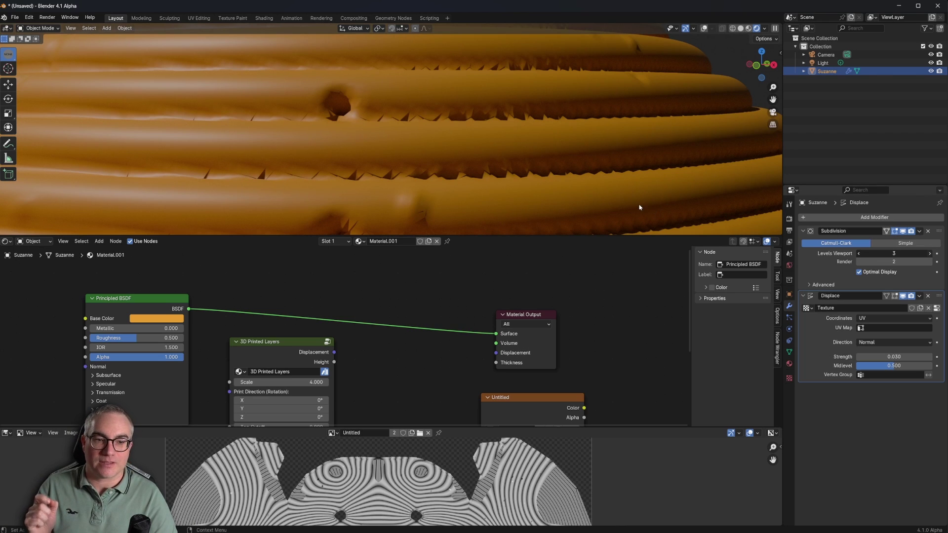
{"action": "key", "text": "ctrl+4"}
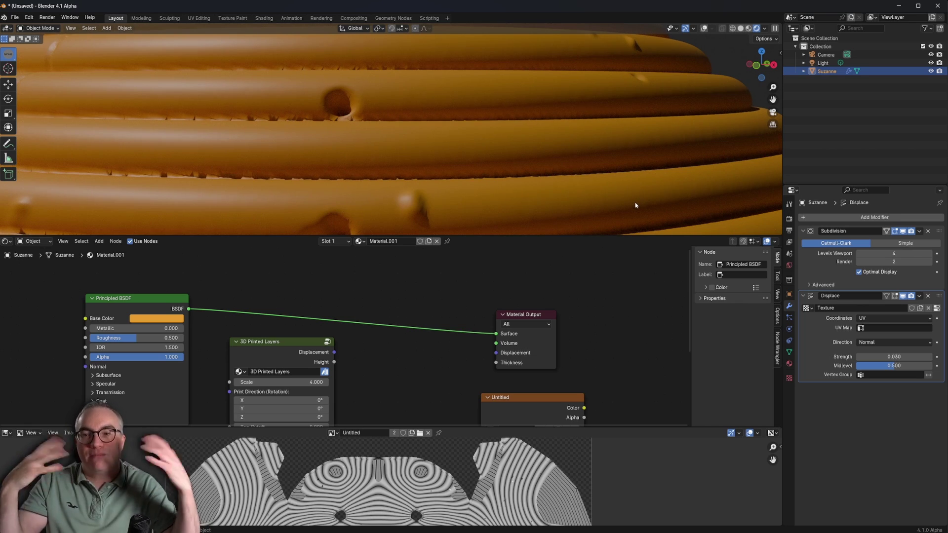
{"action": "scroll", "coordinate": [612, 191], "scroll_direction": "down", "scroll_amount": 5}
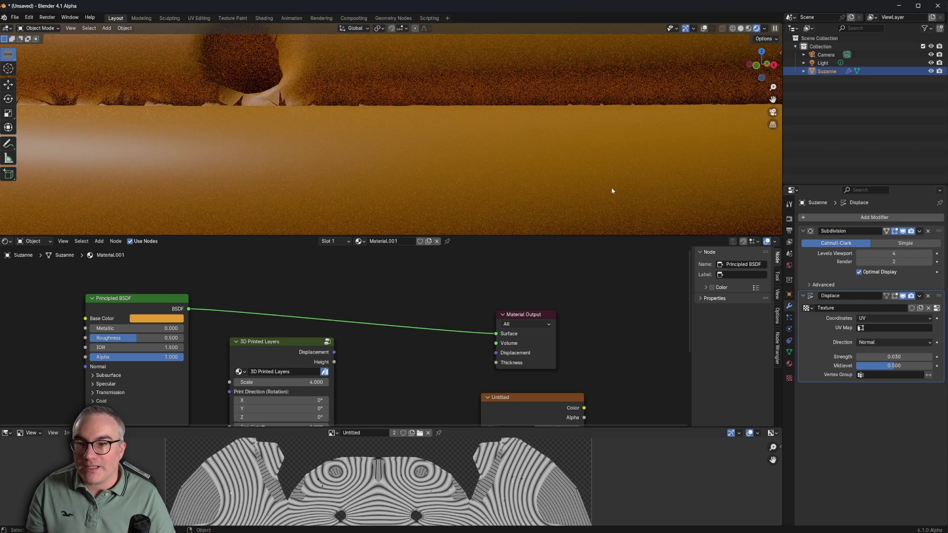
{"action": "middle_click_drag", "start_coordinate": [612, 190], "coordinate": [559, 150]}
{"action": "scroll", "coordinate": [554, 168], "scroll_direction": "down", "scroll_amount": 4}
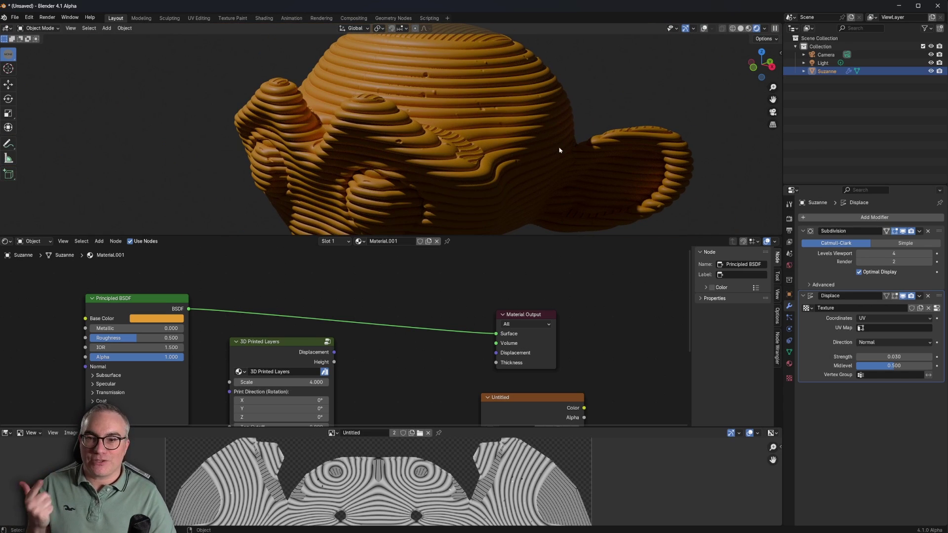
- Try a Smooth Corrective modifier after the Displace modifier to clean up the jagged edges between the layers
{"action": "scroll", "coordinate": [560, 150], "scroll_direction": "up", "scroll_amount": 5}
{"action": "scroll", "coordinate": [614, 125], "scroll_direction": "down", "scroll_amount": 2}
{"action": "middle_click_drag", "start_coordinate": [617, 95], "coordinate": [557, 174]}
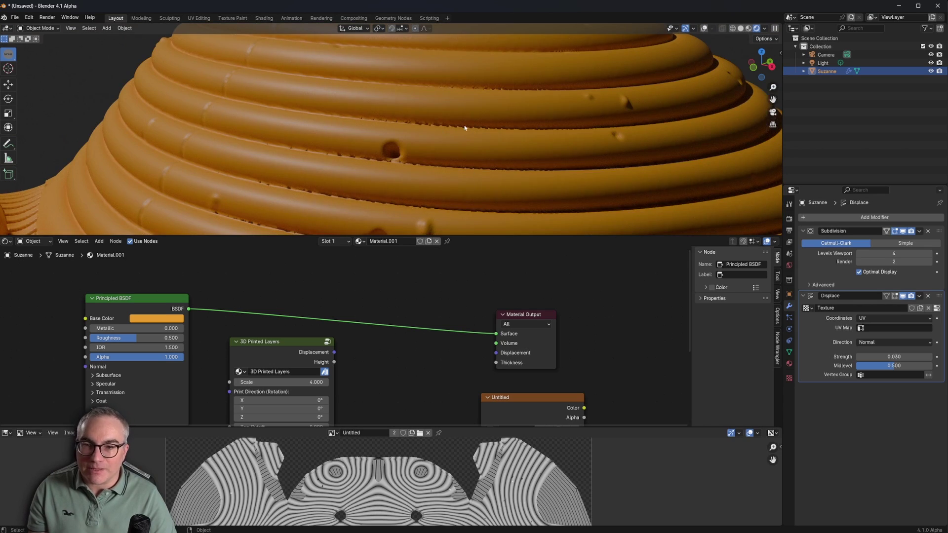
{"action": "left_click", "coordinate": [875, 217]}
{"action": "key", "text": "space"}
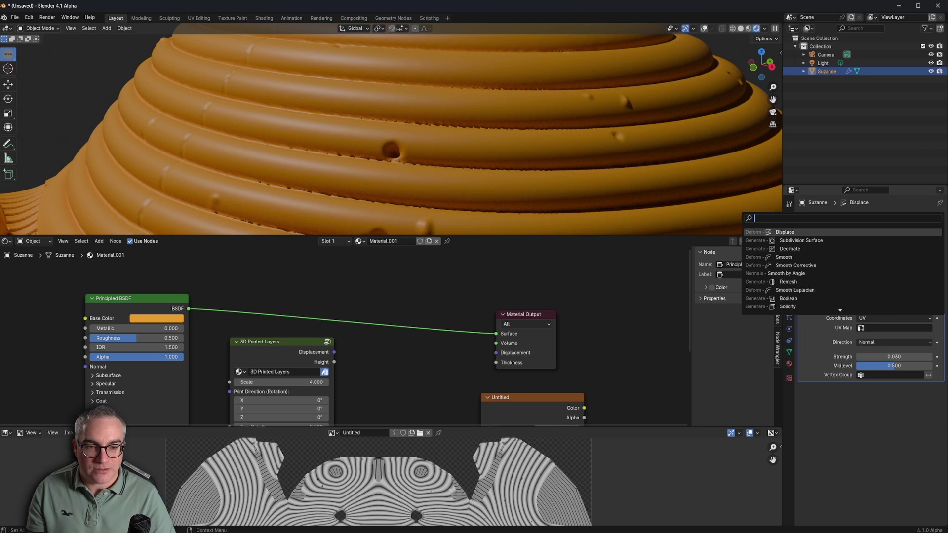
{"action": "type", "text": "smo"}
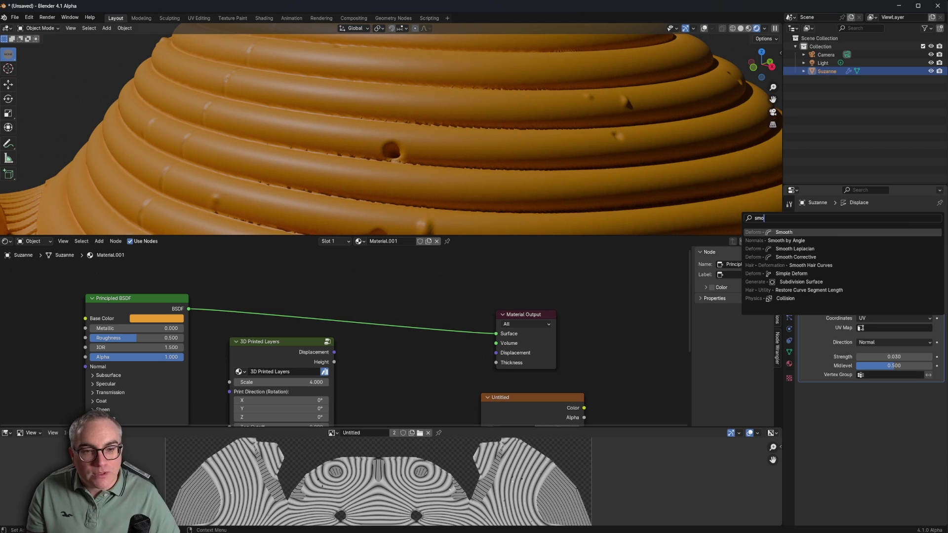
{"action": "key", "text": "Down"}
{"action": "key", "text": "Down"}
{"action": "key", "text": "Down"}
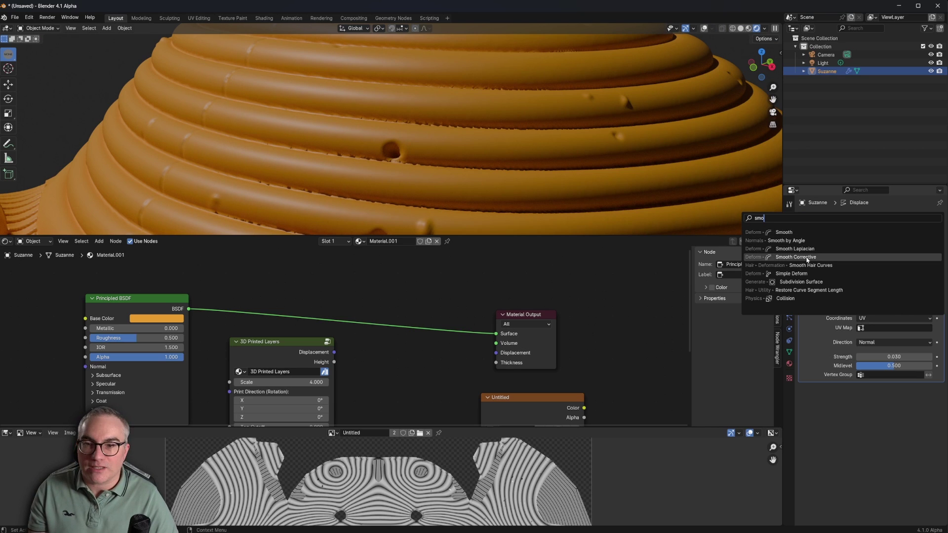
{"action": "left_click", "coordinate": [808, 258]}
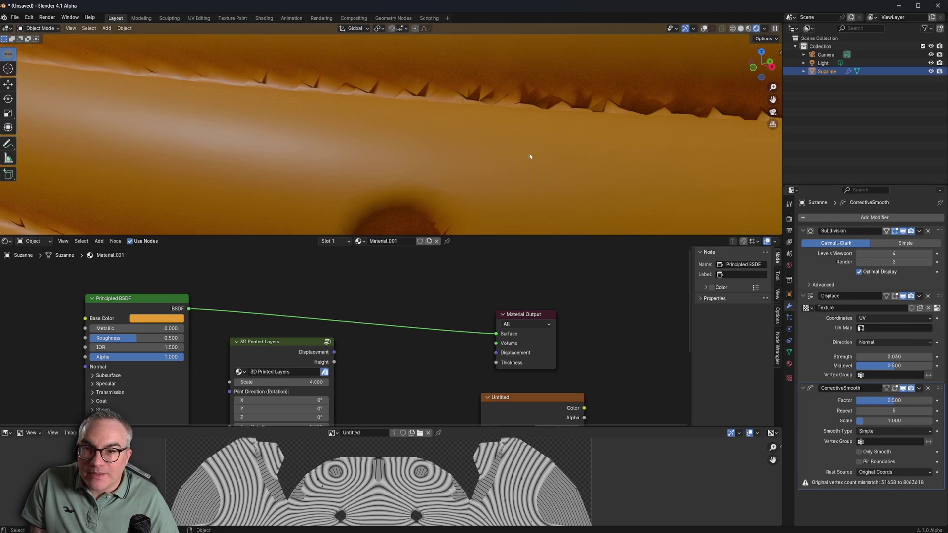
- Try 10 repeats on the Corrective Smooth modifier
{"action": "left_click", "coordinate": [902, 410]}
{"action": "type", "text": "10"}
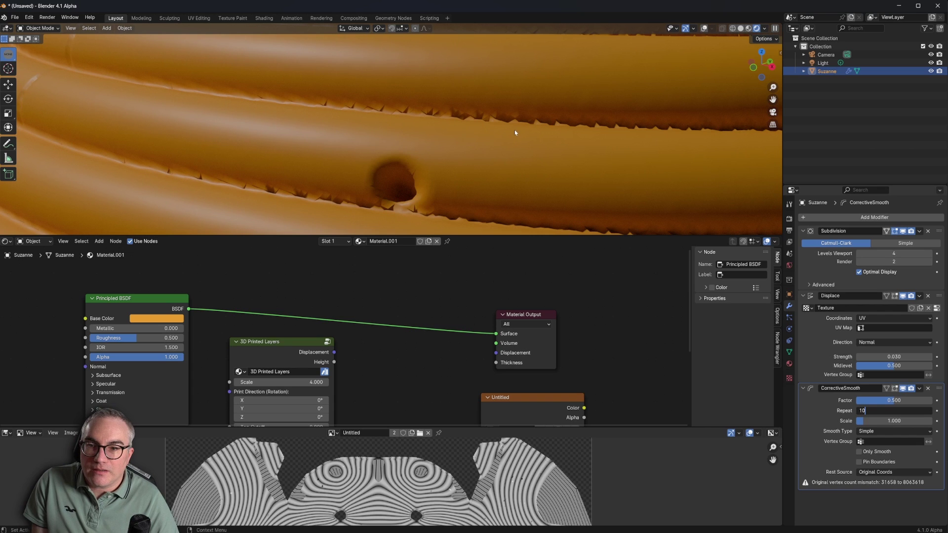
{"action": "key", "text": "Return"}
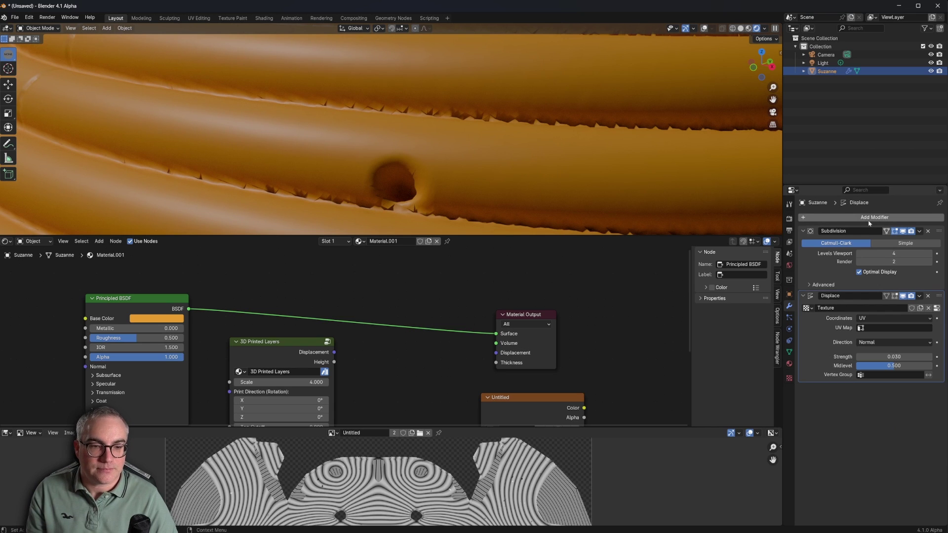
- Add a Smooth modifier after the Displace modifier and raise its repeat count to 3
{"action": "left_click", "coordinate": [869, 218]}
{"action": "type", "text": "smo"}
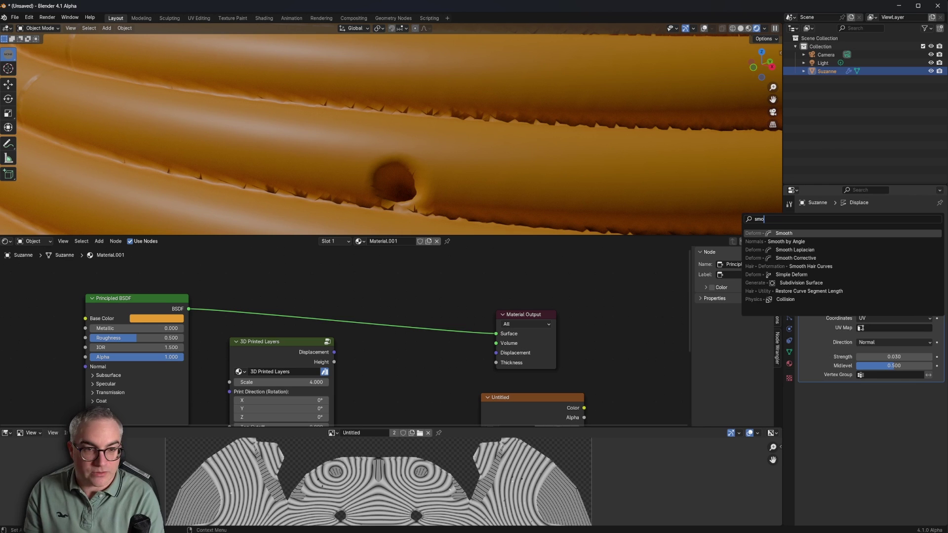
{"action": "left_click", "coordinate": [841, 234]}
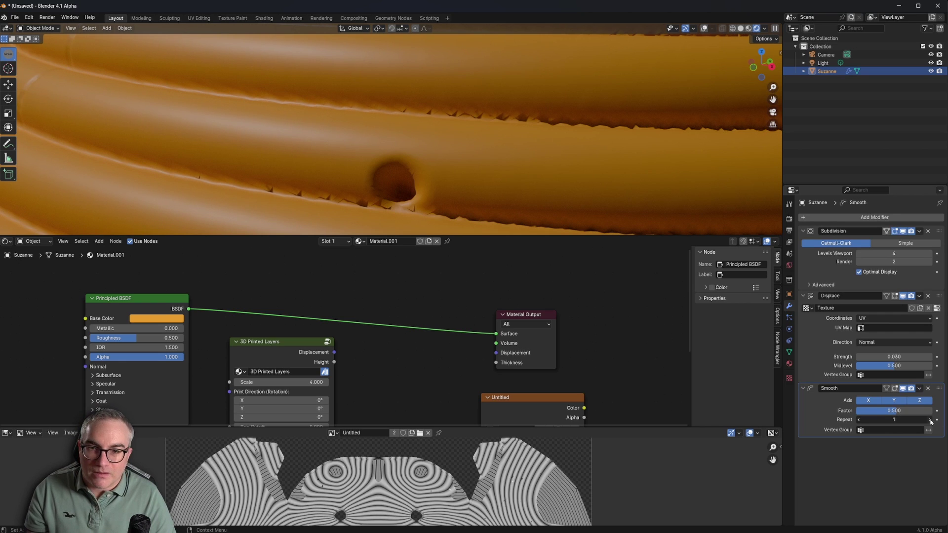
{"action": "left_click", "coordinate": [930, 420]}
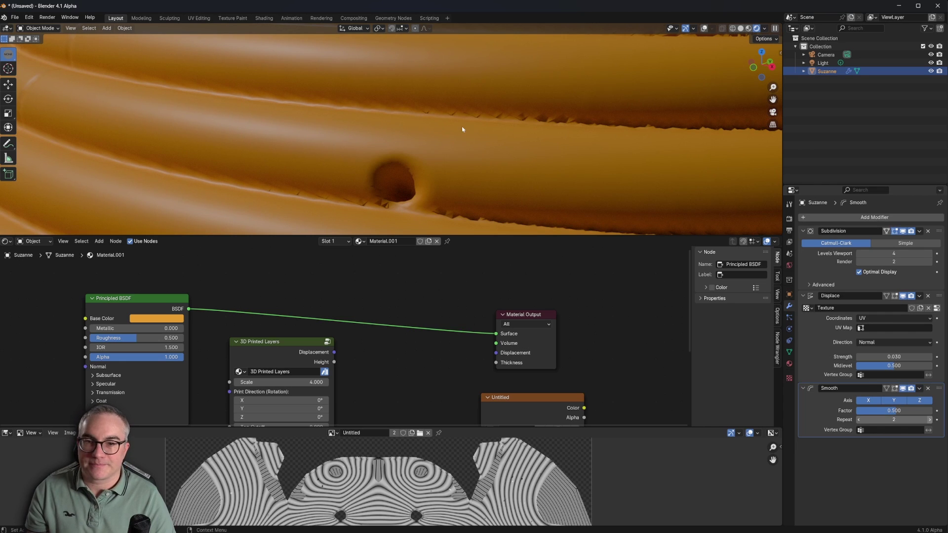
{"action": "left_click", "coordinate": [930, 420]}
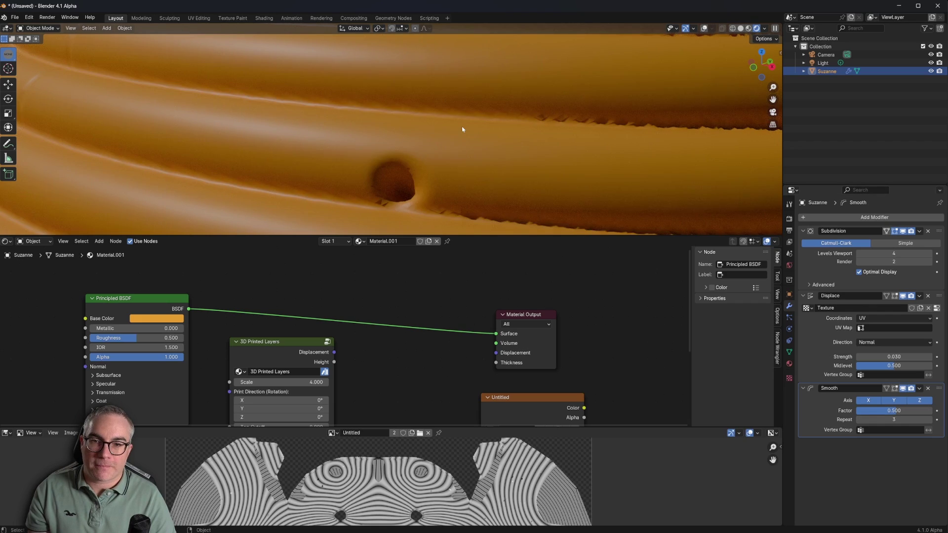
- Apply the Subdivision, Displace and Smooth modifiers in that order to turn the layers into real geometry
{"action": "scroll", "coordinate": [464, 131], "scroll_direction": "down", "scroll_amount": 8}
{"action": "mouse_move", "coordinate": [466, 132]}
{"action": "middle_mouse_down"}
{"action": "mouse_move", "coordinate": [514, 114]}
{"action": "mouse_move", "coordinate": [454, 129]}
{"action": "mouse_move", "coordinate": [459, 139]}
{"action": "middle_mouse_up"}
{"action": "scroll", "coordinate": [459, 140], "scroll_direction": "down", "scroll_amount": 2}
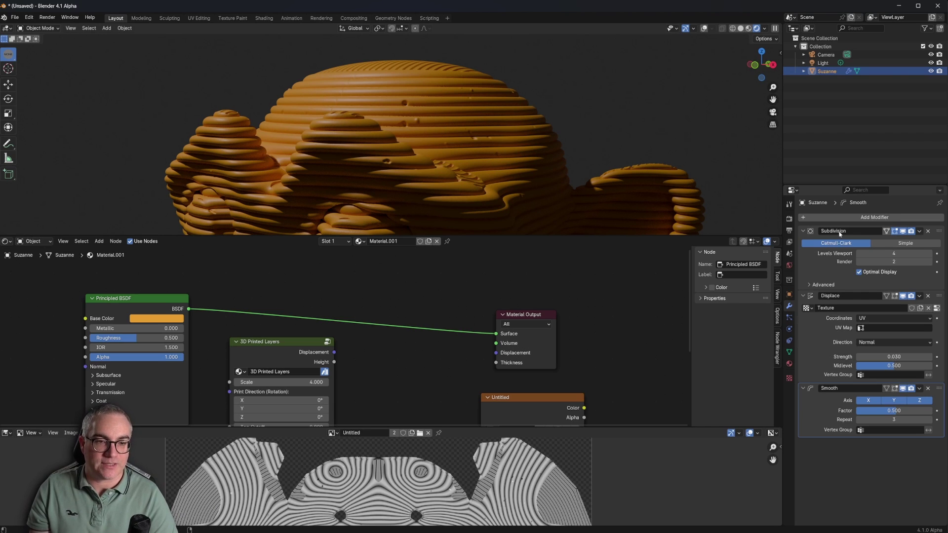
{"action": "key", "text": "ctrl+a"}
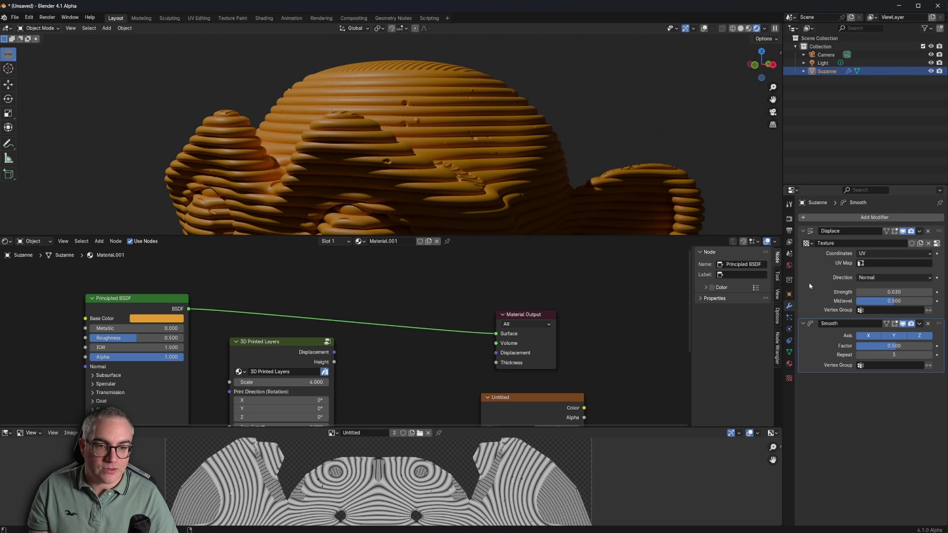
{"action": "key", "text": "ctrl+a"}
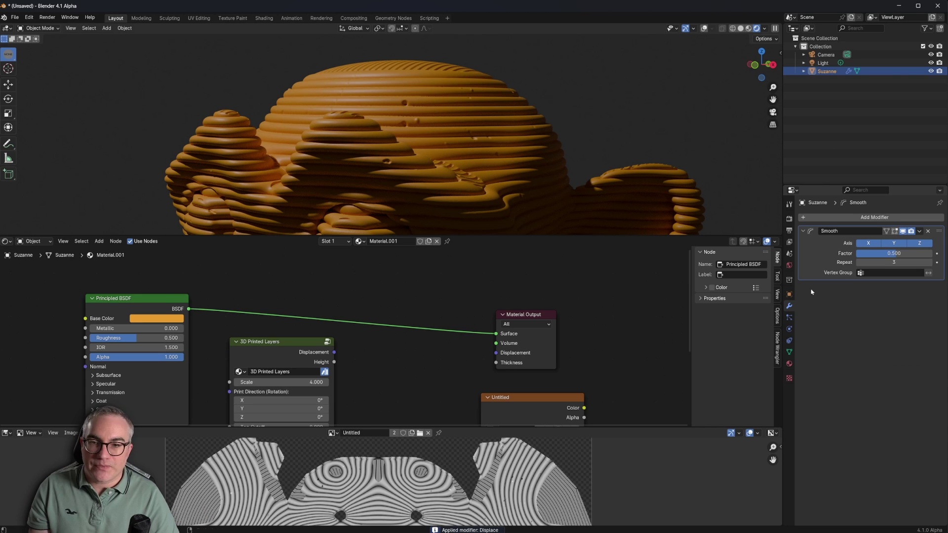
{"action": "key", "text": "ctrl+a"}
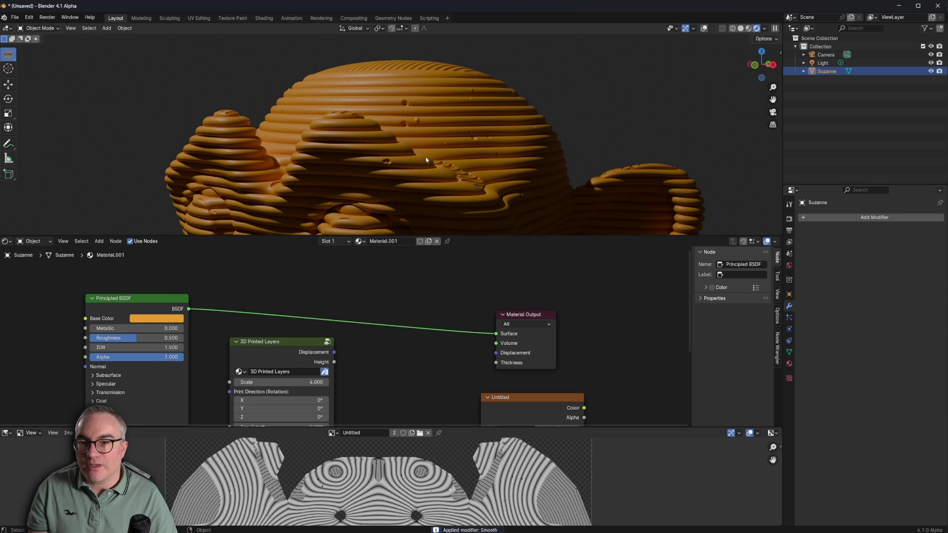
- Enlarge the 3D viewport by shrinking the Image Editor and node editor areas below it
{"action": "scroll", "coordinate": [497, 197], "scroll_direction": "down", "scroll_amount": 5}
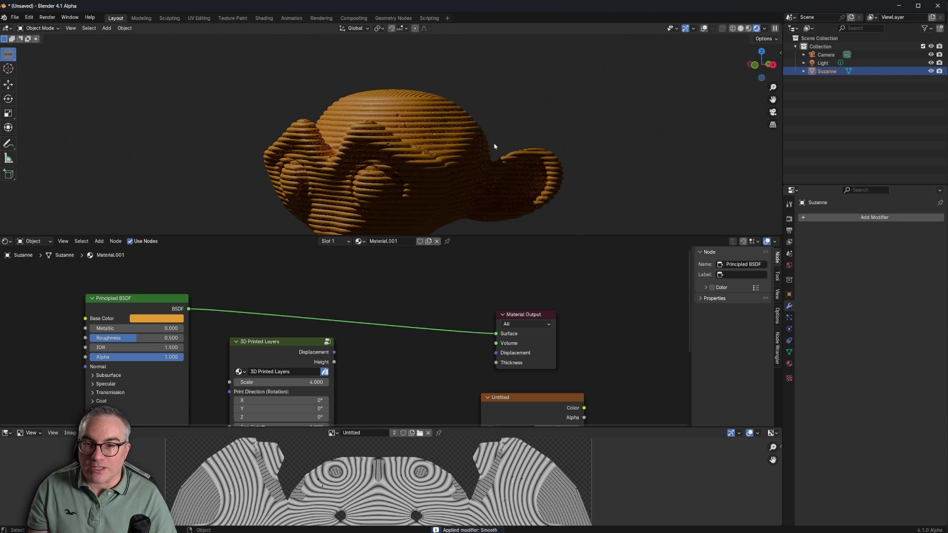
{"action": "left_click_drag", "start_coordinate": [639, 430], "coordinate": [637, 463]}
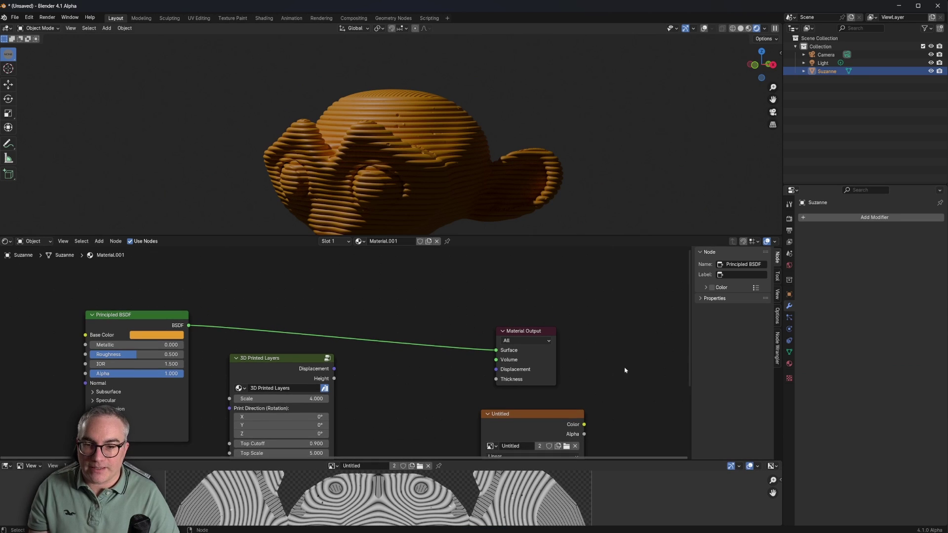
{"action": "left_click_drag", "start_coordinate": [610, 236], "coordinate": [613, 385]}
{"action": "scroll", "coordinate": [642, 208], "scroll_direction": "up", "scroll_amount": 6}
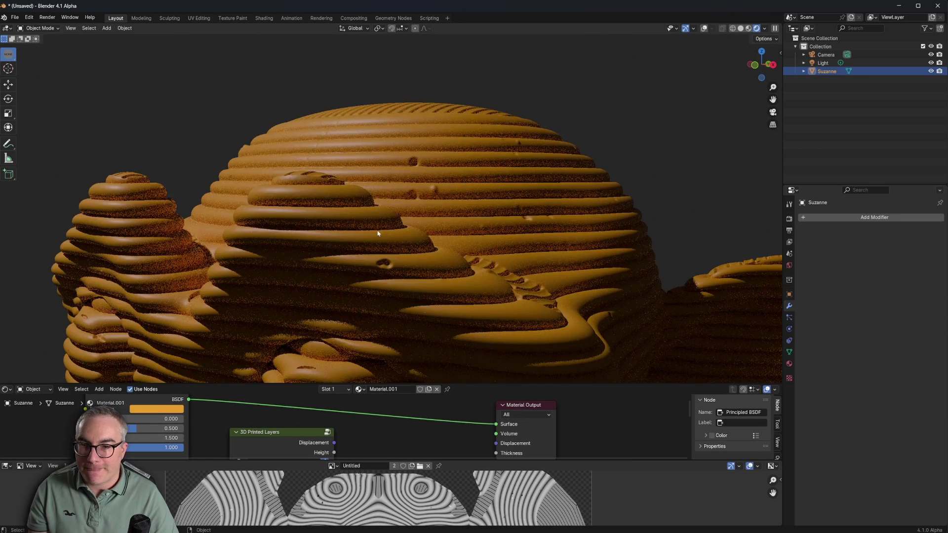
- Show the viewport overlays and examine the mesh density of the layers in Edit Mode, returning to Object Mode
{"action": "left_click", "coordinate": [704, 28]}
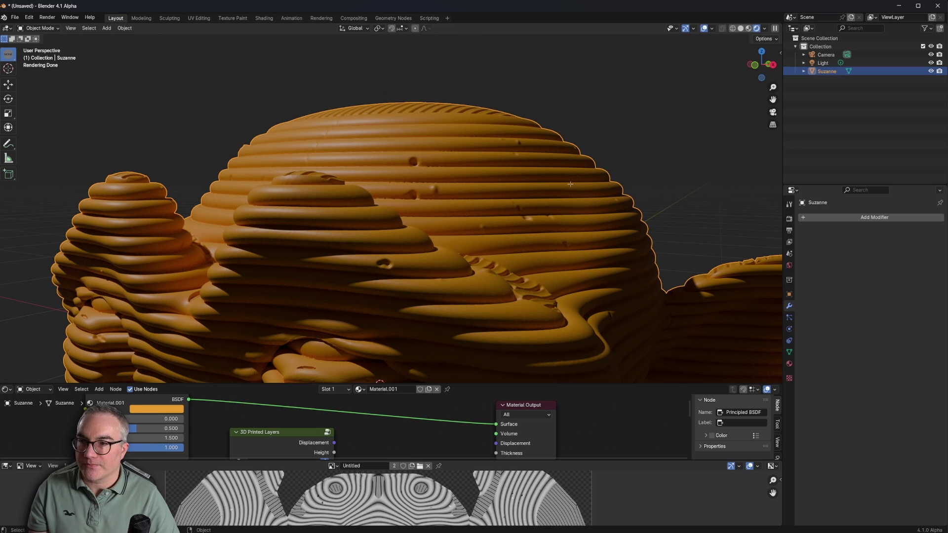
{"action": "key", "text": "Tab"}
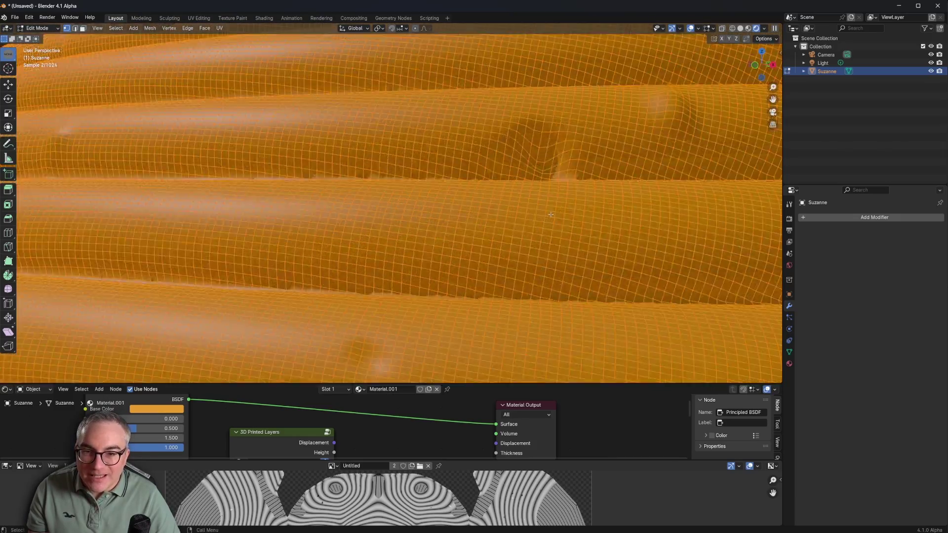
{"action": "middle_click_drag", "start_coordinate": [552, 215], "coordinate": [546, 222]}
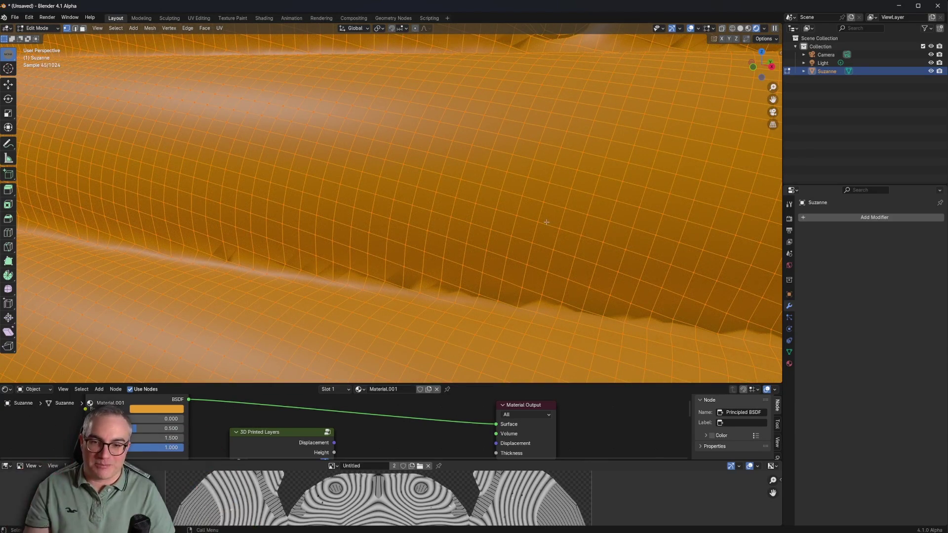
{"action": "scroll", "coordinate": [546, 223], "scroll_direction": "down", "scroll_amount": 6}
{"action": "scroll", "coordinate": [546, 222], "scroll_direction": "down", "scroll_amount": 5}
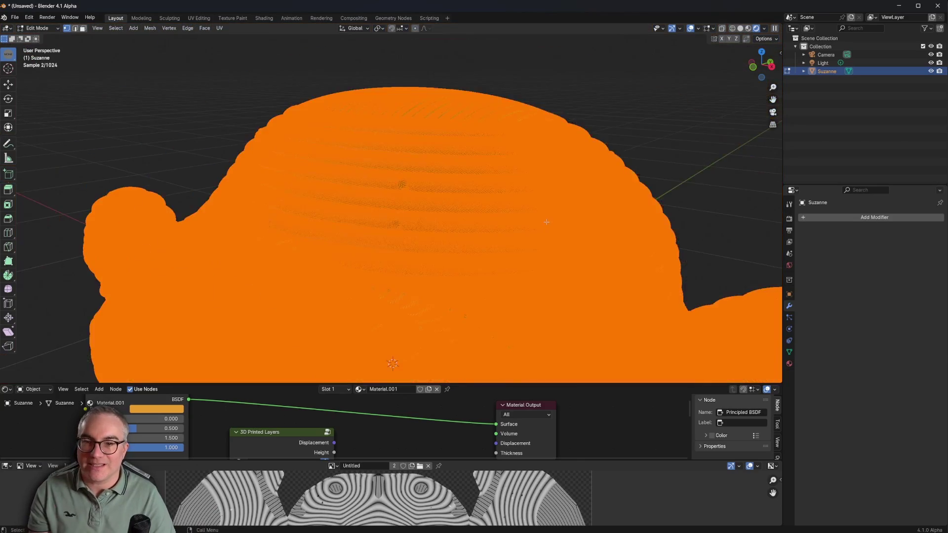
{"action": "scroll", "coordinate": [546, 222], "scroll_direction": "up", "scroll_amount": 5}
{"action": "scroll", "coordinate": [546, 223], "scroll_direction": "down", "scroll_amount": 5}
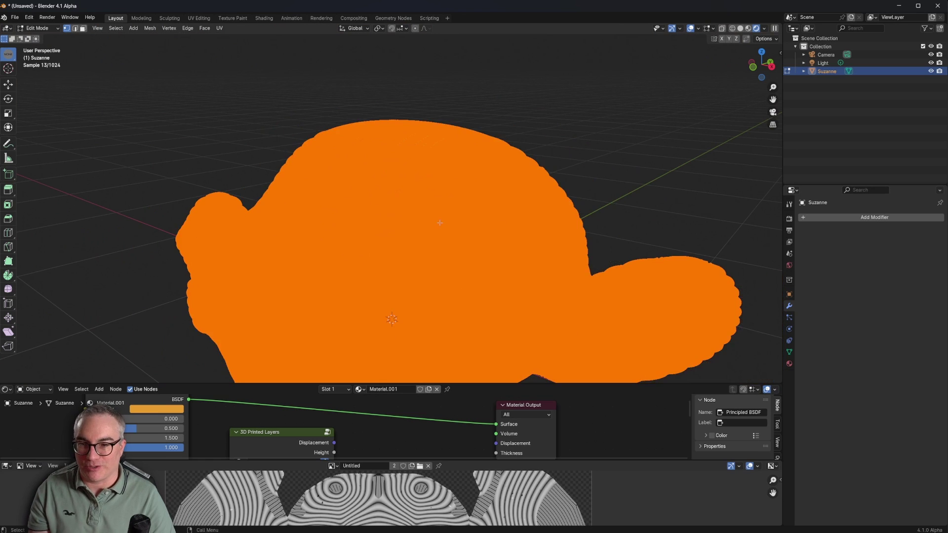
{"action": "scroll", "coordinate": [439, 223], "scroll_direction": "up", "scroll_amount": 3}
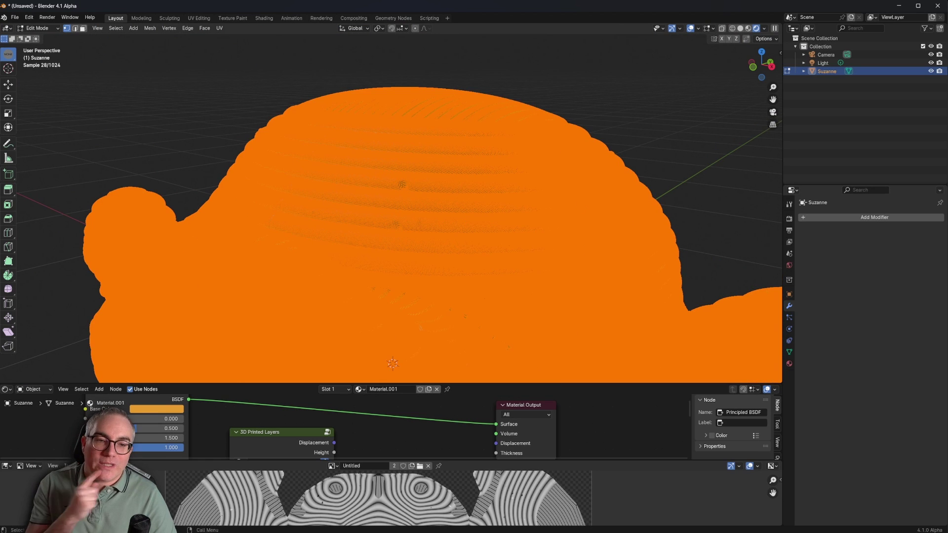
{"action": "key", "text": "Tab"}
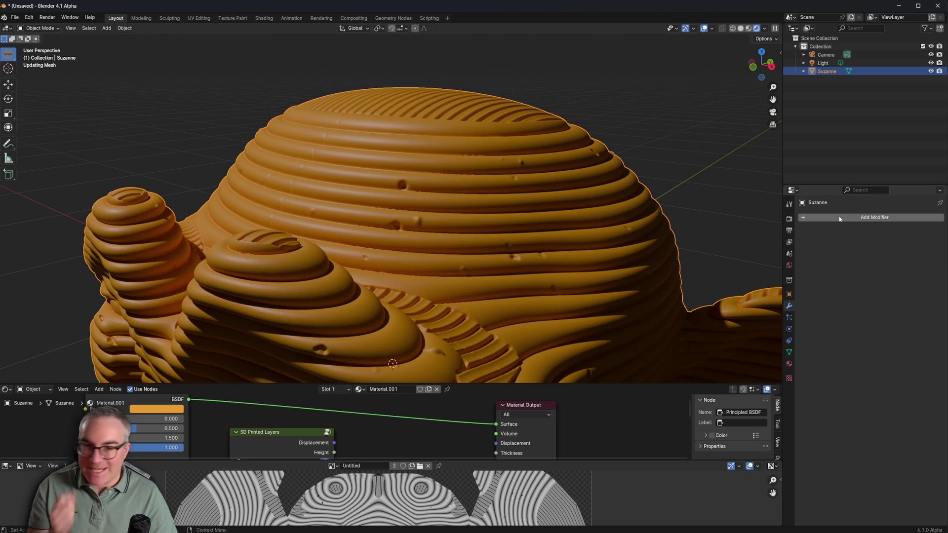
- Add a Decimate modifier to the monkey head with a collapse ratio of 0.05 and apply it
{"action": "left_click", "coordinate": [839, 218]}
{"action": "type", "text": "decip"}
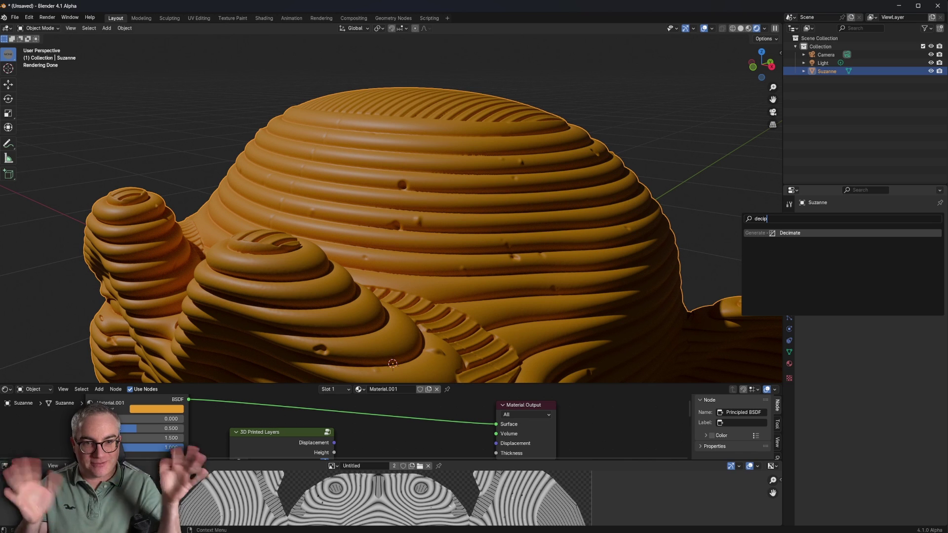
{"action": "left_click", "coordinate": [799, 233]}
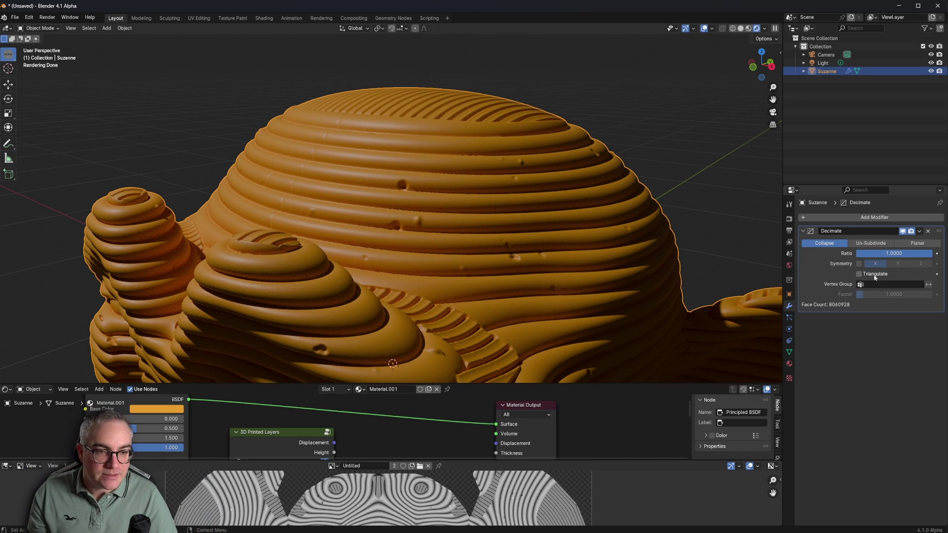
{"action": "left_click", "coordinate": [884, 257]}
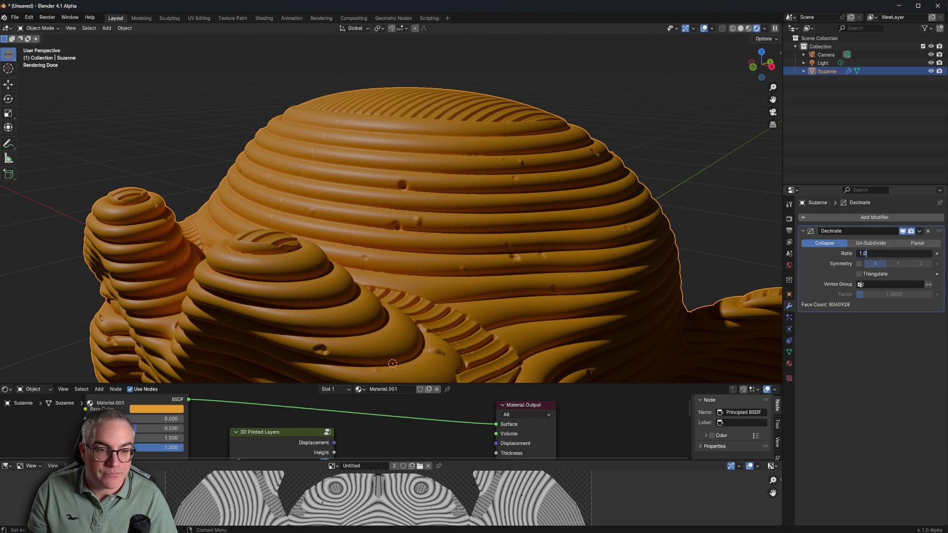
{"action": "type", "text": ".05"}
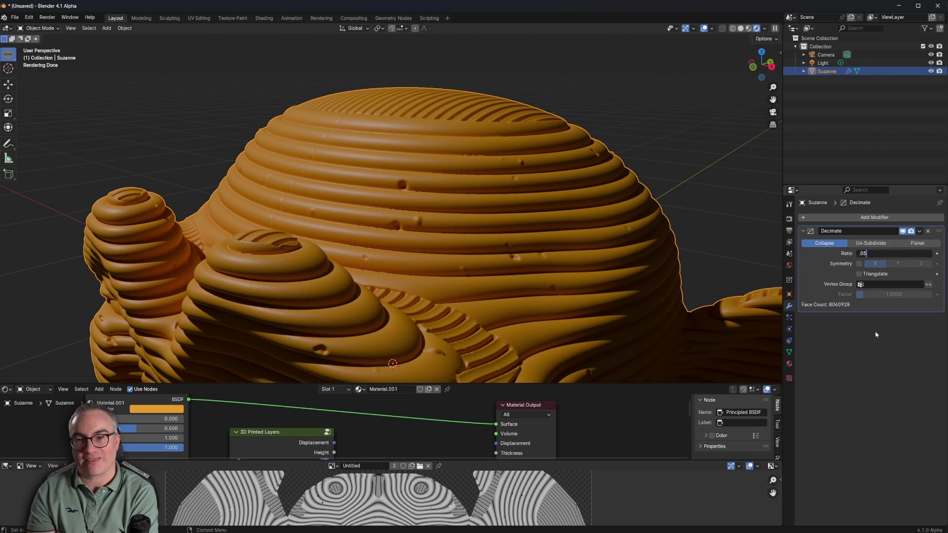
{"action": "key", "text": "Return"}
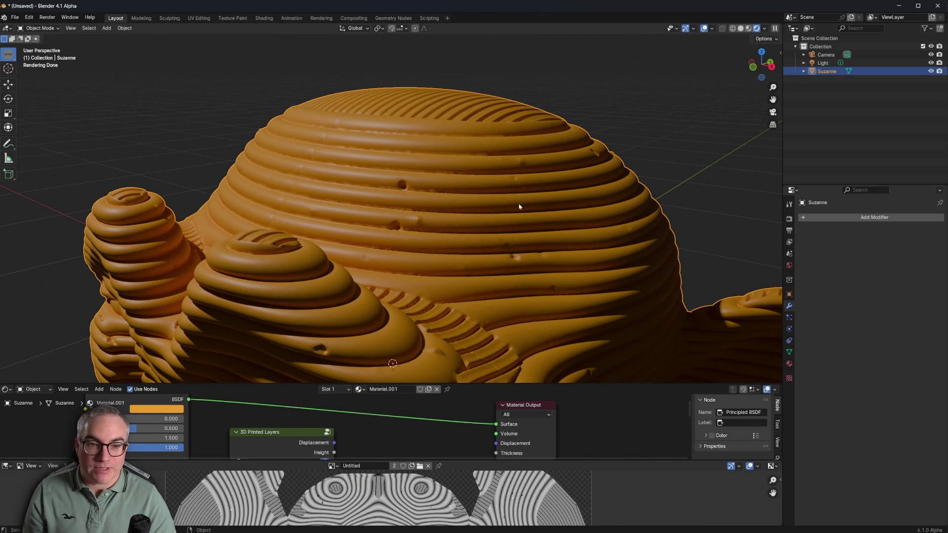
- Examine the decimated mesh's triangles in Edit Mode, and check the layer shapes on the head in Object Mode
{"action": "key", "text": "Tab"}
{"action": "scroll", "coordinate": [521, 212], "scroll_direction": "up", "scroll_amount": 10}
{"action": "scroll", "coordinate": [523, 220], "scroll_direction": "down", "scroll_amount": 8}
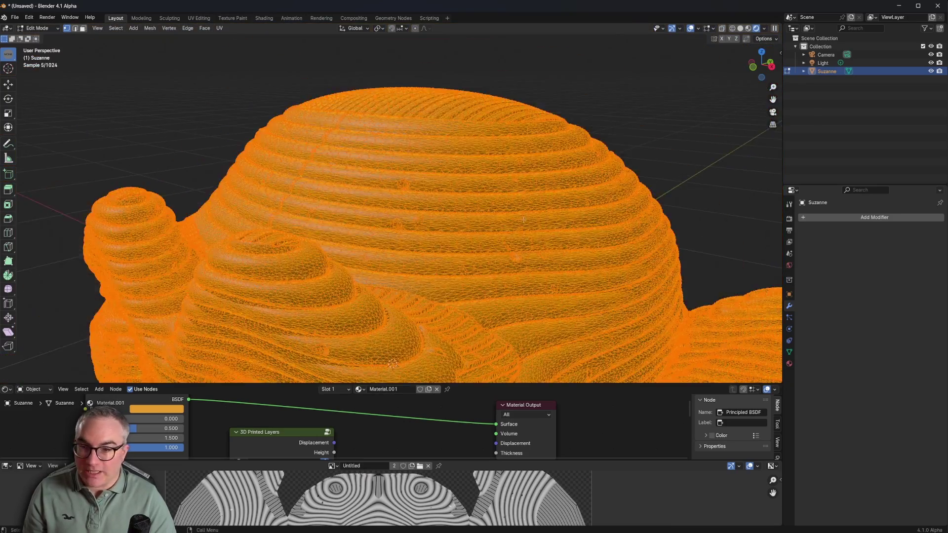
{"action": "scroll", "coordinate": [526, 225], "scroll_direction": "up", "scroll_amount": 3}
{"action": "scroll", "coordinate": [525, 225], "scroll_direction": "up", "scroll_amount": 5}
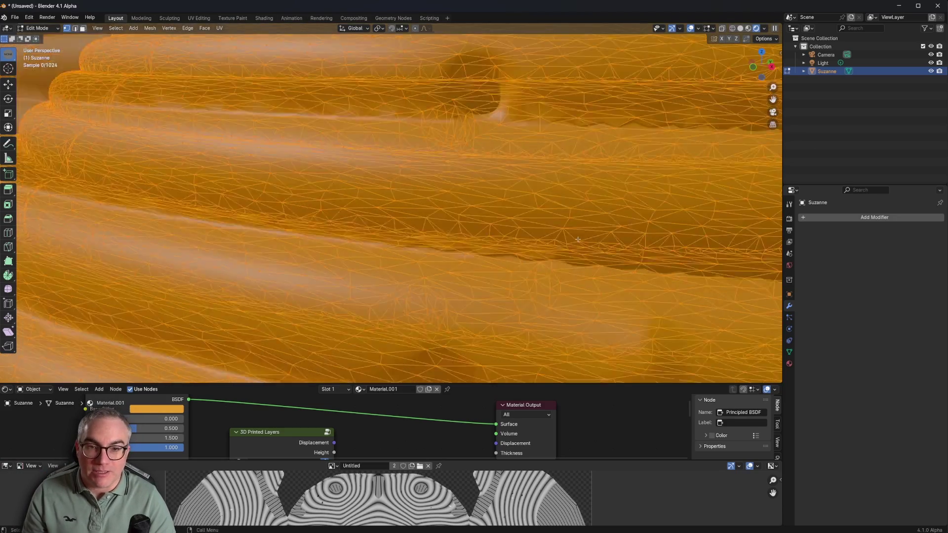
{"action": "scroll", "coordinate": [578, 239], "scroll_direction": "down", "scroll_amount": 8}
{"action": "scroll", "coordinate": [546, 267], "scroll_direction": "up", "scroll_amount": 3}
{"action": "middle_click_drag", "start_coordinate": [578, 240], "coordinate": [555, 229]}
{"action": "scroll", "coordinate": [548, 238], "scroll_direction": "down", "scroll_amount": 5}
{"action": "scroll", "coordinate": [514, 262], "scroll_direction": "up", "scroll_amount": 5}
{"action": "key", "text": "Tab"}
{"action": "scroll", "coordinate": [523, 256], "scroll_direction": "down", "scroll_amount": 8}
{"action": "scroll", "coordinate": [504, 263], "scroll_direction": "up", "scroll_amount": 1}
{"action": "scroll", "coordinate": [457, 273], "scroll_direction": "up", "scroll_amount": 5}
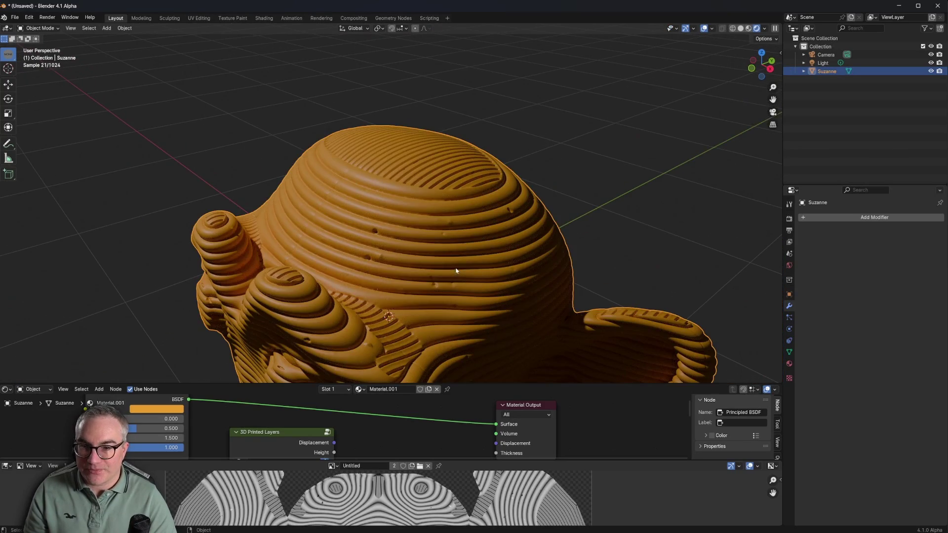
- Export the monkey head as STL with a scale of 1000, overwriting test.stl in the tutorials folder 2023-12 3DPrintedLayers
{"action": "left_click", "coordinate": [15, 17]}
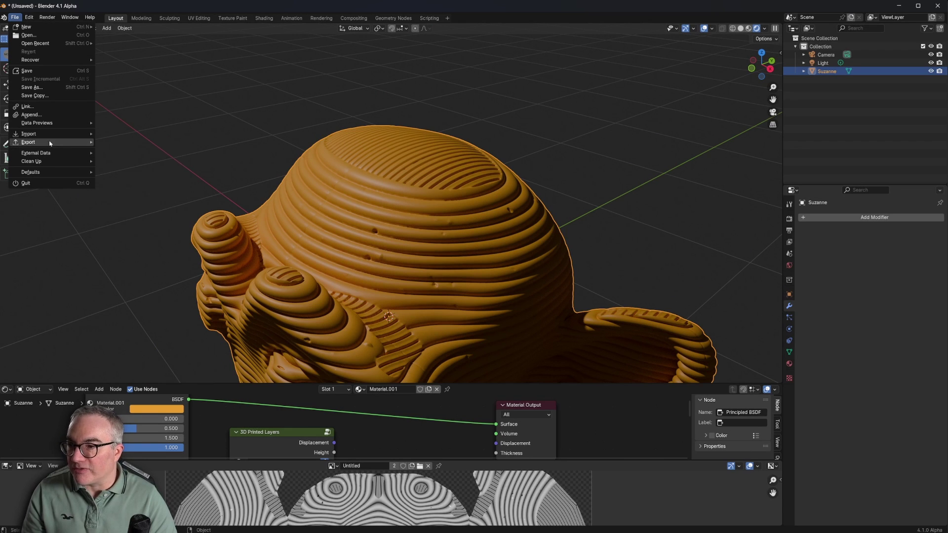
{"action": "mouse_move", "coordinate": [54, 142]}
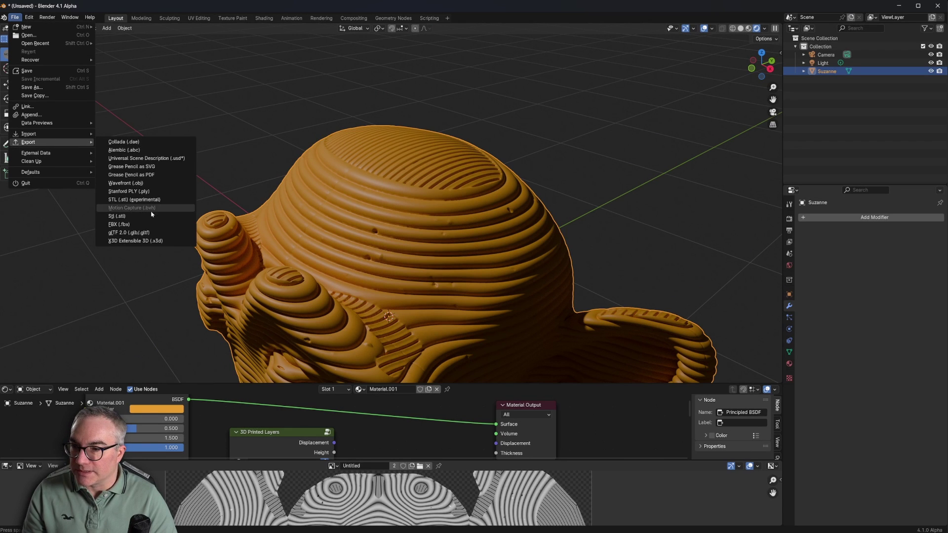
{"action": "left_click", "coordinate": [143, 200]}
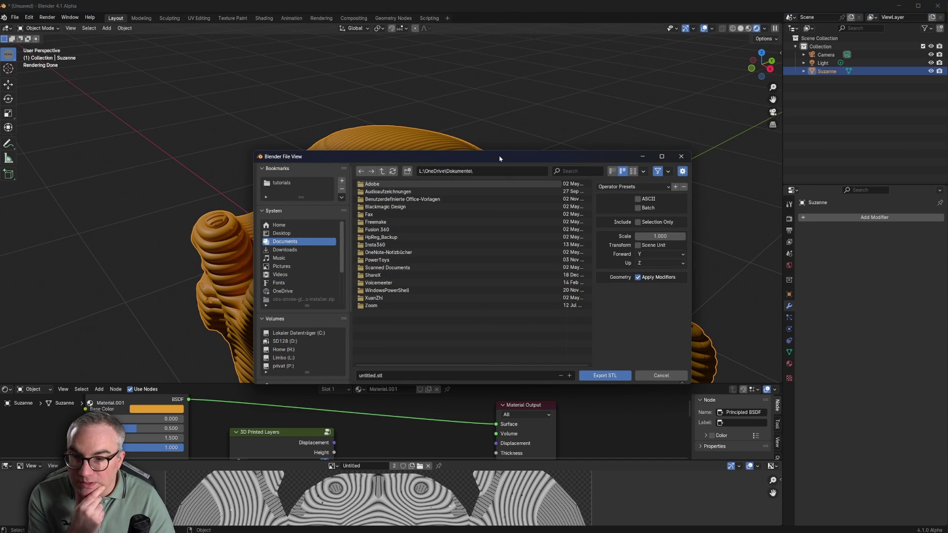
{"action": "left_click", "coordinate": [280, 184]}
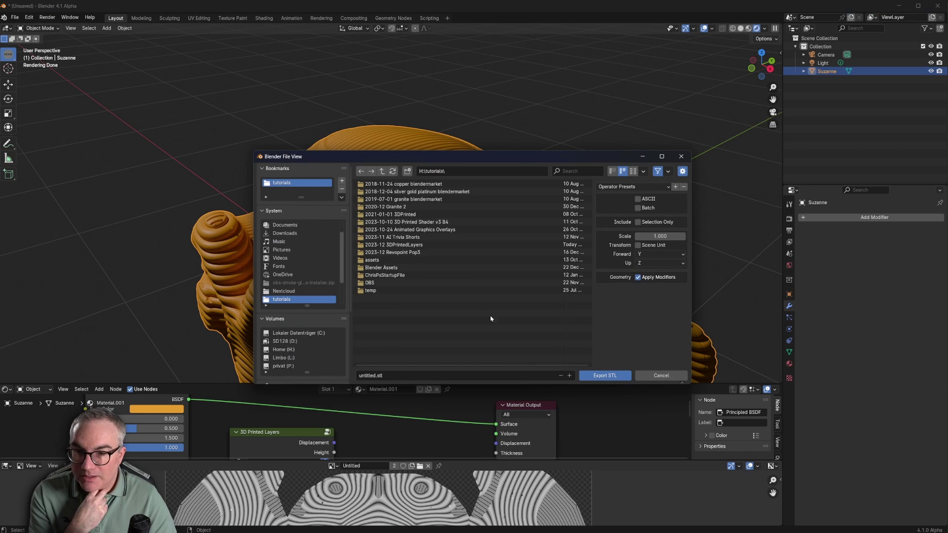
{"action": "double_click", "coordinate": [398, 245]}
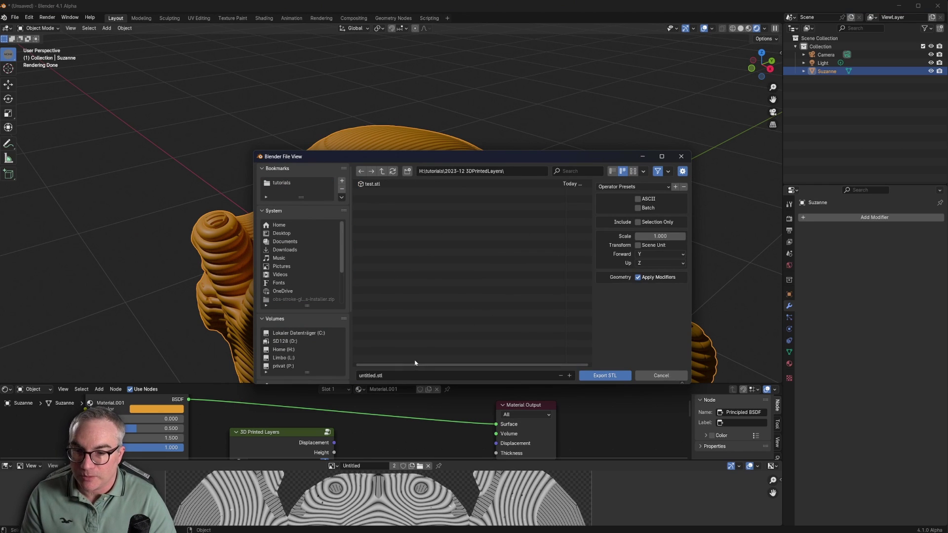
{"action": "left_click", "coordinate": [375, 186]}
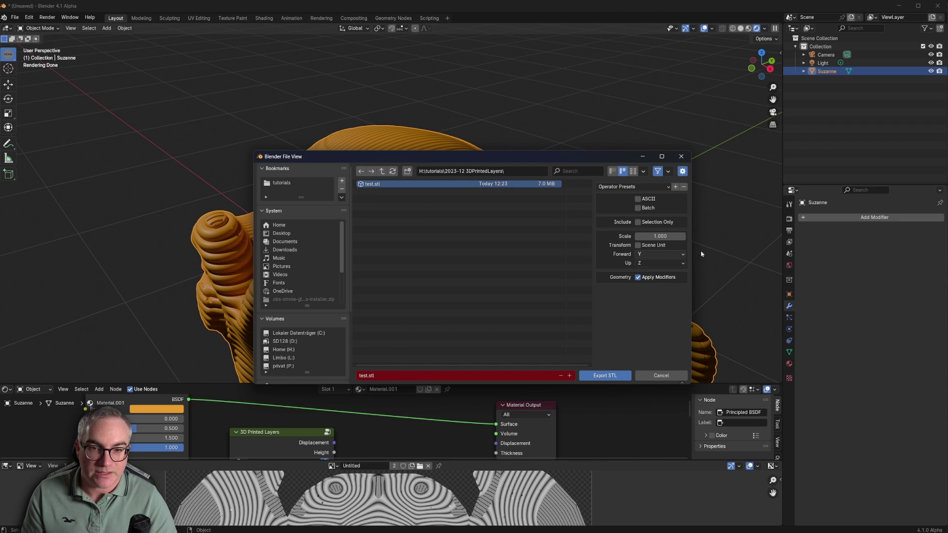
{"action": "left_click", "coordinate": [669, 237]}
{"action": "type", "text": "1000"}
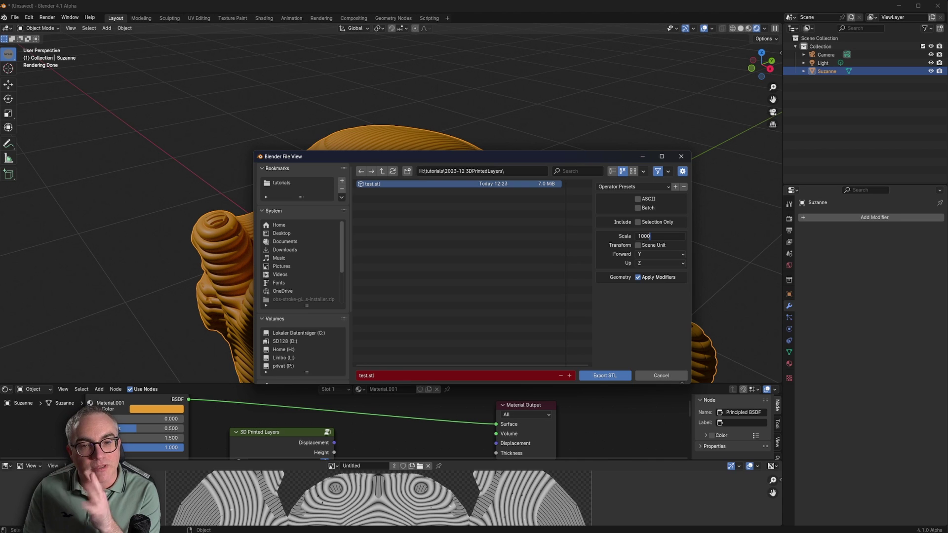
{"action": "key", "text": "Return"}
{"action": "left_click", "coordinate": [607, 376]}
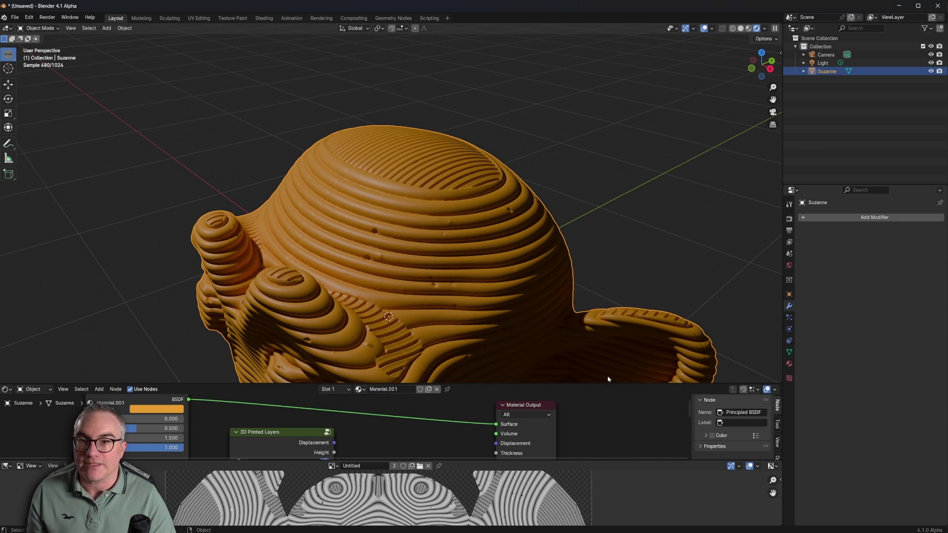
- Switch to Bambu Studio and load test.stl onto the plate, accepting the automatic scaling to fit the print bed
{"action": "key", "text": "alt+Tab"}
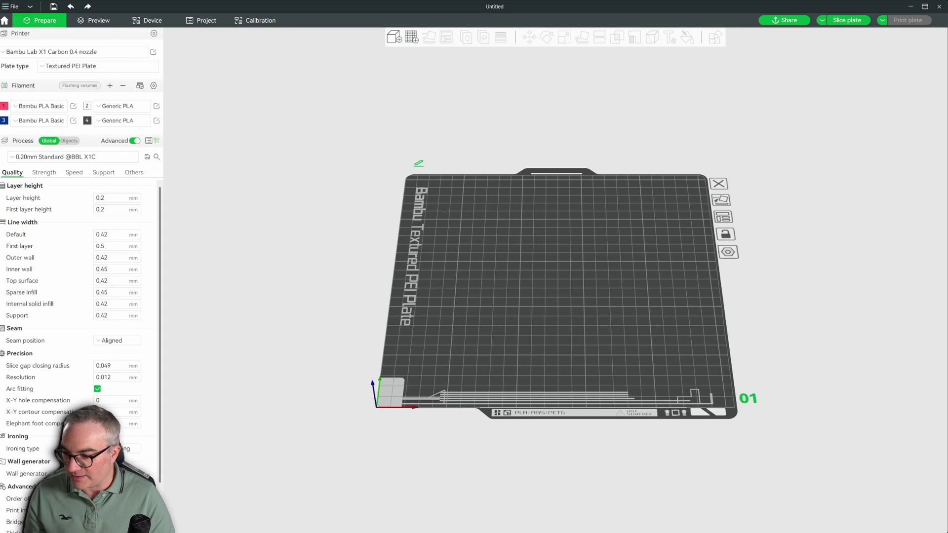
{"action": "left_click_drag", "start_coordinate": [573, 328], "coordinate": [549, 266]}
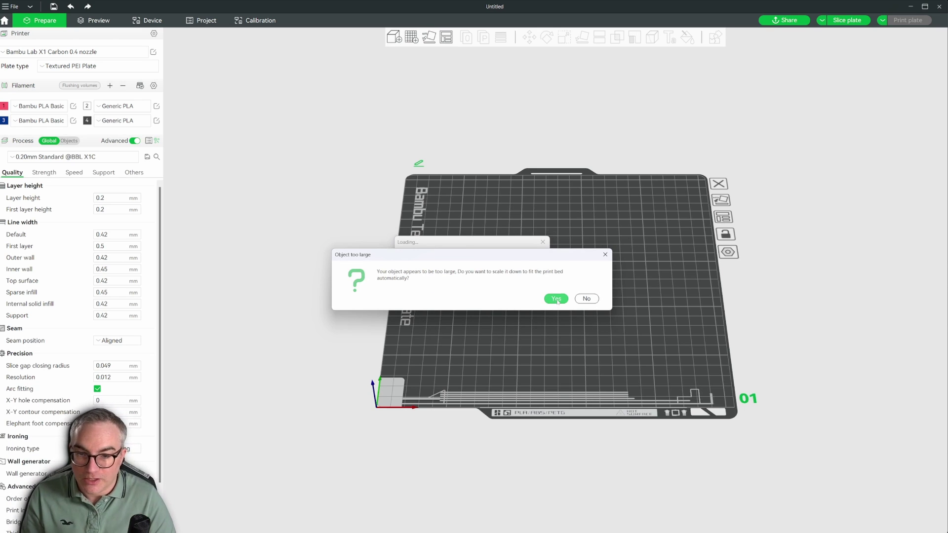
{"action": "left_click", "coordinate": [556, 299]}
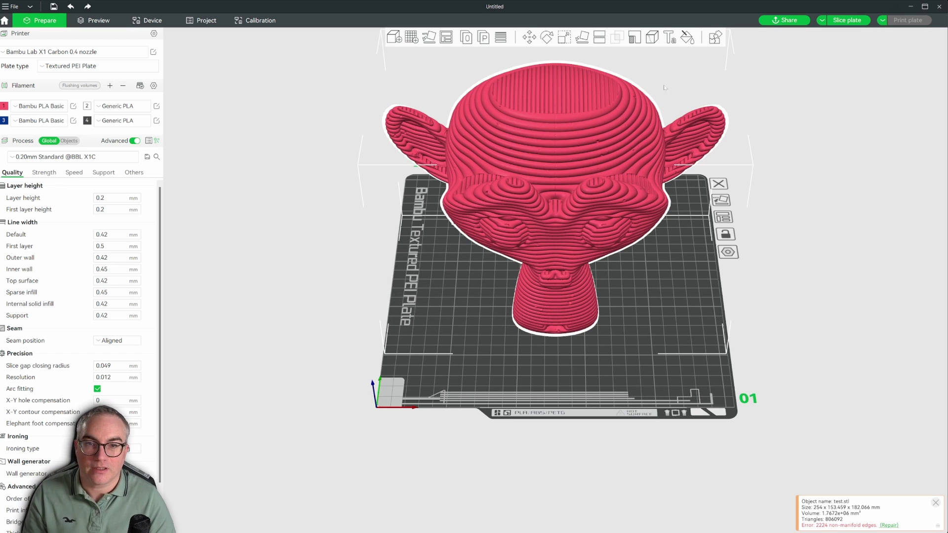
- Scale the monkey head on the plate uniformly to 5 %
{"action": "left_click", "coordinate": [564, 37]}
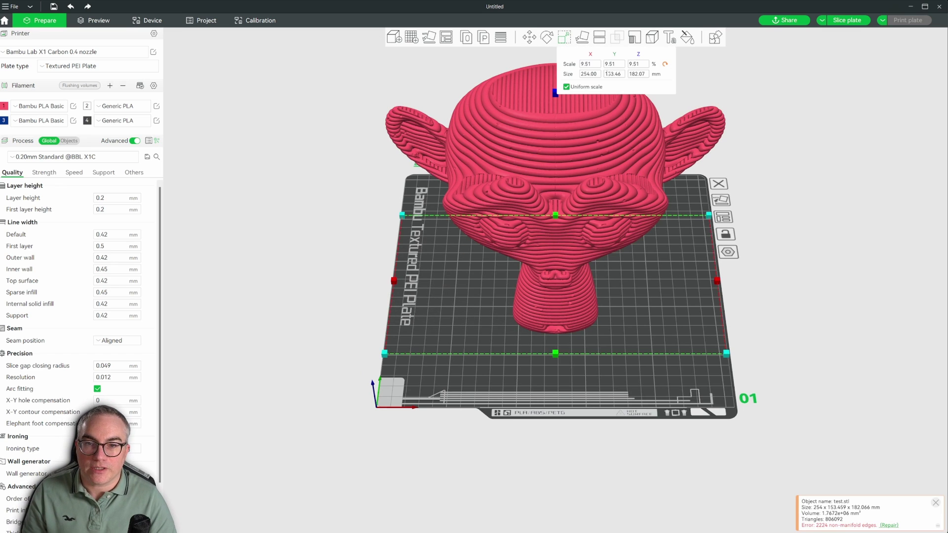
{"action": "left_click", "coordinate": [593, 64]}
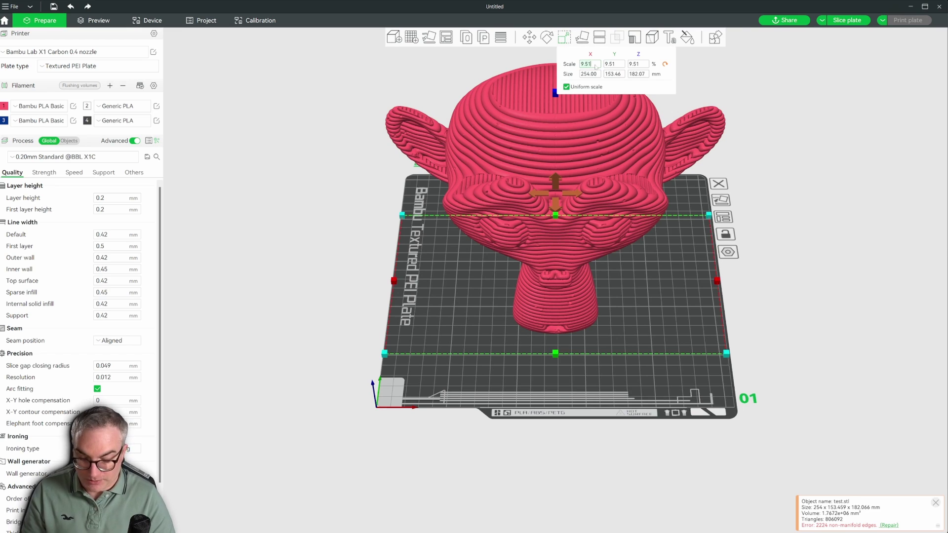
{"action": "key", "text": "BackSpace"}
{"action": "key", "text": "BackSpace"}
{"action": "key", "text": "BackSpace"}
{"action": "key", "text": "BackSpace"}
{"action": "type", "text": "5"}
{"action": "key", "text": "Tab"}
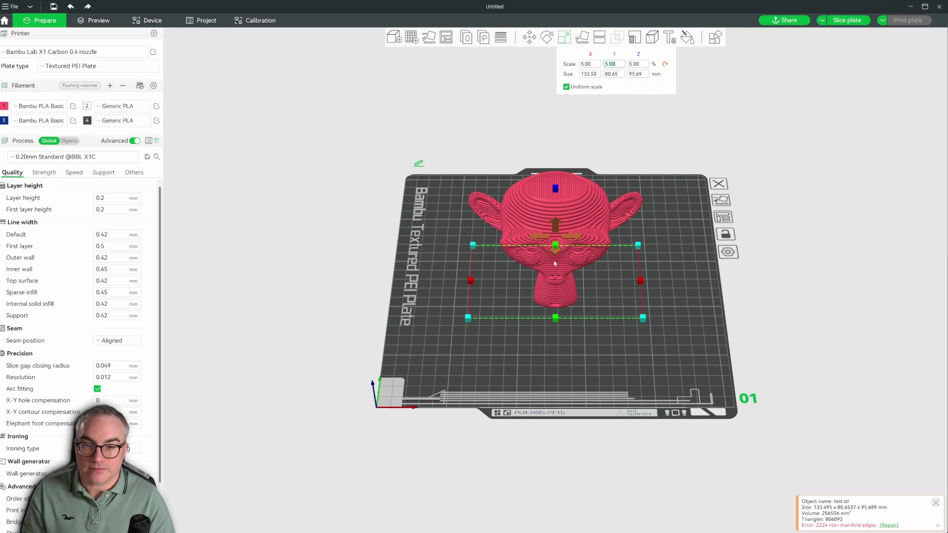
- Change the head's uniform scale to 7 % and deselect it
{"action": "left_click_drag", "start_coordinate": [673, 247], "coordinate": [682, 287]}
{"action": "left_click", "coordinate": [589, 64]}
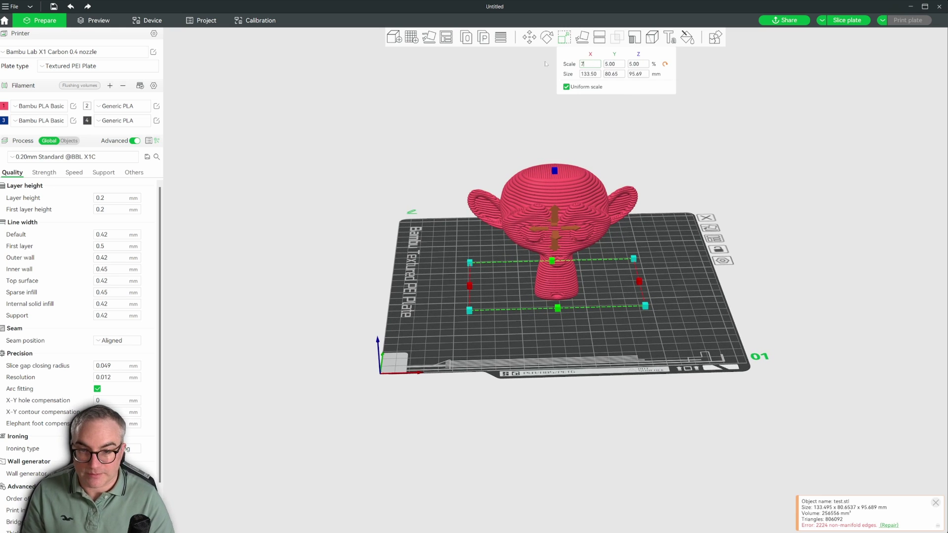
{"action": "scroll", "coordinate": [662, 211], "scroll_direction": "up", "scroll_amount": 5}
{"action": "left_click", "coordinate": [661, 211]}
- Examine the layer ridges on the head's forehead, eyes and ears up close and from the front and side
{"action": "scroll", "coordinate": [662, 211], "scroll_direction": "up", "scroll_amount": 10}
{"action": "scroll", "coordinate": [831, 238], "scroll_direction": "down", "scroll_amount": 5}
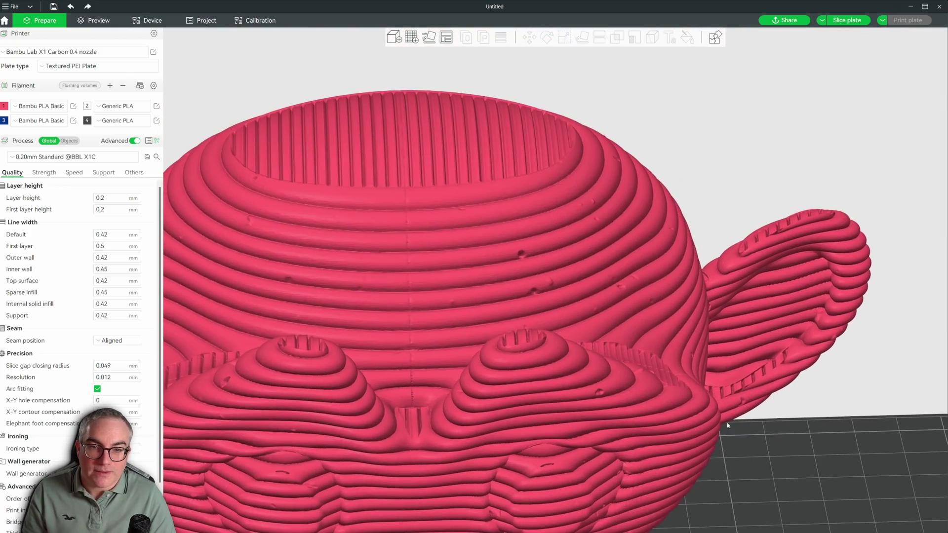
{"action": "left_click_drag", "start_coordinate": [704, 209], "coordinate": [646, 170]}
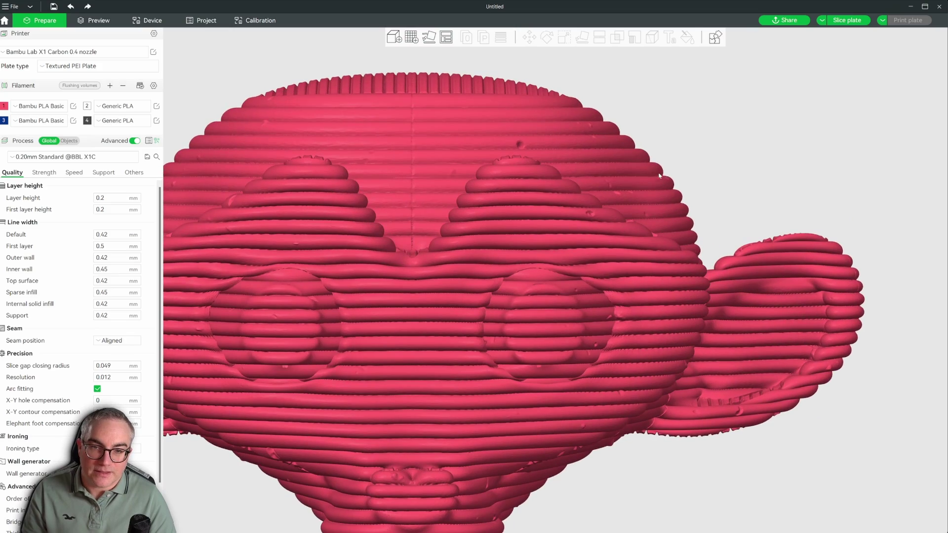
{"action": "left_click_drag", "start_coordinate": [724, 190], "coordinate": [642, 212]}
{"action": "scroll", "coordinate": [637, 266], "scroll_direction": "down", "scroll_amount": 3}
{"action": "scroll", "coordinate": [638, 267], "scroll_direction": "down", "scroll_amount": 3}
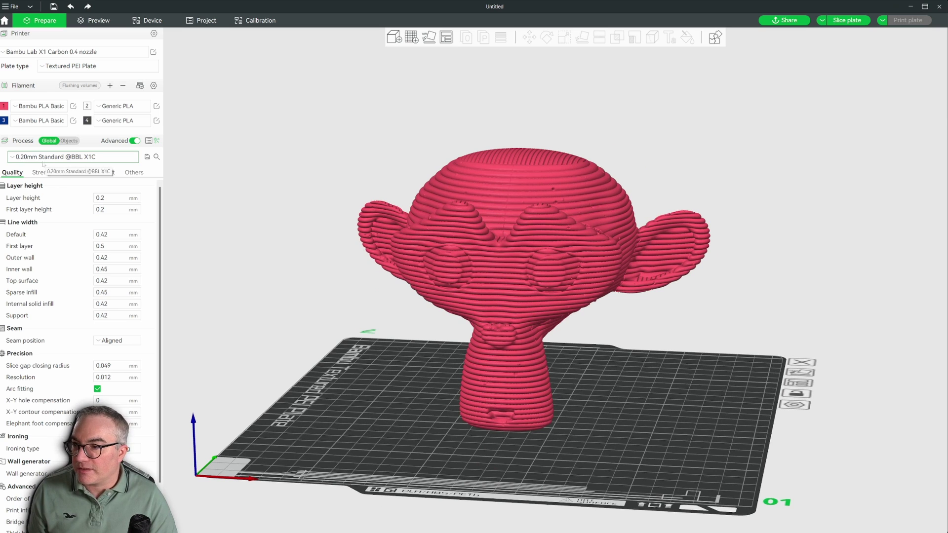
- Slice the plate and examine the sliced head around the eye region from several angles
{"action": "left_click", "coordinate": [845, 20]}
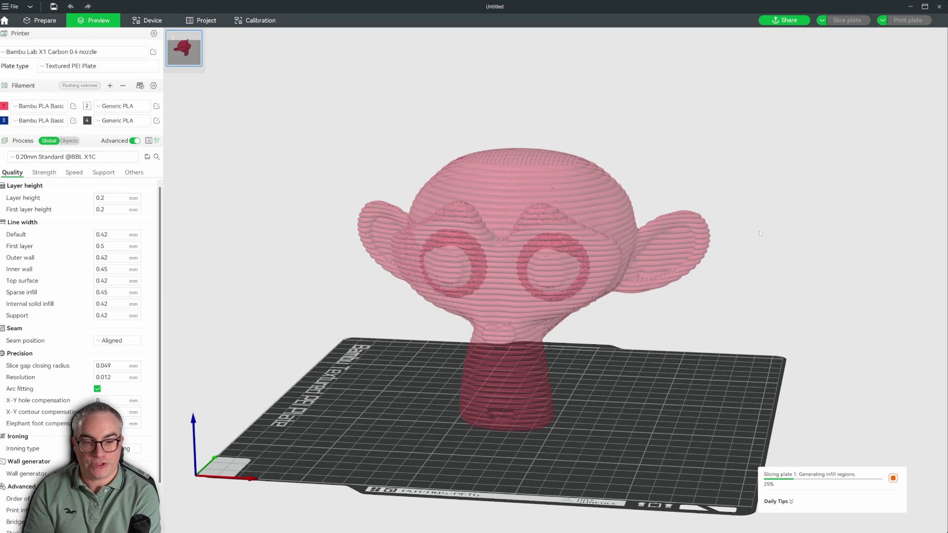
{"action": "scroll", "coordinate": [760, 230], "scroll_direction": "up", "scroll_amount": 5}
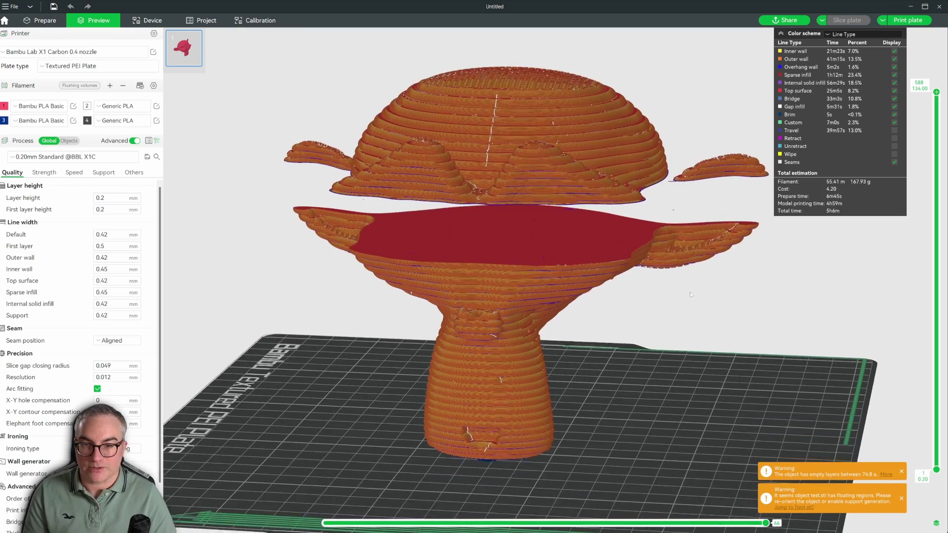
{"action": "mouse_move", "coordinate": [696, 333]}
{"action": "left_mouse_down"}
{"action": "mouse_move", "coordinate": [691, 316]}
{"action": "mouse_move", "coordinate": [706, 326]}
{"action": "mouse_move", "coordinate": [687, 330]}
{"action": "left_mouse_up"}
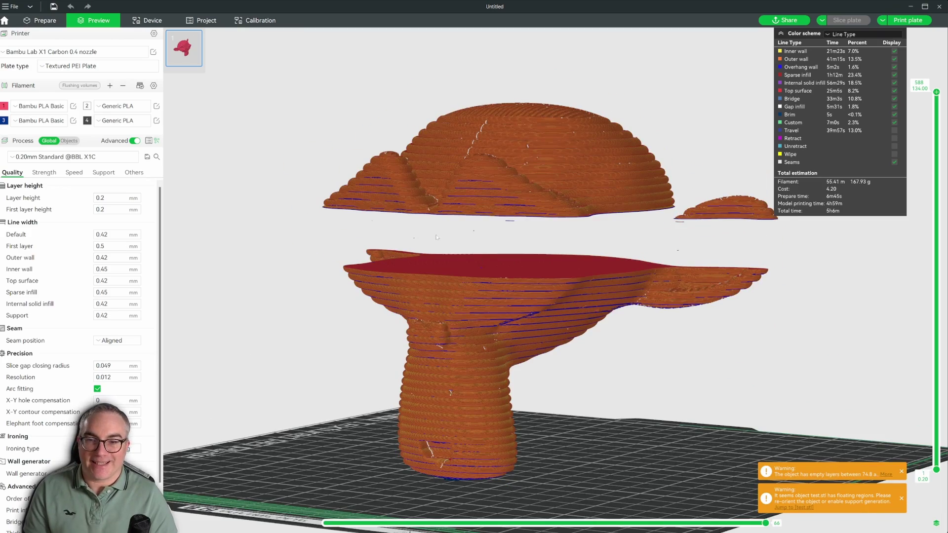
{"action": "mouse_move", "coordinate": [425, 250]}
{"action": "left_mouse_down"}
{"action": "mouse_move", "coordinate": [460, 253]}
{"action": "mouse_move", "coordinate": [409, 254]}
{"action": "left_mouse_up"}
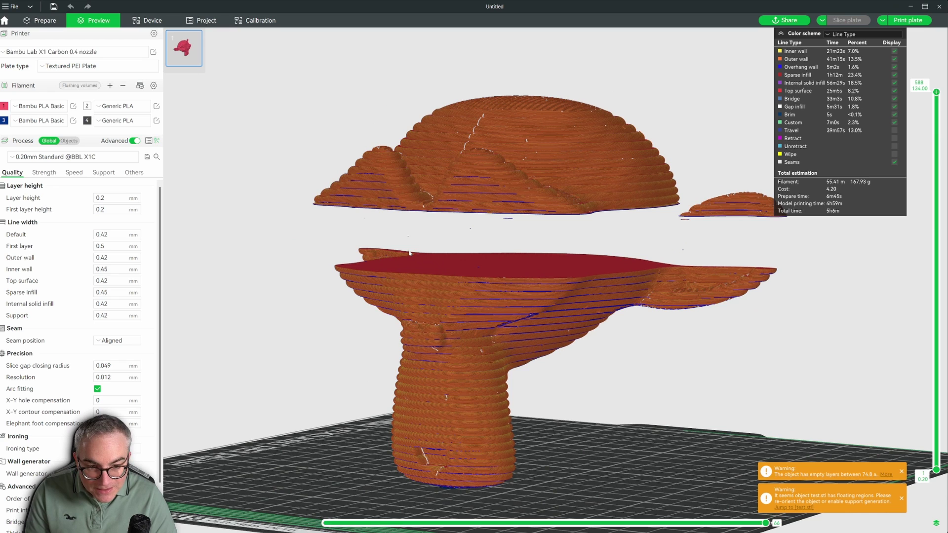
{"action": "scroll", "coordinate": [409, 254], "scroll_direction": "down", "scroll_amount": 4}
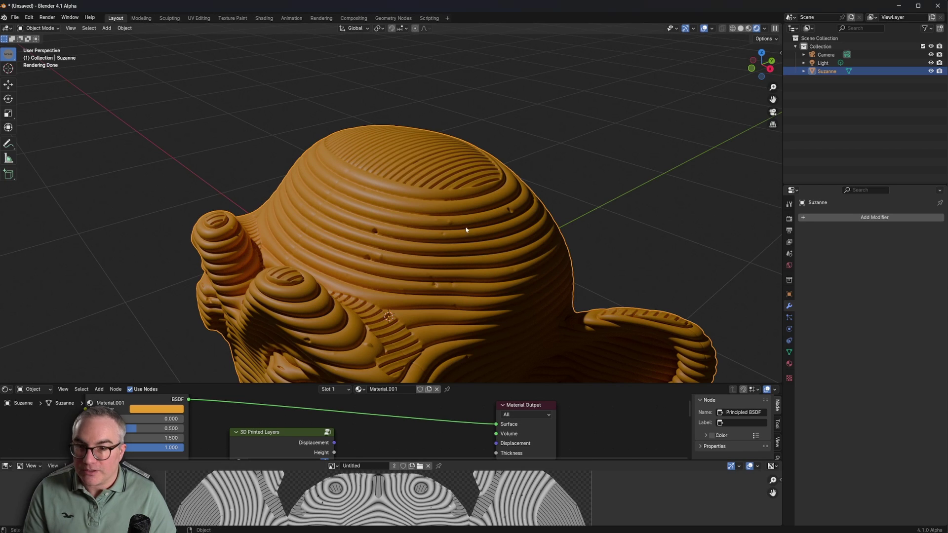
- Switch back to Blender and delete the vertices of both separate eyeballs from Suzanne's mesh, returning to Object Mode
{"action": "left_click", "coordinate": [440, 277]}
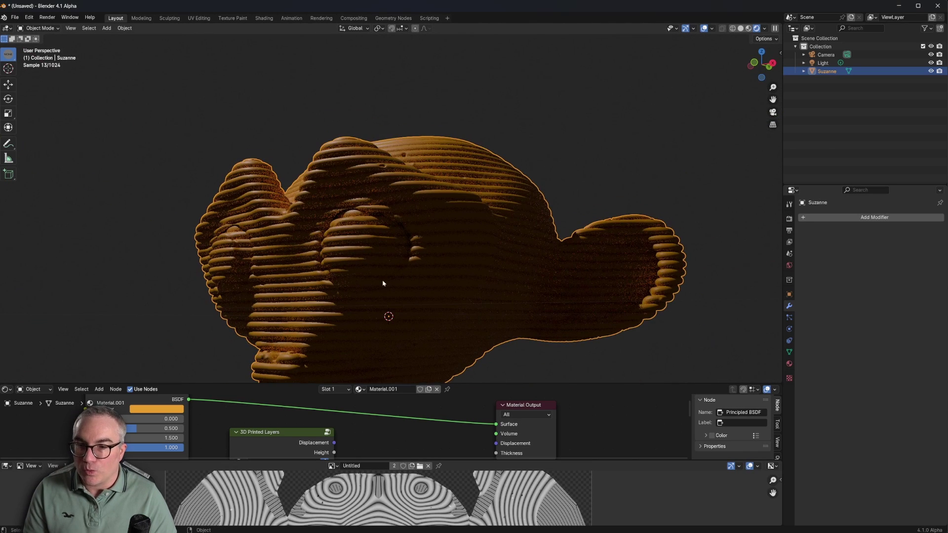
{"action": "key", "text": "Tab"}
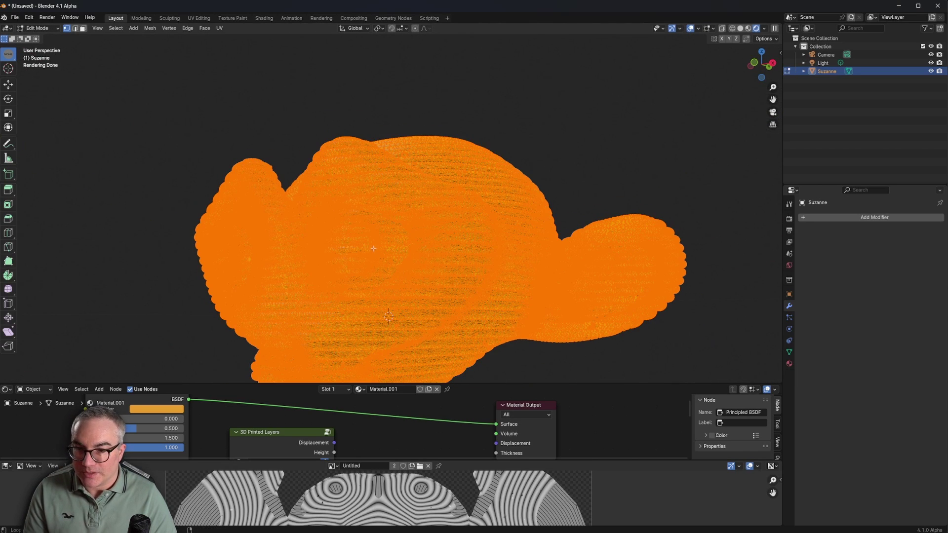
{"action": "key", "text": "alt+a"}
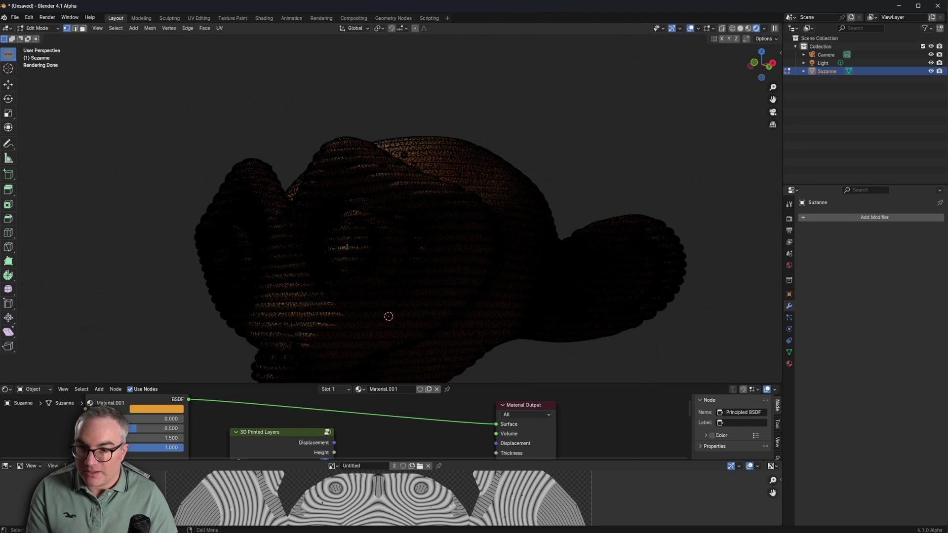
{"action": "left_click", "coordinate": [345, 261]}
{"action": "key", "text": "ctrl+l"}
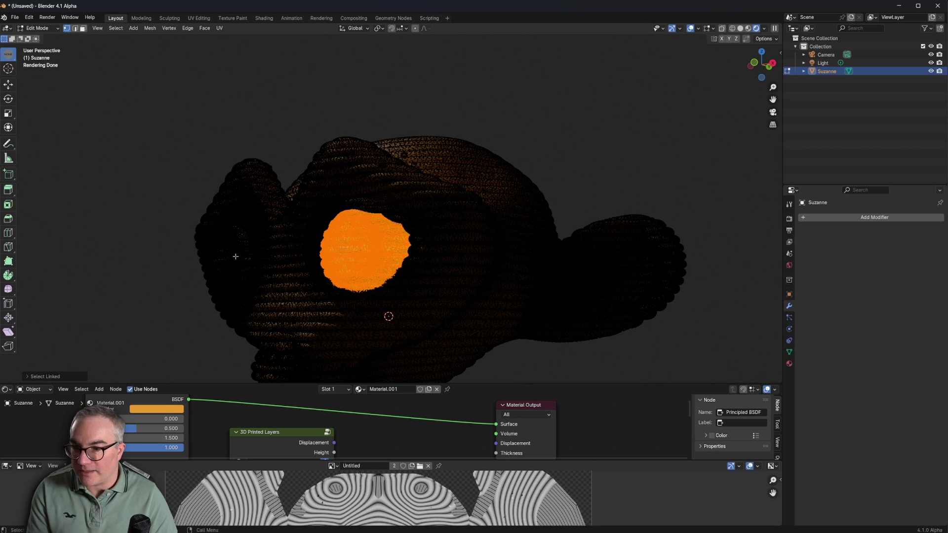
{"action": "left_click", "coordinate": [235, 257], "text": "shift"}
{"action": "key", "text": "ctrl+l"}
{"action": "key", "text": "x"}
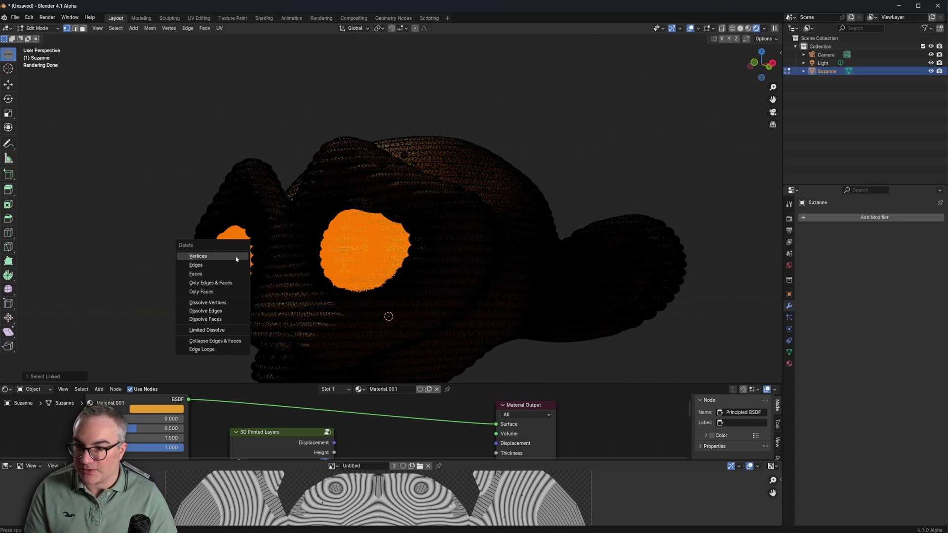
{"action": "left_click", "coordinate": [198, 256]}
{"action": "key", "text": "Tab"}
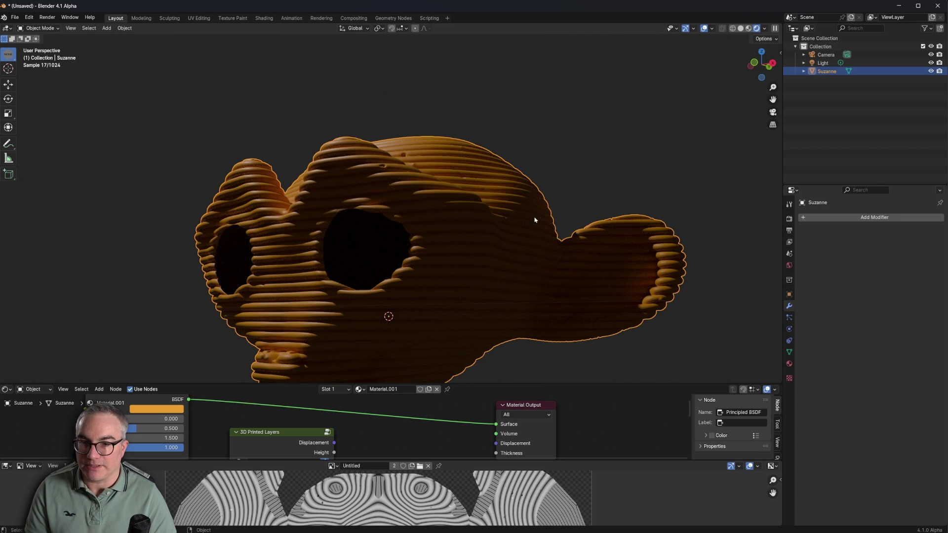
- Export the head without eyeballs as STL, overwriting test.stl with the same export settings
{"action": "scroll", "coordinate": [510, 252], "scroll_direction": "down", "scroll_amount": 5}
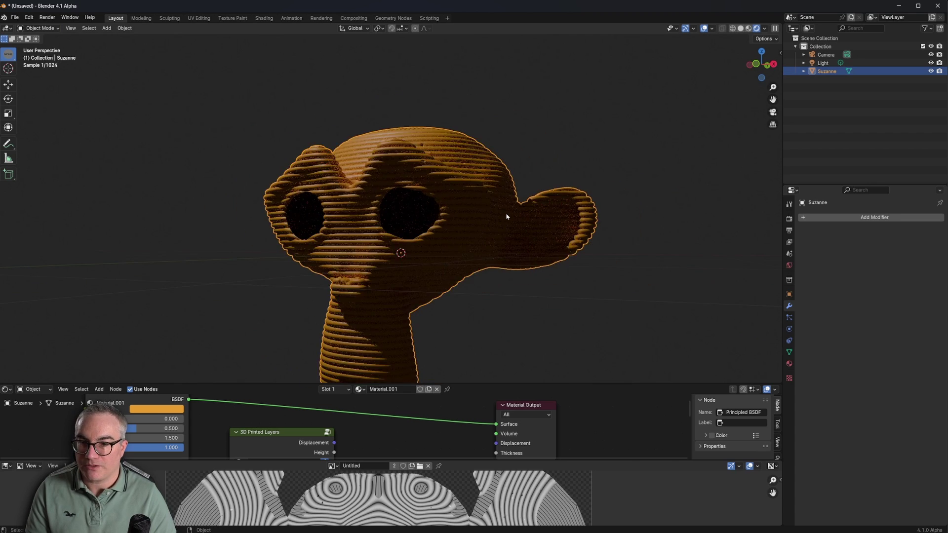
{"action": "scroll", "coordinate": [507, 217], "scroll_direction": "up", "scroll_amount": 3}
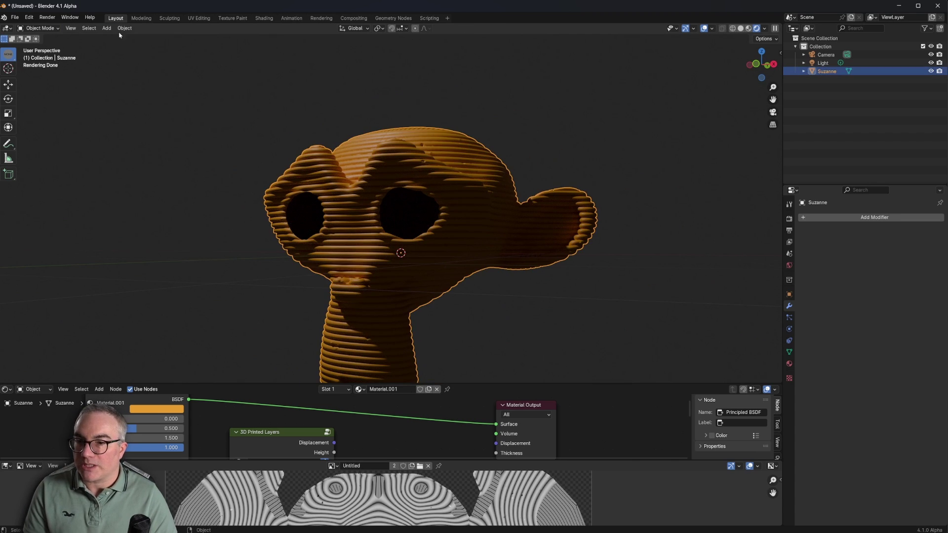
{"action": "left_click", "coordinate": [15, 18]}
{"action": "mouse_move", "coordinate": [49, 142]}
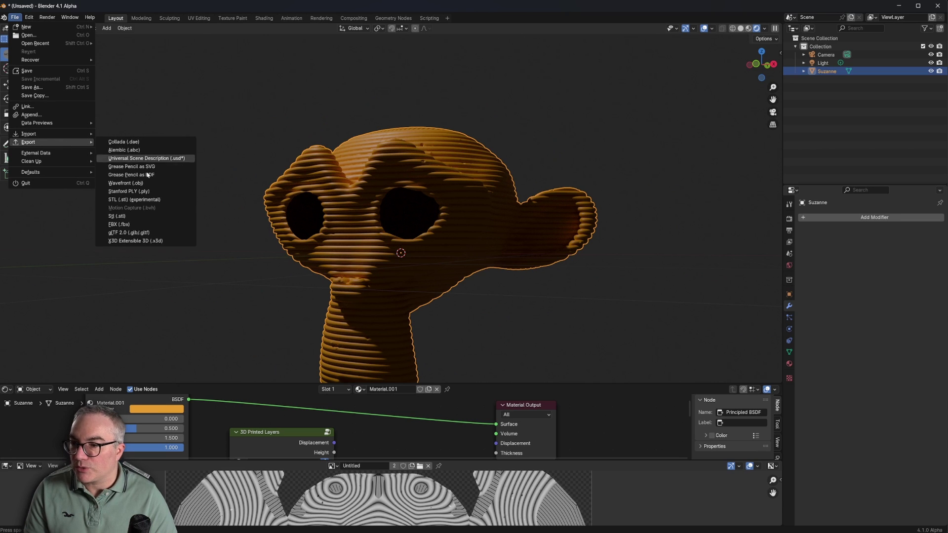
{"action": "left_click", "coordinate": [167, 201]}
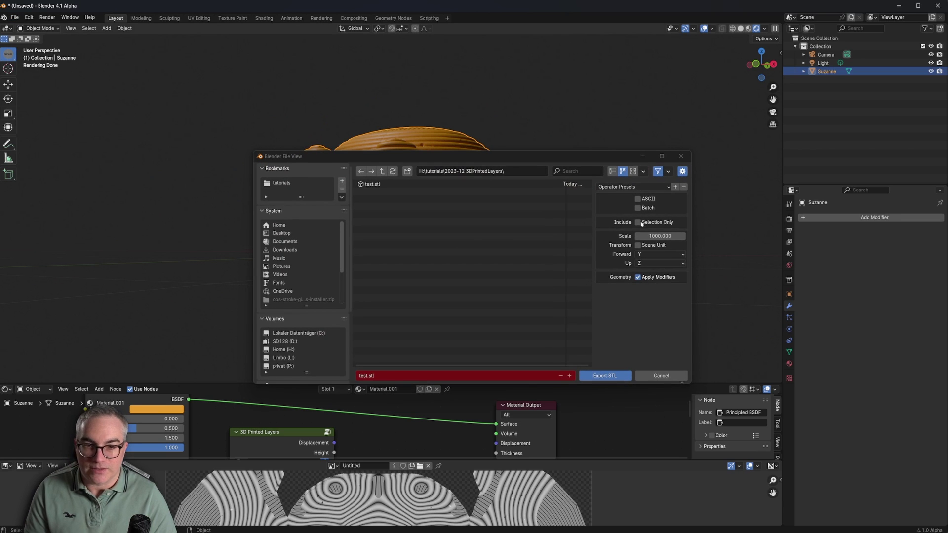
{"action": "left_click", "coordinate": [605, 376]}
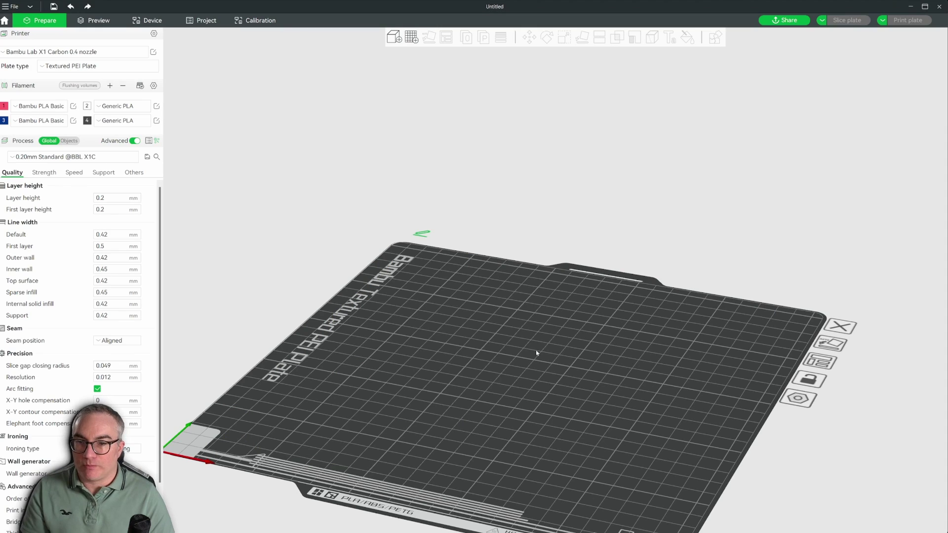
- Load the re-exported test.stl into Bambu Studio, scale it down to fit the print bed, and repair its non-manifold edges
{"action": "middle_click_drag", "start_coordinate": [537, 353], "coordinate": [562, 272]}
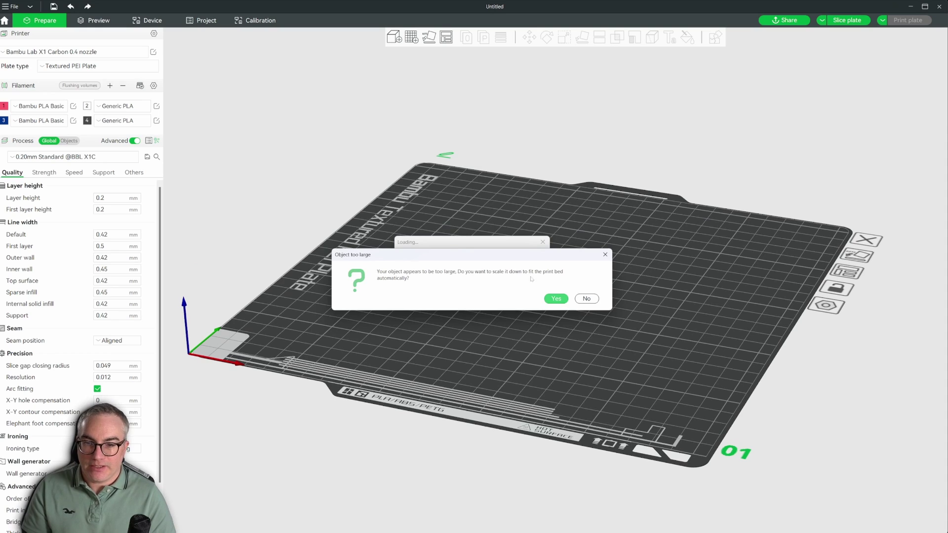
{"action": "left_click", "coordinate": [557, 298]}
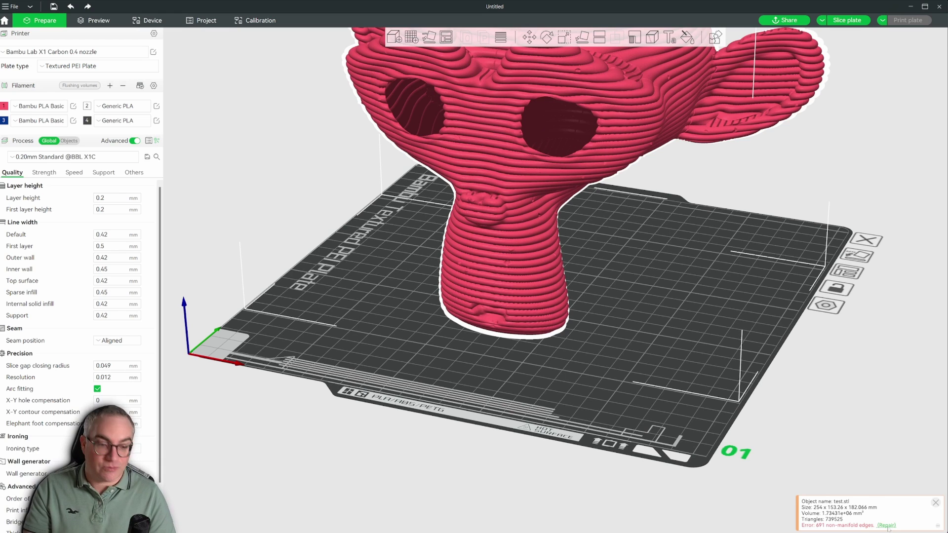
{"action": "left_click", "coordinate": [888, 527]}
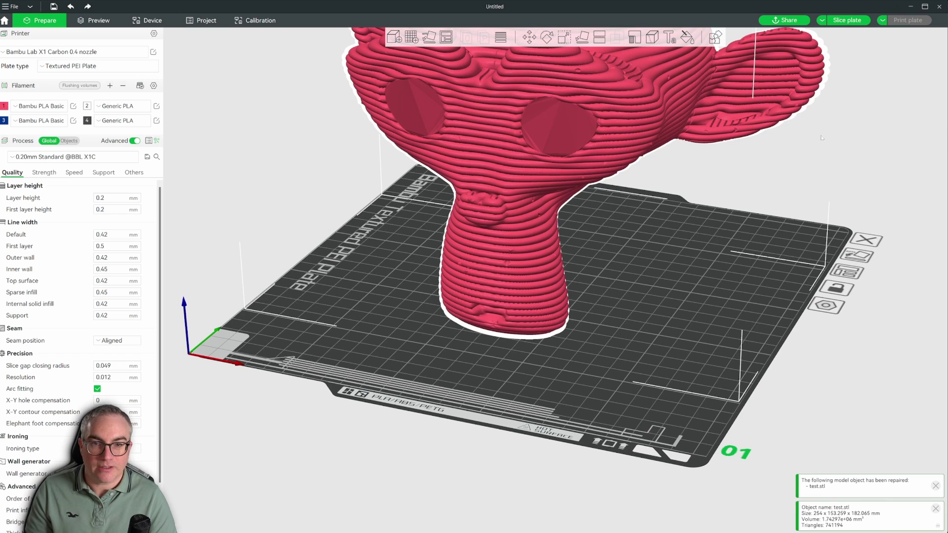
- Slice the plate with the repaired eyeball-free head
{"action": "scroll", "coordinate": [822, 140], "scroll_direction": "down", "scroll_amount": 5}
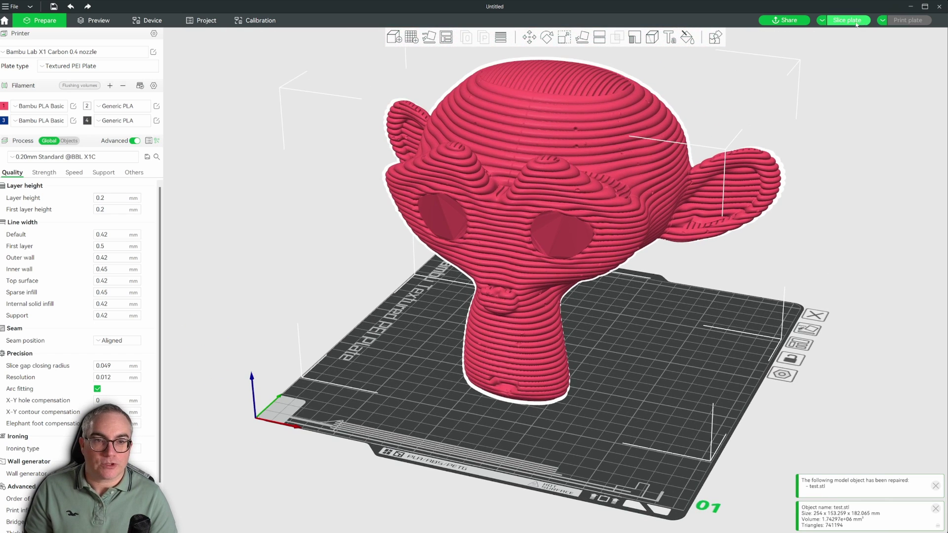
{"action": "left_click", "coordinate": [848, 20]}
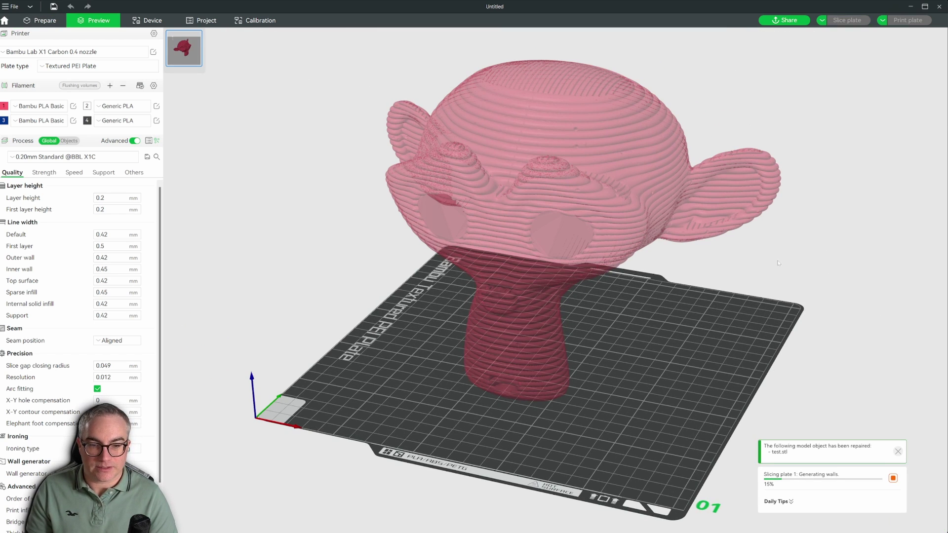
{"action": "scroll", "coordinate": [697, 301], "scroll_direction": "up", "scroll_amount": 5}
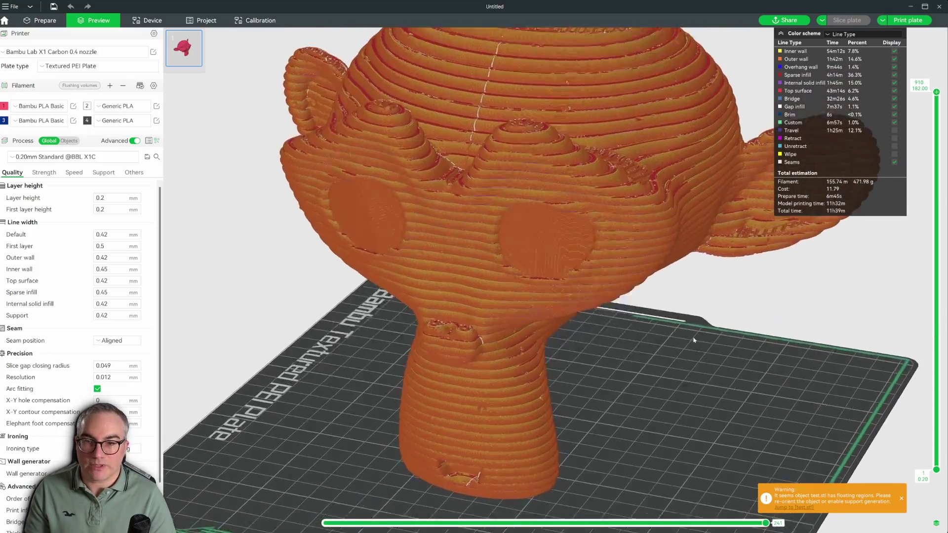
- Examine the sliced head's layer ridges around the neck, chin, eye sockets and ear from close up and from a distance
{"action": "scroll", "coordinate": [694, 340], "scroll_direction": "down", "scroll_amount": 3}
{"action": "left_click_drag", "start_coordinate": [693, 340], "coordinate": [736, 364]}
{"action": "scroll", "coordinate": [736, 364], "scroll_direction": "up", "scroll_amount": 5}
{"action": "scroll", "coordinate": [898, 252], "scroll_direction": "down", "scroll_amount": 4}
{"action": "left_click_drag", "start_coordinate": [897, 252], "coordinate": [731, 277]}
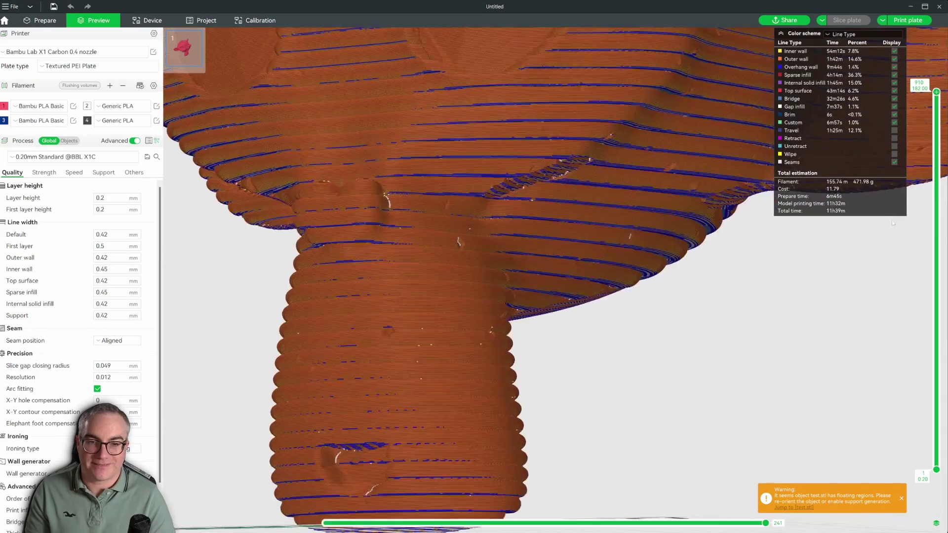
{"action": "scroll", "coordinate": [727, 258], "scroll_direction": "up", "scroll_amount": 4}
{"action": "left_click_drag", "start_coordinate": [762, 315], "coordinate": [731, 356]}
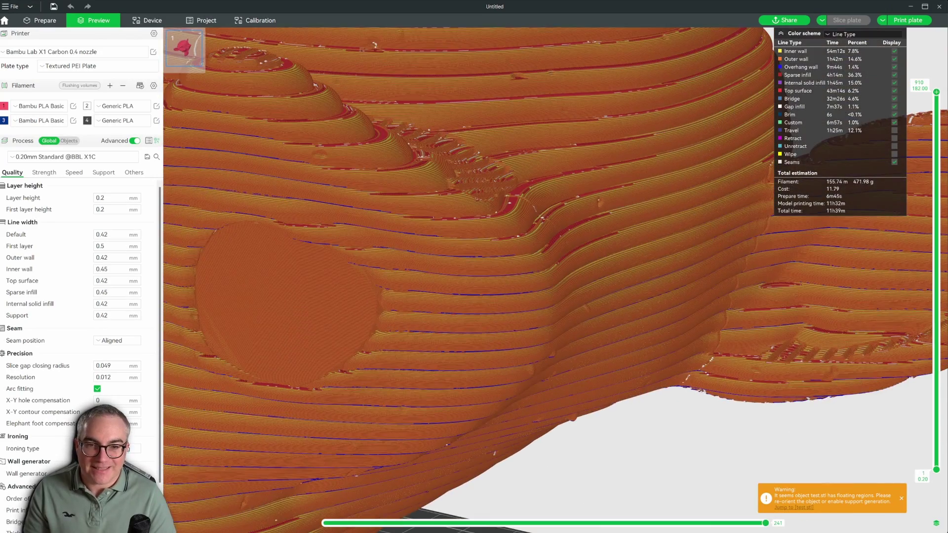
{"action": "left_click_drag", "start_coordinate": [722, 176], "coordinate": [565, 200]}
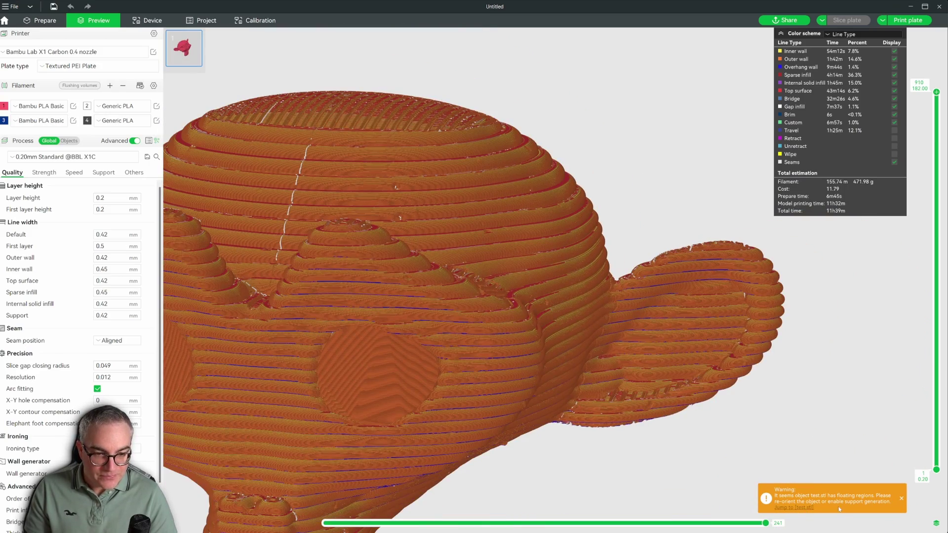
{"action": "scroll", "coordinate": [616, 293], "scroll_direction": "down", "scroll_amount": 10}
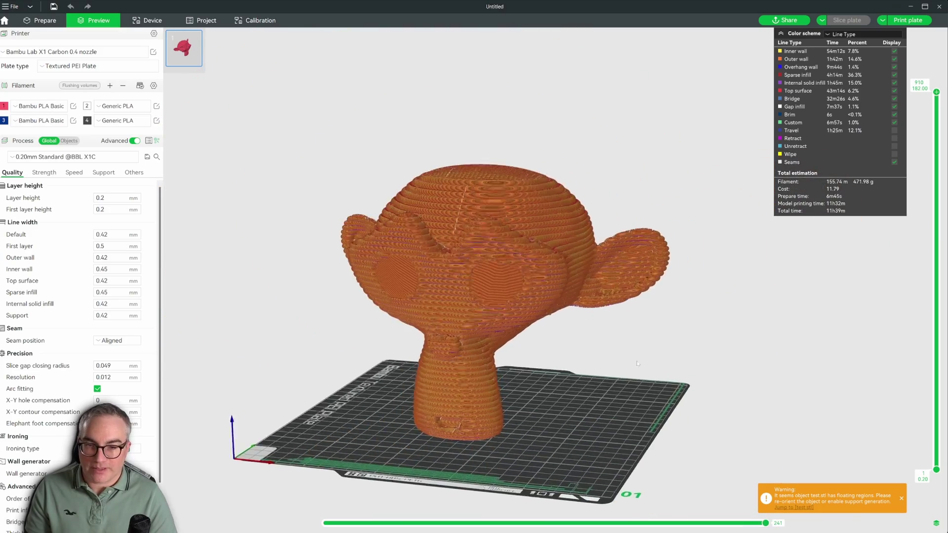
{"action": "left_click_drag", "start_coordinate": [685, 352], "coordinate": [668, 354]}
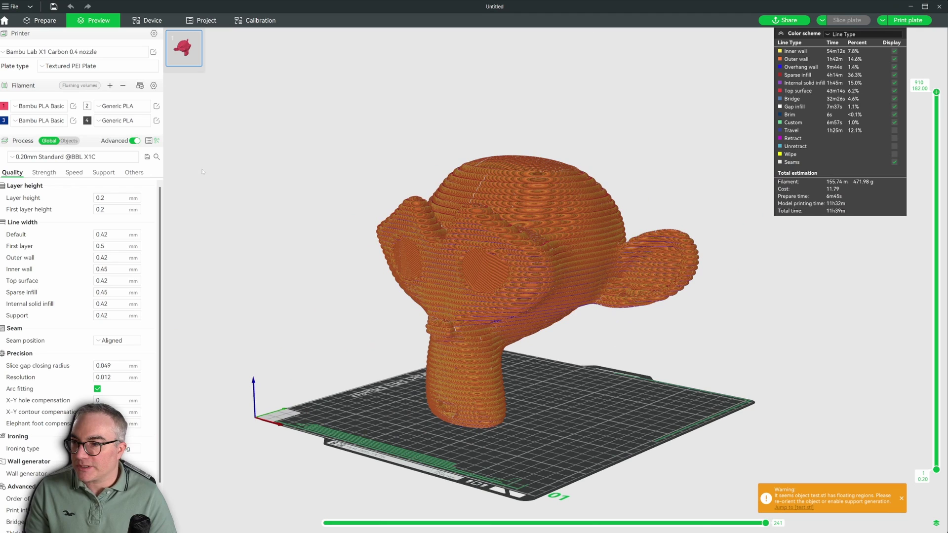
- Enable supports with type tree(auto) and style Tree Organic, and slice the plate again
{"action": "left_click", "coordinate": [103, 172]}
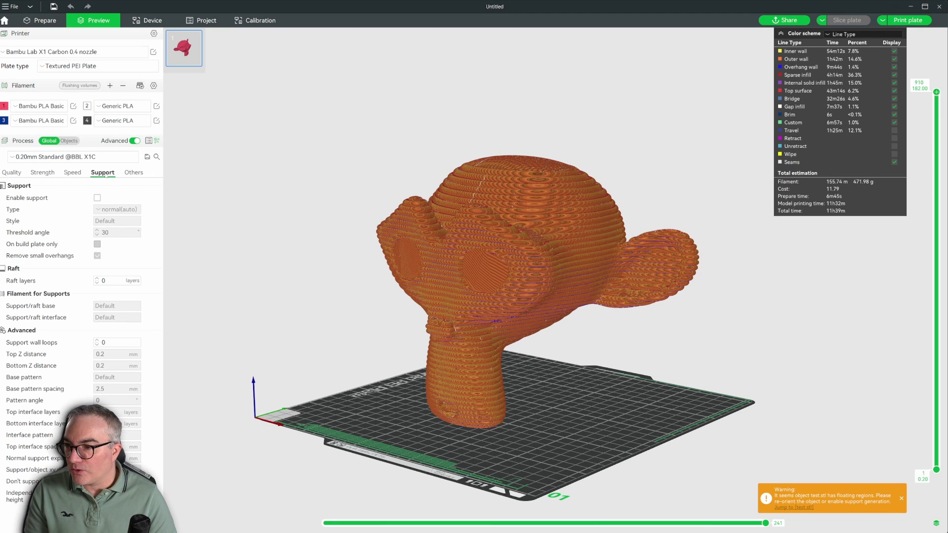
{"action": "left_click", "coordinate": [97, 198]}
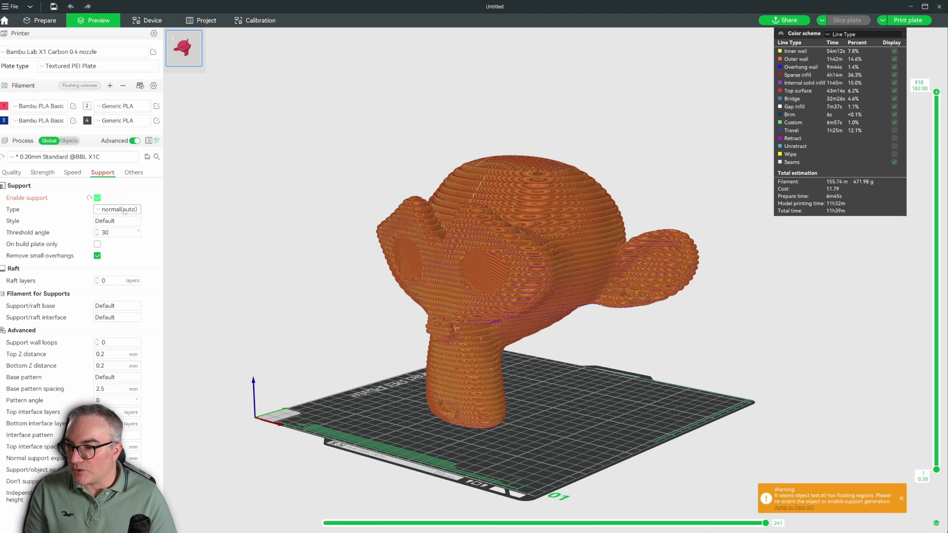
{"action": "left_click", "coordinate": [121, 210]}
{"action": "left_click", "coordinate": [117, 231]}
{"action": "left_click", "coordinate": [120, 222]}
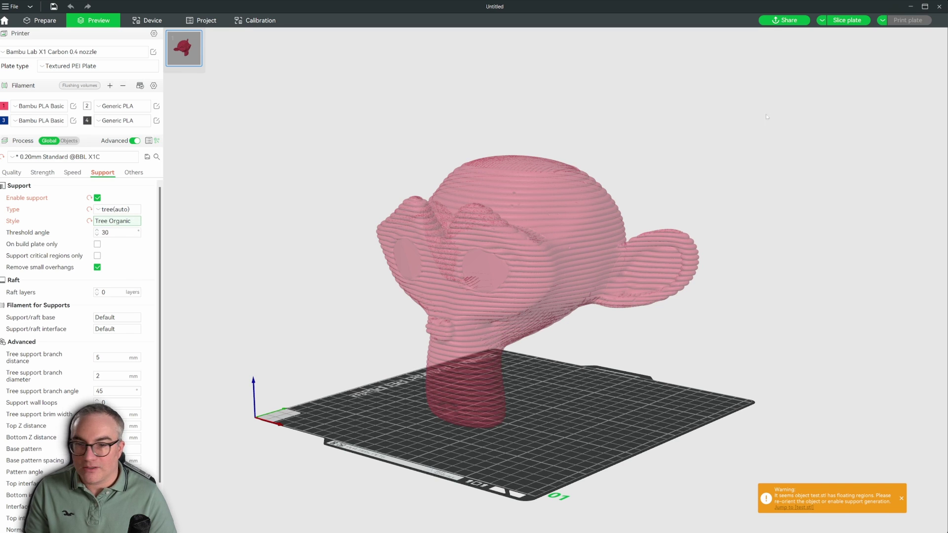
{"action": "left_click", "coordinate": [847, 20]}
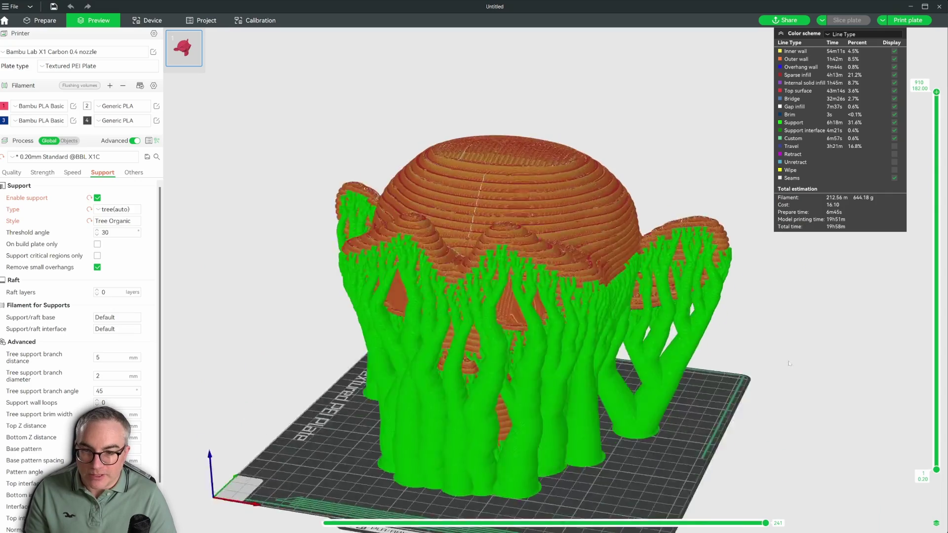
- Examine the tree supports around the head from several angles, stepping down through the layers and back up to the top layer
{"action": "left_click_drag", "start_coordinate": [790, 363], "coordinate": [778, 287]}
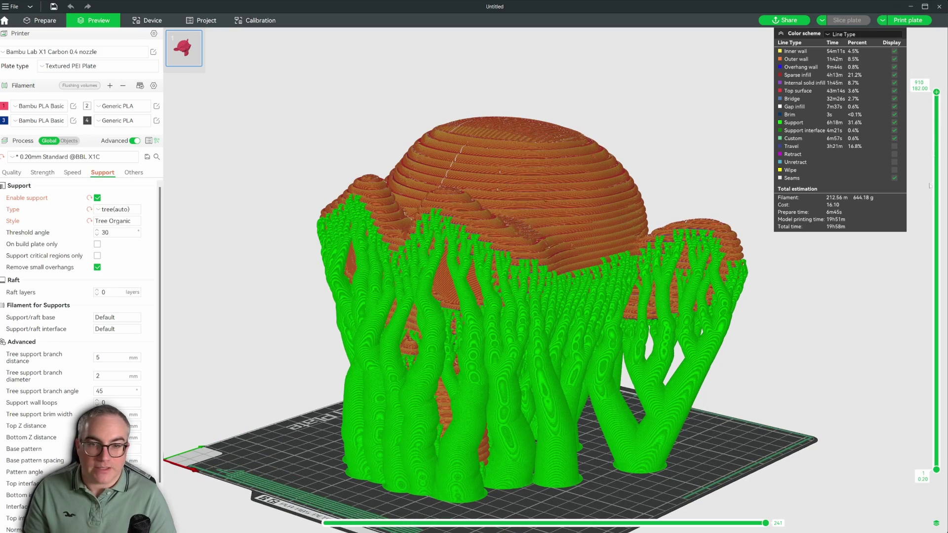
{"action": "left_click_drag", "start_coordinate": [937, 93], "coordinate": [936, 283]}
{"action": "left_click_drag", "start_coordinate": [642, 297], "coordinate": [936, 92]}
{"action": "left_click_drag", "start_coordinate": [662, 316], "coordinate": [669, 252]}
{"action": "scroll", "coordinate": [588, 278], "scroll_direction": "up", "scroll_amount": 6}
{"action": "scroll", "coordinate": [589, 272], "scroll_direction": "down", "scroll_amount": 3}
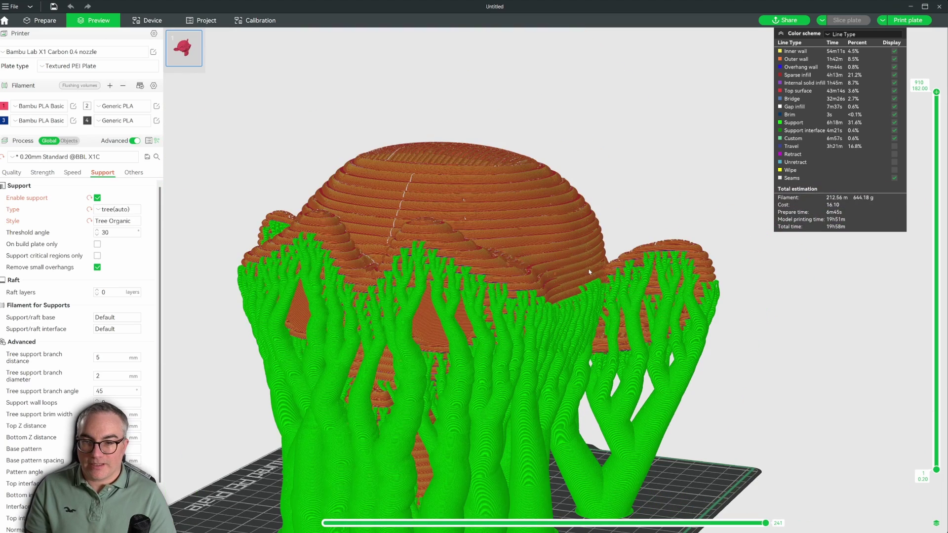